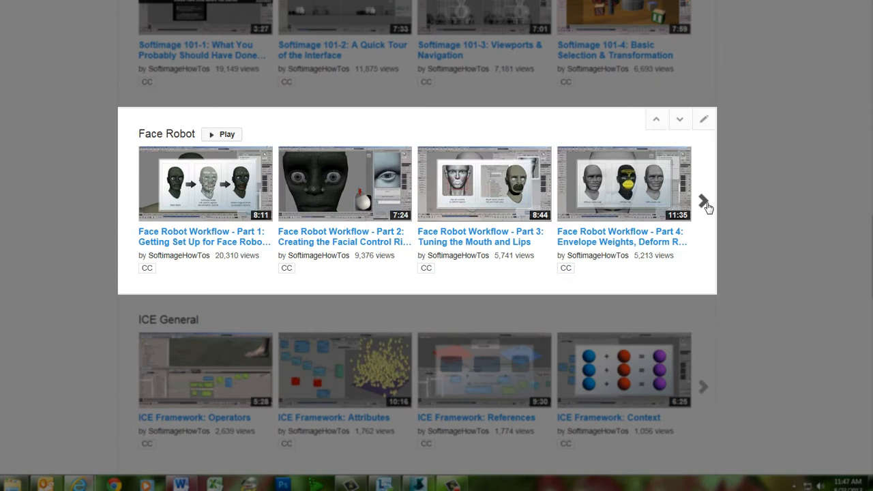
Browse further through the Face Robot video series to the later parts of the workflow
{"action": "left_click", "coordinate": [703, 201]}
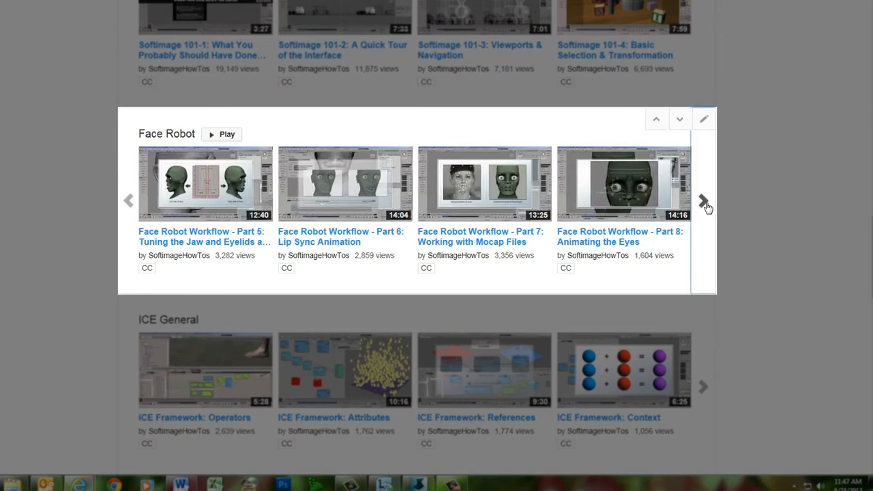
{"action": "left_click", "coordinate": [705, 202]}
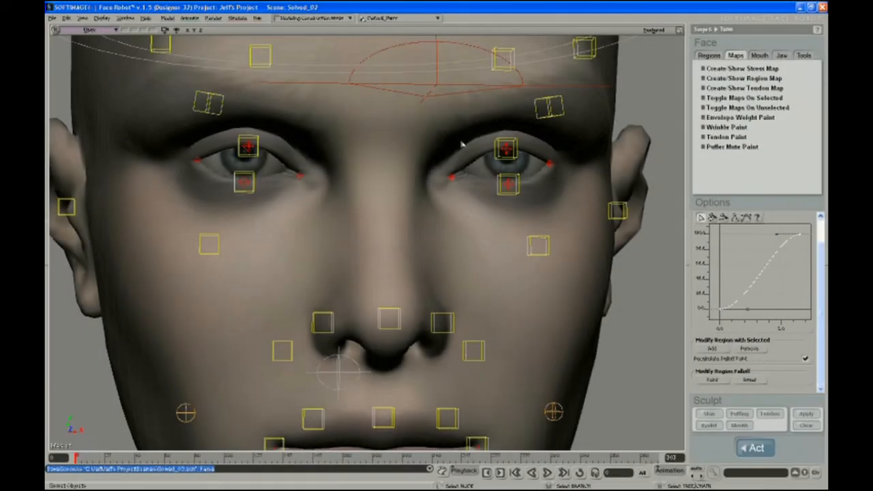
Try lowering the character's left upper eyelid control and reset its transform
{"action": "key", "text": "s"}
{"action": "right_click_drag", "start_coordinate": [461, 144], "coordinate": [438, 209]}
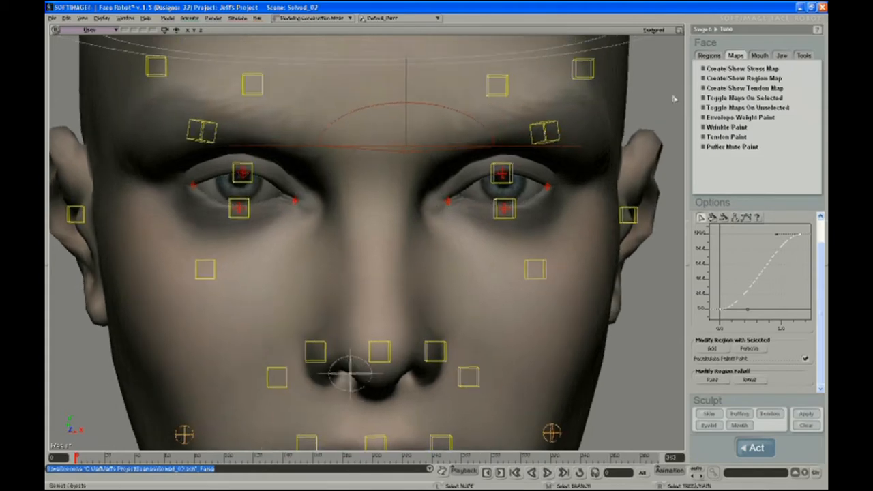
{"action": "left_click", "coordinate": [709, 56]}
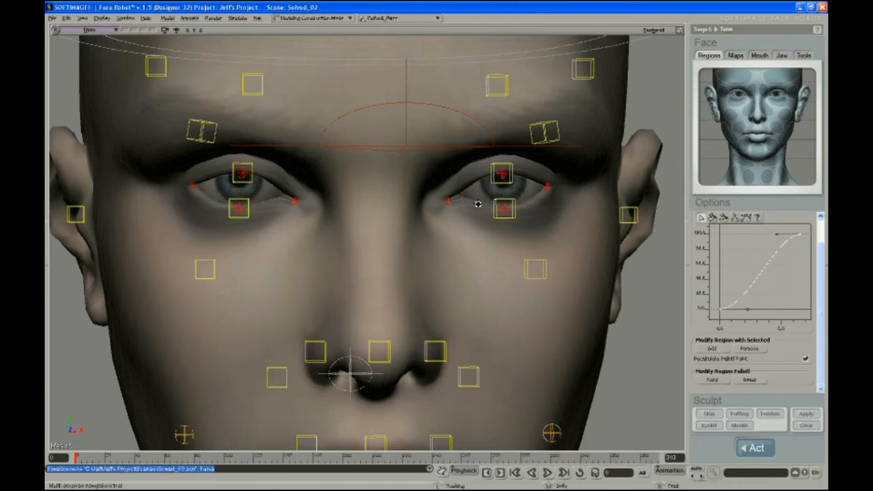
{"action": "scroll", "coordinate": [487, 205], "scroll_direction": "up", "scroll_amount": 3}
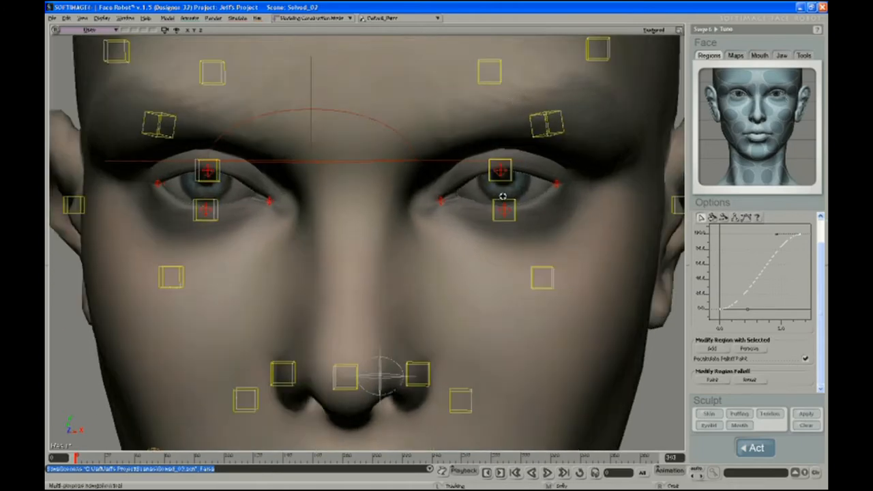
{"action": "scroll", "coordinate": [506, 196], "scroll_direction": "up", "scroll_amount": 2}
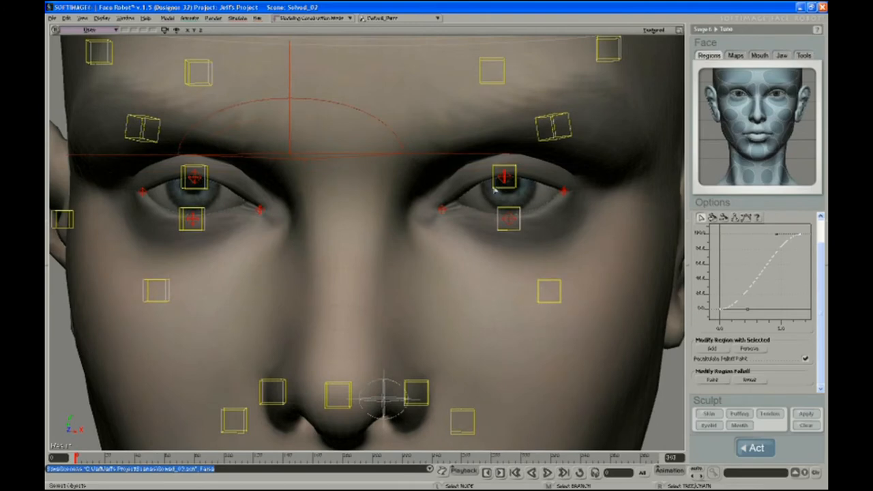
{"action": "left_click", "coordinate": [494, 188]}
{"action": "key", "text": "v"}
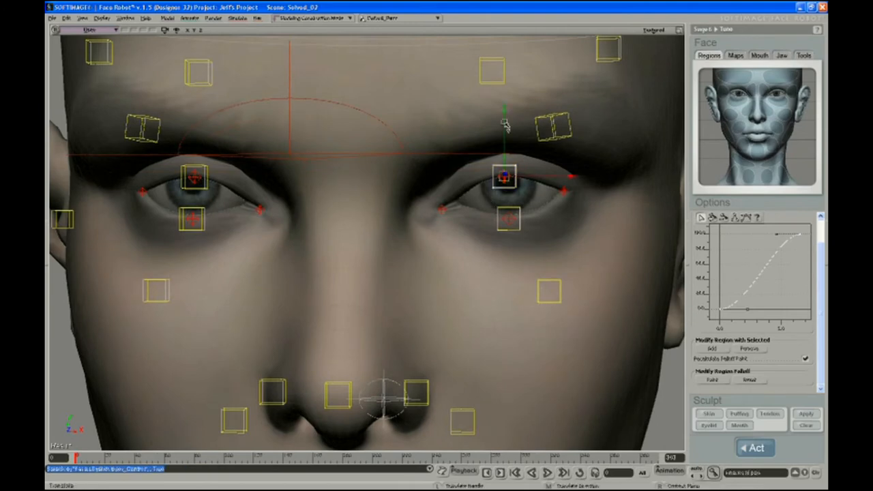
{"action": "mouse_move", "coordinate": [504, 130]}
{"action": "left_mouse_down"}
{"action": "mouse_move", "coordinate": [498, 158]}
{"action": "mouse_move", "coordinate": [501, 133]}
{"action": "left_mouse_up"}
{"action": "key", "text": "ctrl+shift+r"}
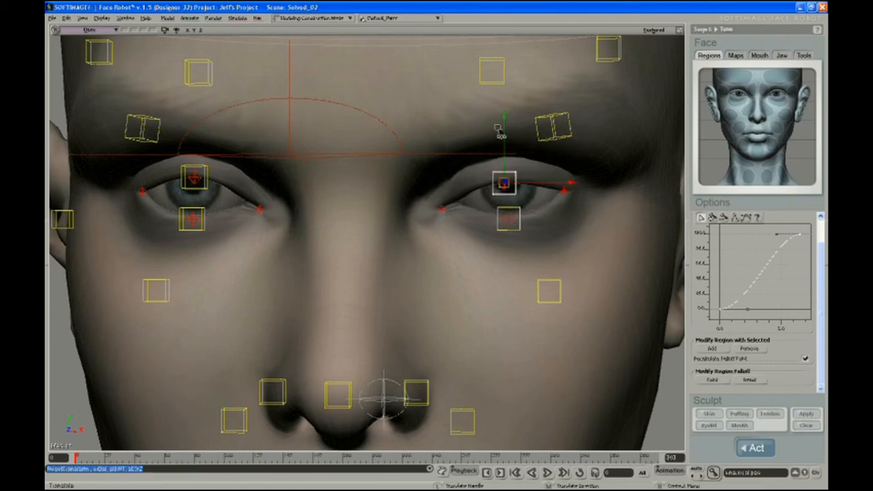
Open the Tune Eyes properties and look through the upper and lower eyelid pages, returning to REyelidUpper
{"action": "key", "text": "s"}
{"action": "middle_click_drag", "start_coordinate": [490, 148], "coordinate": [436, 193]}
{"action": "left_click_drag", "start_coordinate": [436, 193], "coordinate": [395, 209]}
{"action": "right_click_drag", "start_coordinate": [389, 214], "coordinate": [398, 208]}
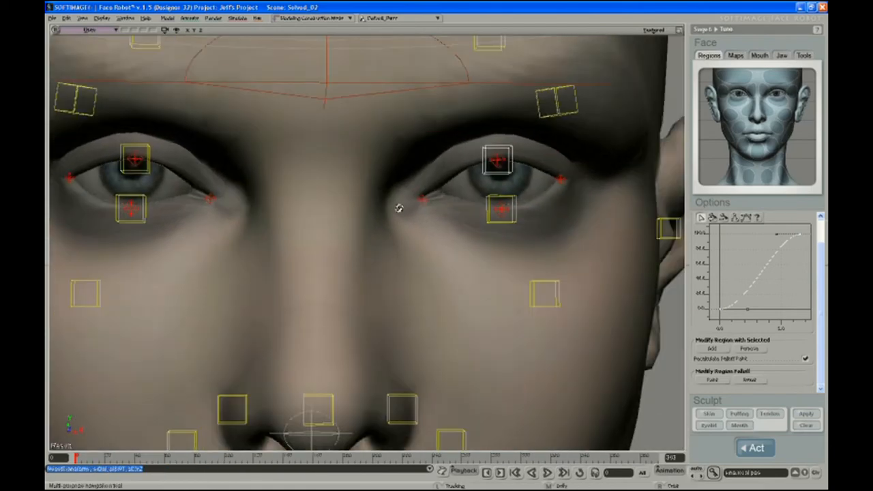
{"action": "key", "text": "v"}
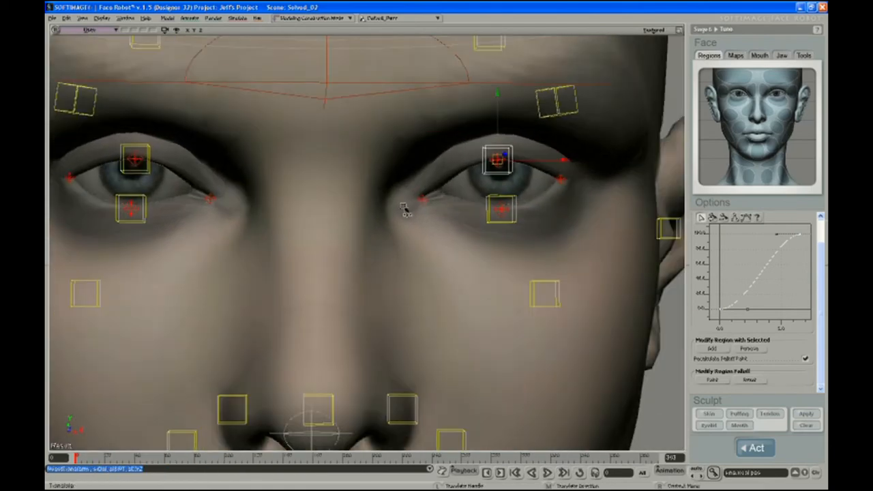
{"action": "left_click", "coordinate": [804, 56]}
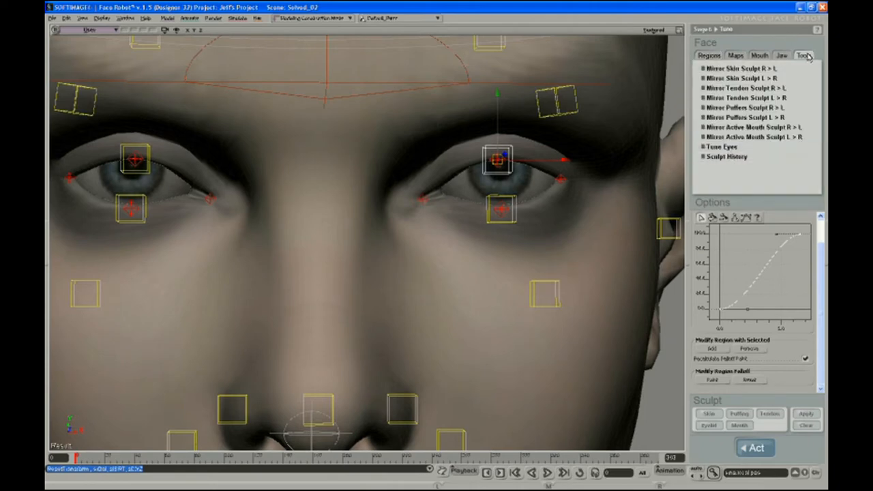
{"action": "left_click", "coordinate": [726, 148]}
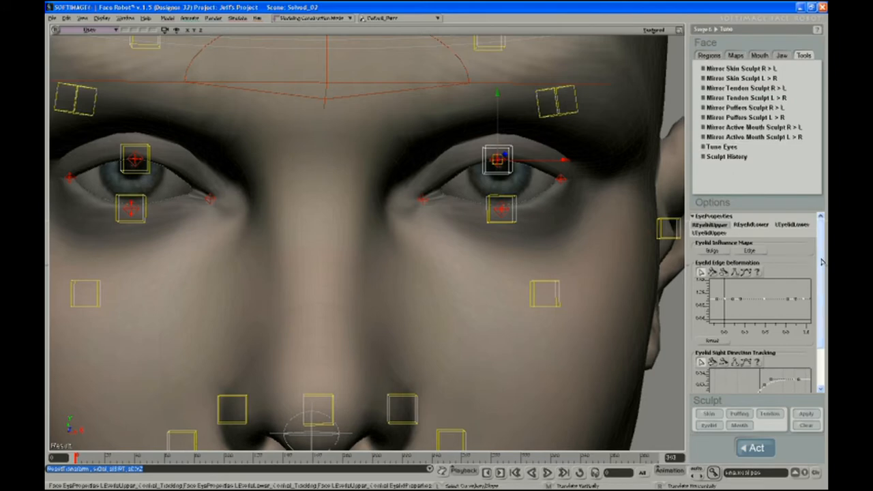
{"action": "left_click", "coordinate": [790, 224]}
{"action": "left_click", "coordinate": [712, 234]}
{"action": "left_click", "coordinate": [711, 226]}
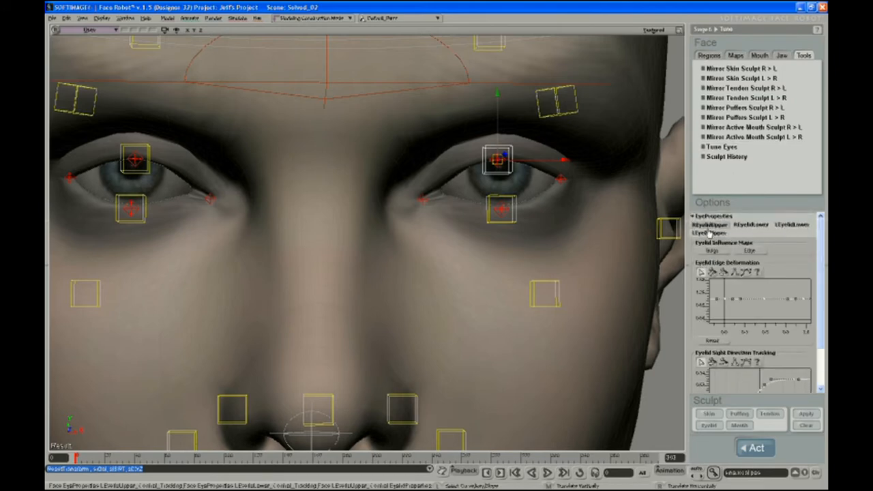
Select the upper eyelid controls of both eyes and translate them straight down to close the lids
{"action": "key", "text": "s"}
{"action": "middle_click_drag", "start_coordinate": [458, 128], "coordinate": [421, 152]}
{"action": "key", "text": "space"}
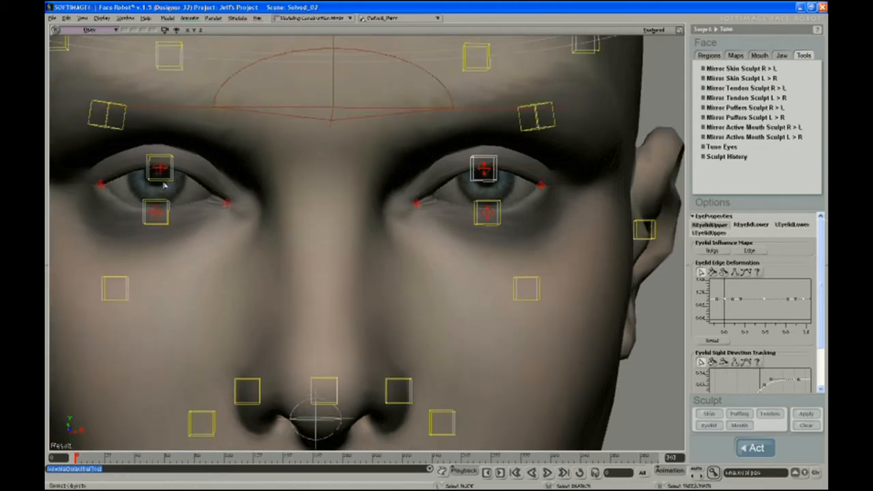
{"action": "left_click", "coordinate": [171, 179], "text": "shift"}
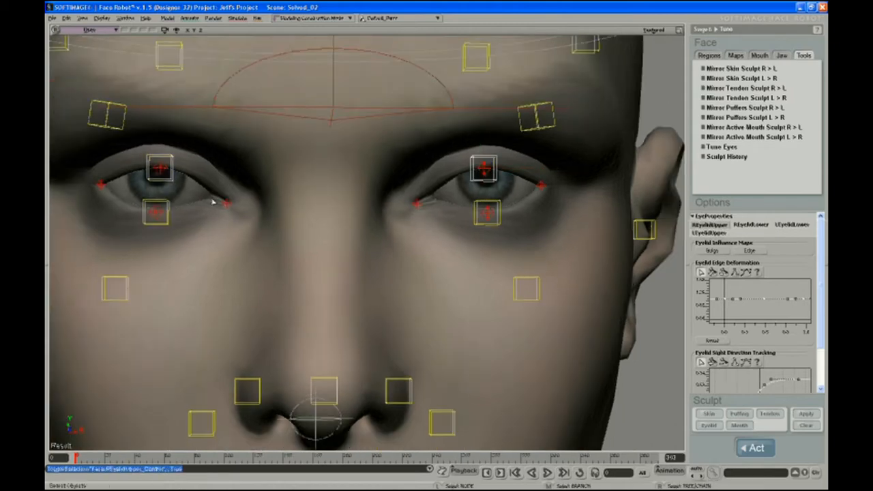
{"action": "key", "text": "v"}
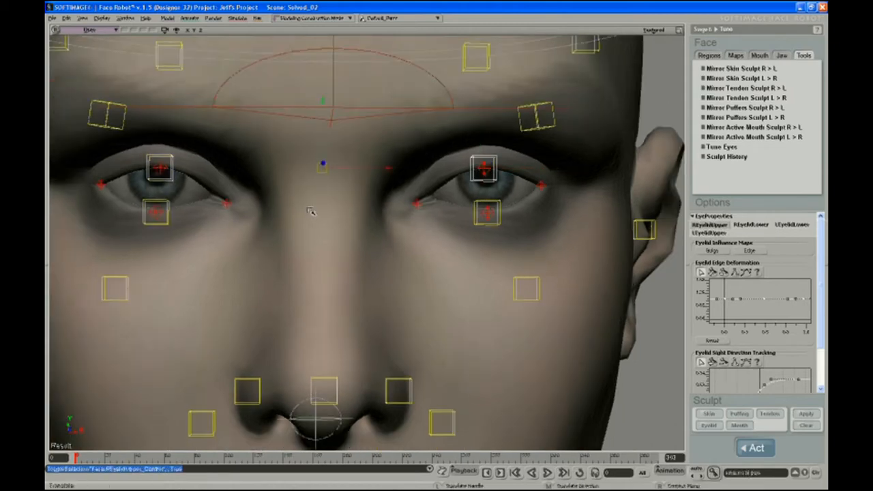
{"action": "left_click_drag", "start_coordinate": [324, 153], "coordinate": [323, 172]}
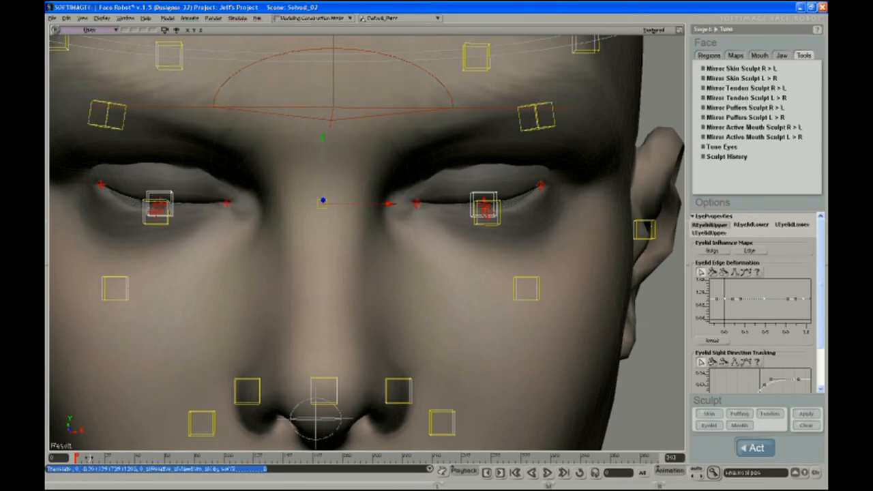
Key the closed eyelid pose at frames 0 and 20, and reset the eyelid controls' transforms at frame 0
{"action": "key", "text": "k"}
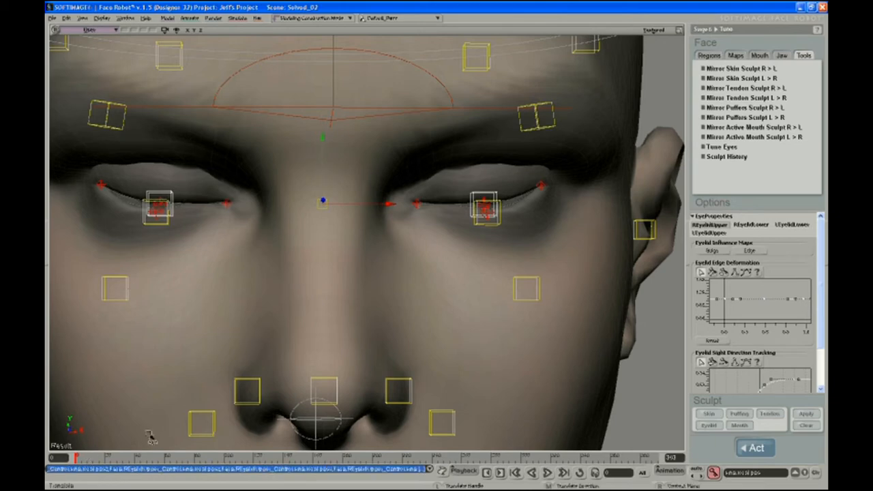
{"action": "left_click", "coordinate": [107, 459]}
{"action": "key", "text": "k"}
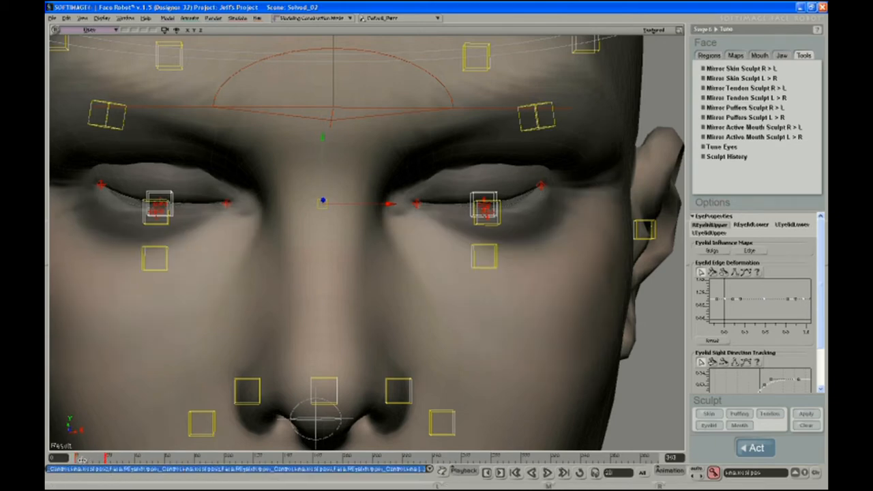
{"action": "left_click_drag", "start_coordinate": [89, 459], "coordinate": [75, 459]}
{"action": "key", "text": "ctrl+shift+r"}
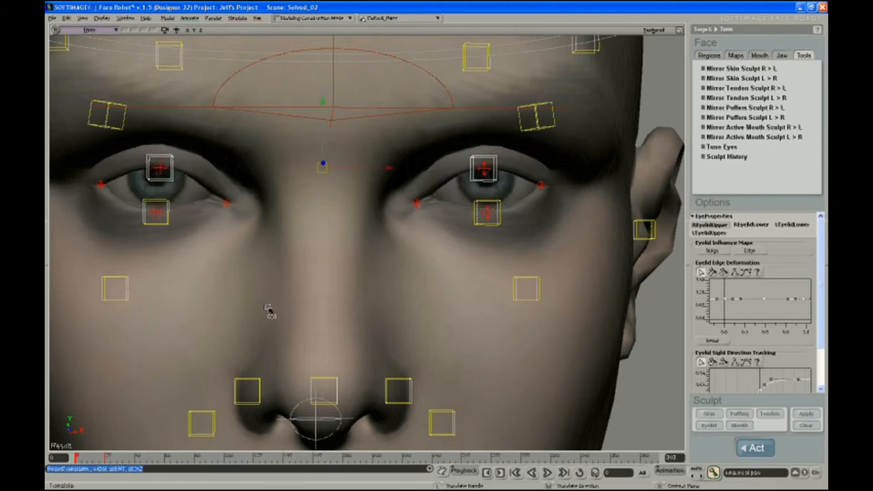
Remove the transform animation from both lower orbital controls beneath the eyes
{"action": "left_click", "coordinate": [521, 297]}
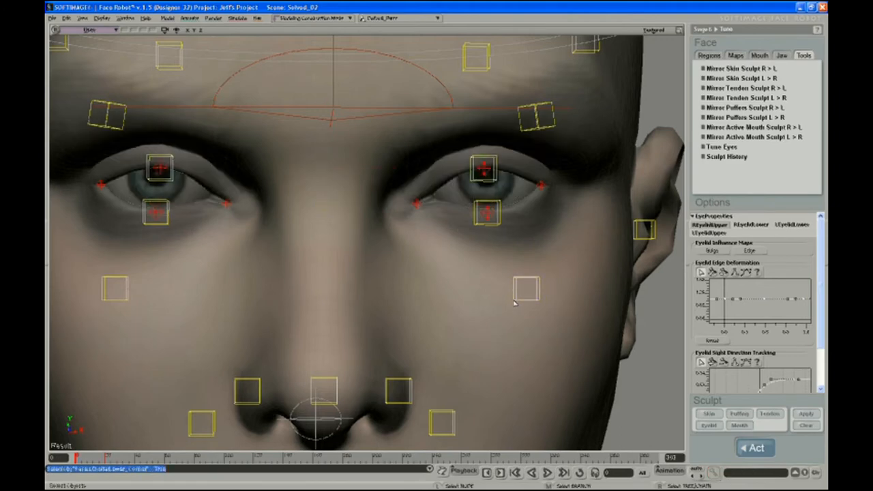
{"action": "left_click", "coordinate": [124, 302], "text": "shift"}
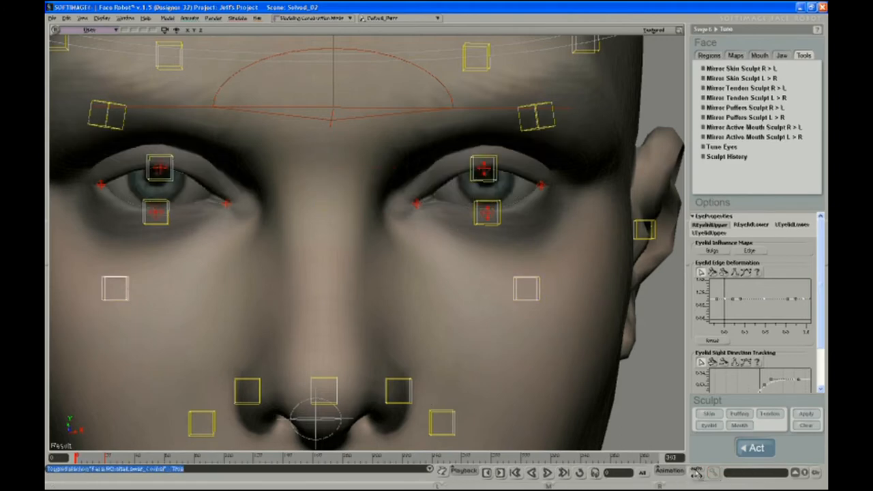
{"action": "right_click", "coordinate": [674, 471]}
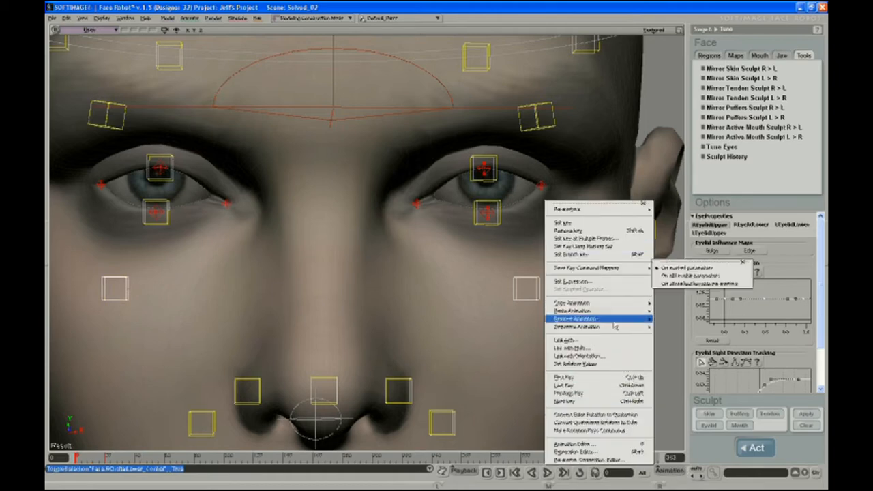
{"action": "mouse_move", "coordinate": [607, 321]}
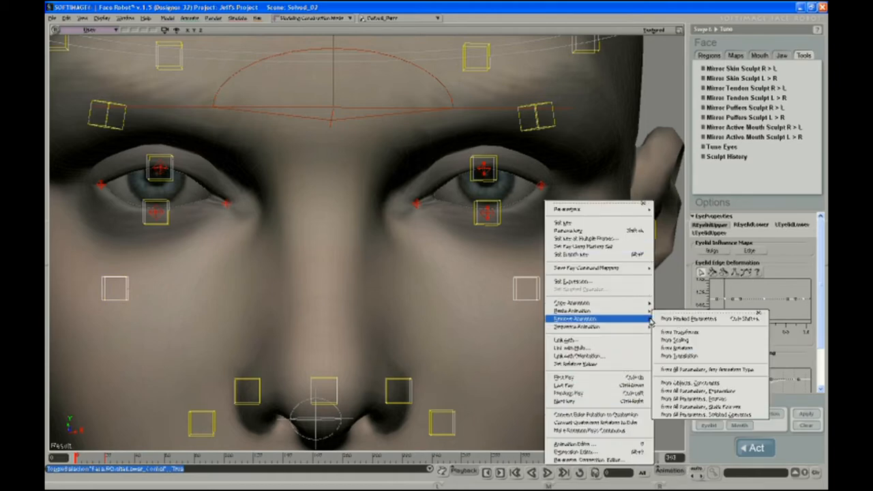
{"action": "left_click", "coordinate": [665, 332]}
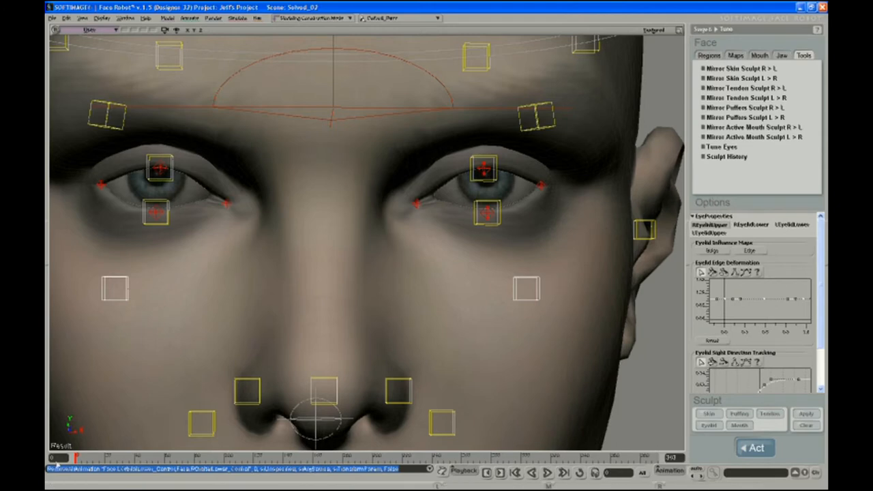
Go to frame 20 and show the LEyelidUpper properties for tuning the closed left eye
{"action": "left_click_drag", "start_coordinate": [78, 460], "coordinate": [105, 464]}
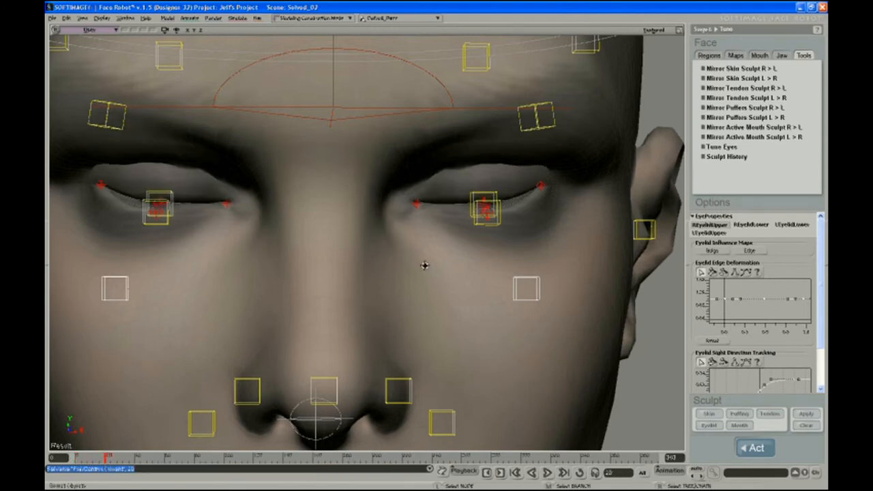
{"action": "key", "text": "s"}
{"action": "middle_click_drag", "start_coordinate": [424, 266], "coordinate": [418, 318]}
{"action": "right_click_drag", "start_coordinate": [420, 319], "coordinate": [423, 308]}
{"action": "middle_click_drag", "start_coordinate": [455, 259], "coordinate": [450, 263]}
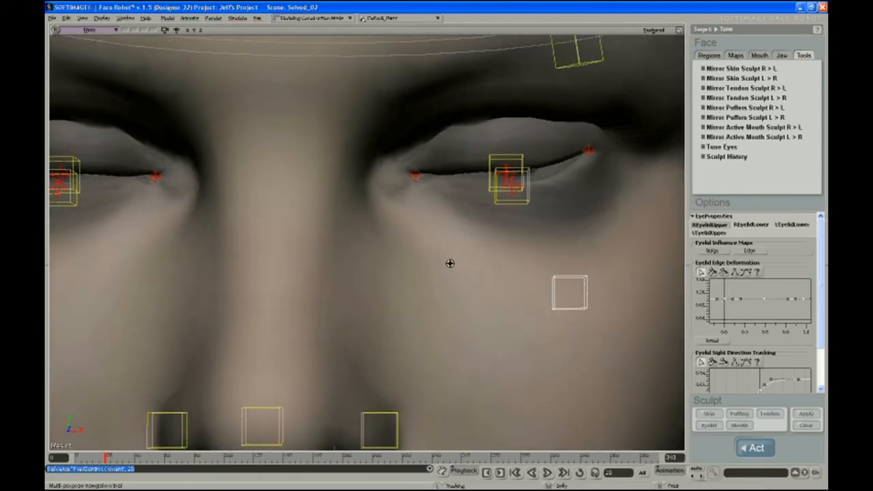
{"action": "left_click_drag", "start_coordinate": [450, 263], "coordinate": [454, 277]}
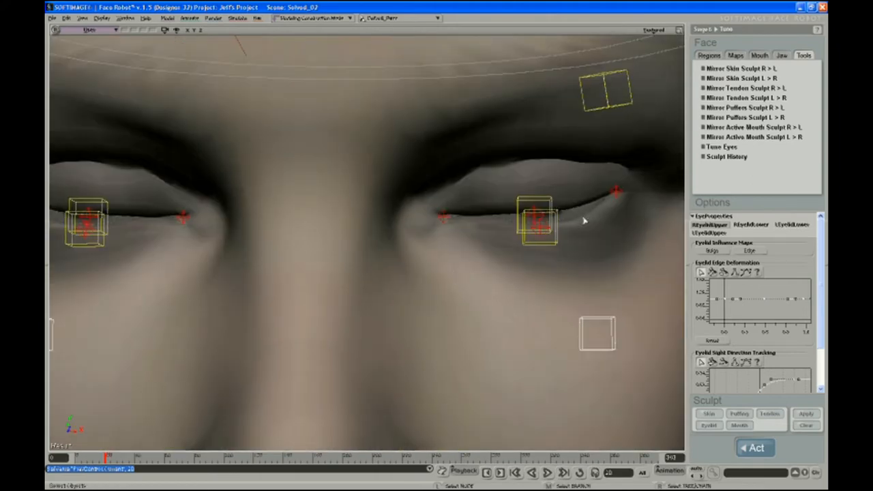
{"action": "key", "text": "s"}
{"action": "middle_click_drag", "start_coordinate": [582, 221], "coordinate": [473, 320]}
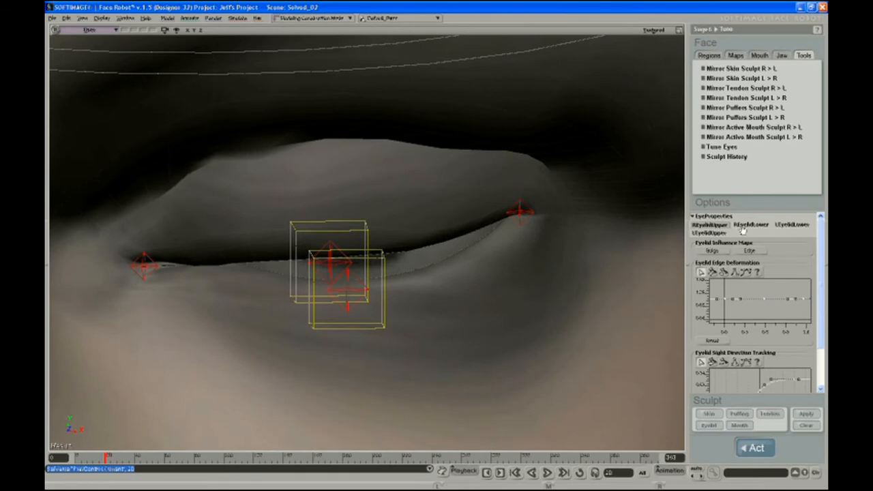
{"action": "left_click", "coordinate": [713, 234]}
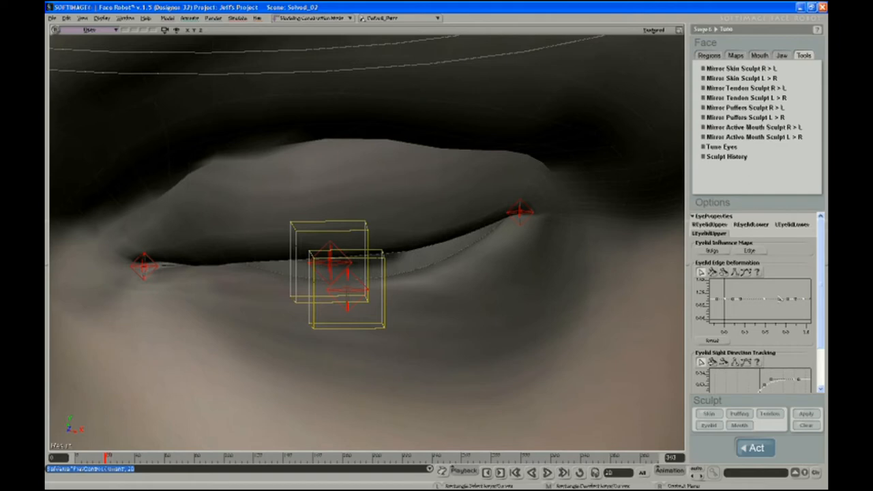
Try steepening the first point's tangent and raising the middle point of the LEyelidUpper Eyelid Edge Deformation curve, and undo the raise
{"action": "scroll", "coordinate": [822, 293], "scroll_direction": "down", "scroll_amount": 2}
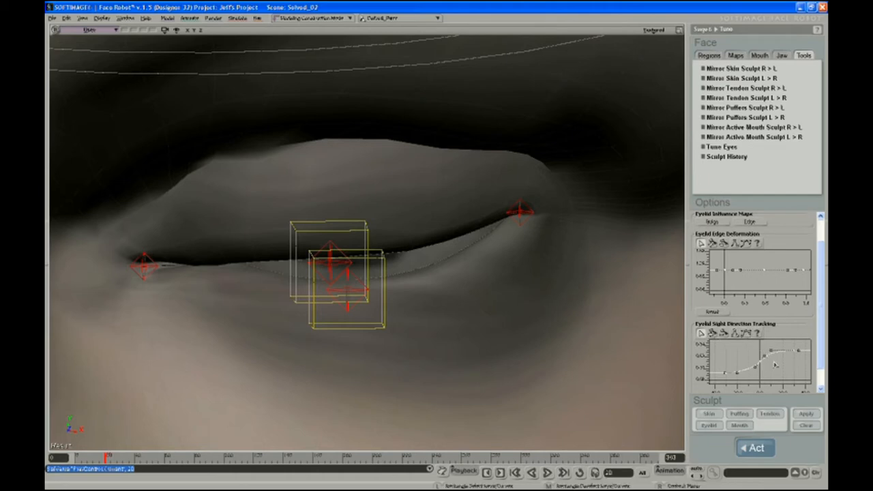
{"action": "left_click_drag", "start_coordinate": [819, 300], "coordinate": [823, 282]}
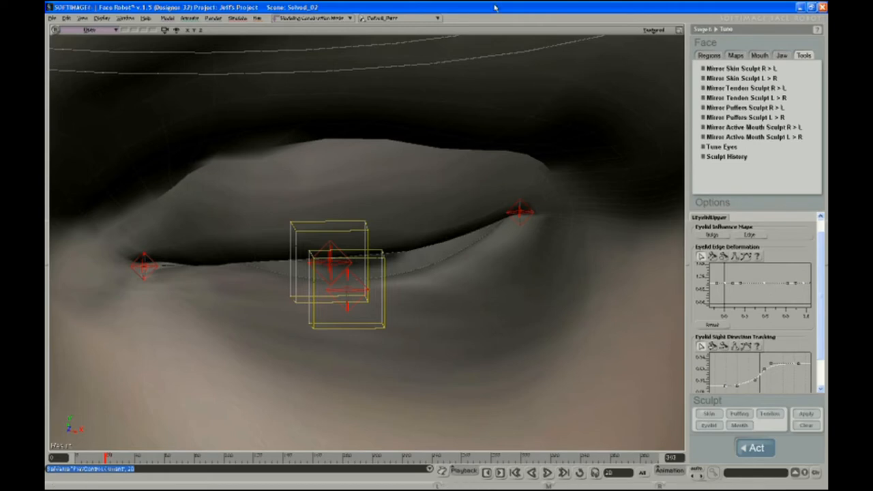
{"action": "key", "text": "s"}
{"action": "middle_click_drag", "start_coordinate": [491, 113], "coordinate": [483, 130]}
{"action": "right_click_drag", "start_coordinate": [483, 130], "coordinate": [485, 130]}
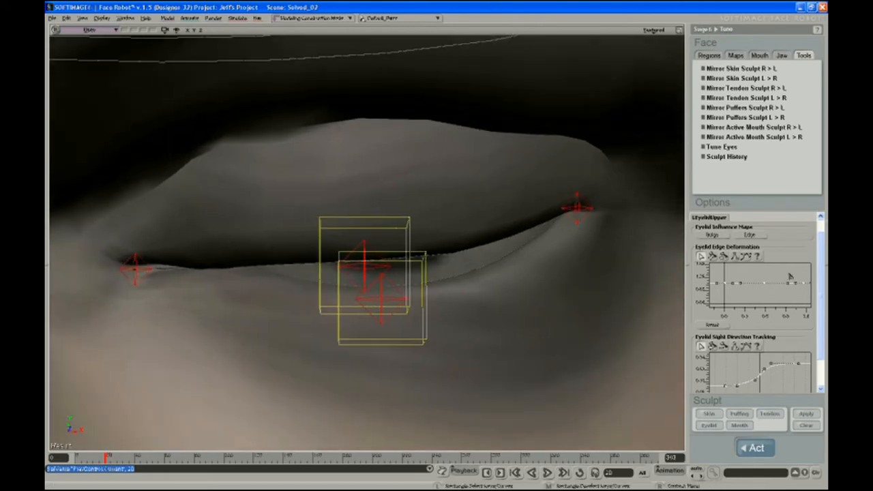
{"action": "left_click_drag", "start_coordinate": [734, 285], "coordinate": [724, 275]}
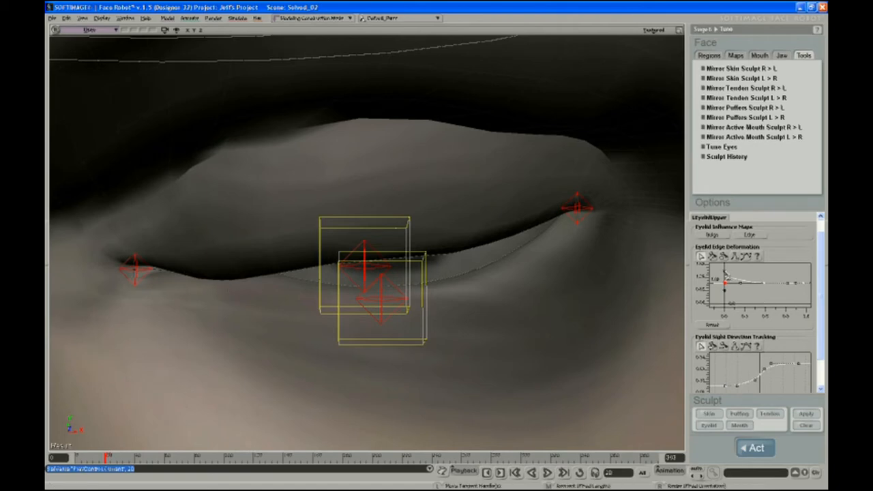
{"action": "left_click_drag", "start_coordinate": [725, 273], "coordinate": [741, 288]}
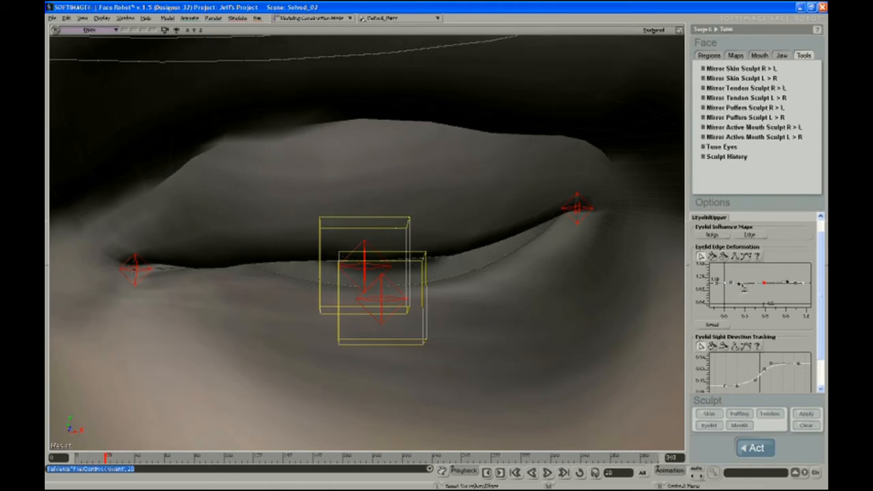
{"action": "left_click_drag", "start_coordinate": [763, 282], "coordinate": [765, 274]}
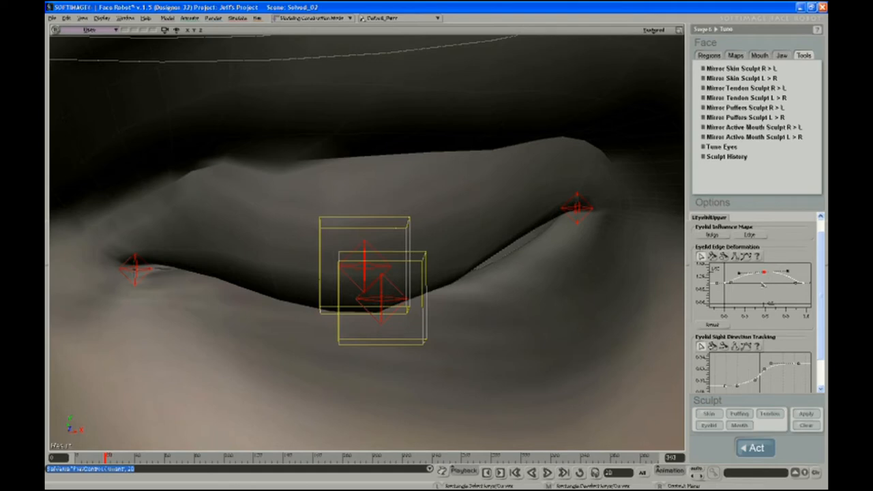
{"action": "key", "text": "ctrl+z"}
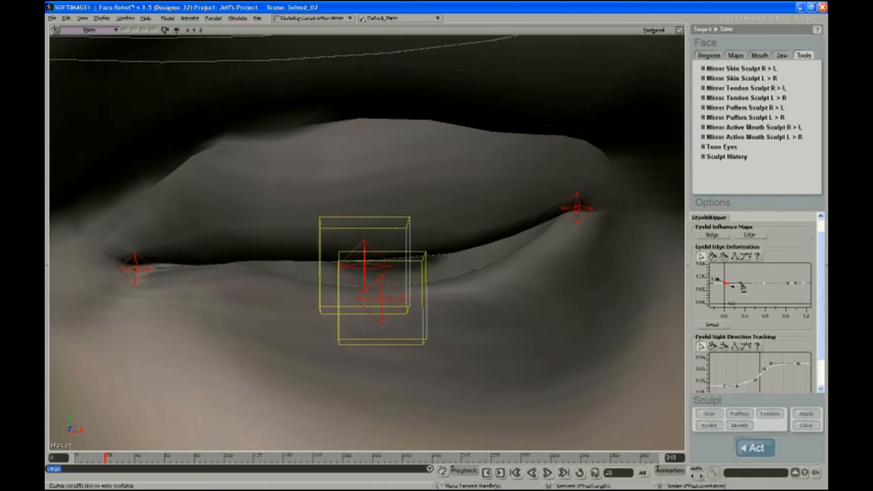
Fine-tune the tangents of the LEyelidUpper Eyelid Edge Deformation curve with slight adjustments around its middle point
{"action": "left_click_drag", "start_coordinate": [740, 283], "coordinate": [741, 281]}
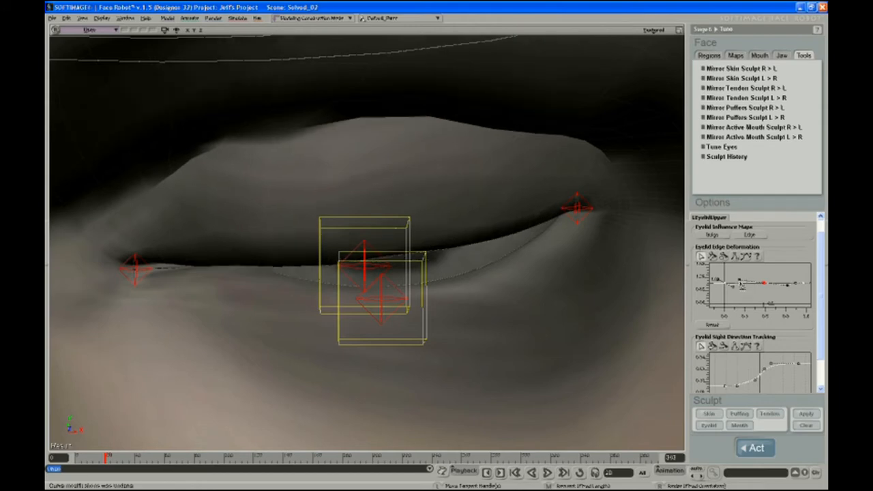
{"action": "left_click", "coordinate": [794, 283]}
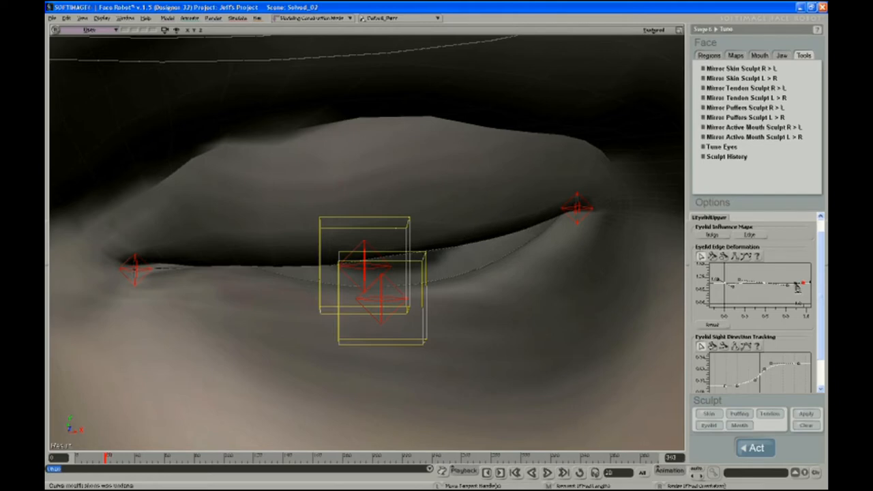
{"action": "left_click_drag", "start_coordinate": [786, 285], "coordinate": [786, 284]}
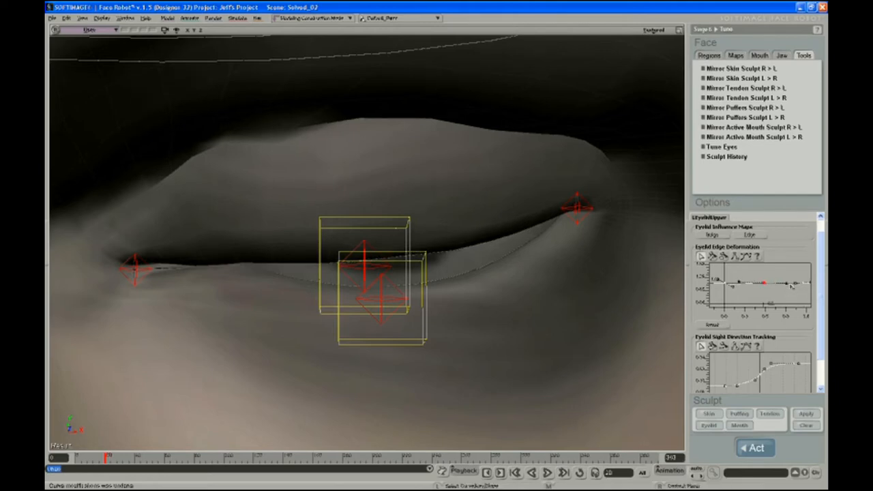
{"action": "left_click", "coordinate": [727, 282]}
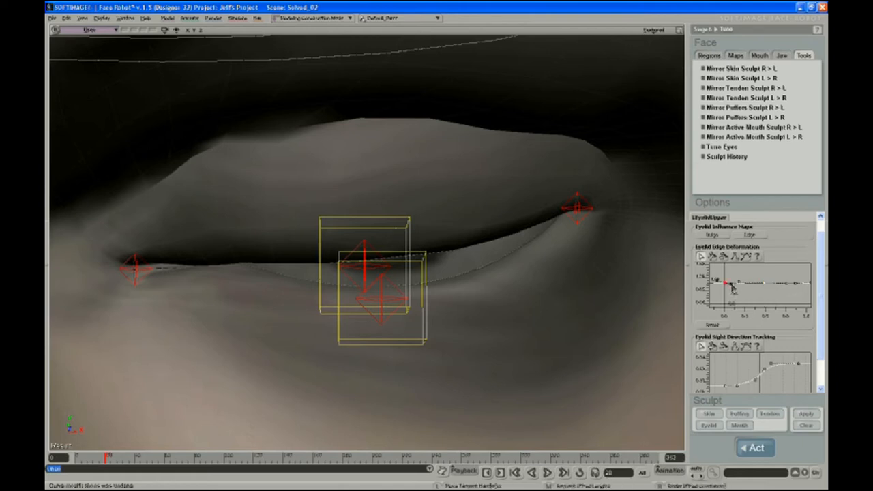
Copy all points of the LEyelidUpper Eyelid Edge Deformation curve onto the REyelidUpper curve
{"action": "left_click_drag", "start_coordinate": [731, 287], "coordinate": [810, 299]}
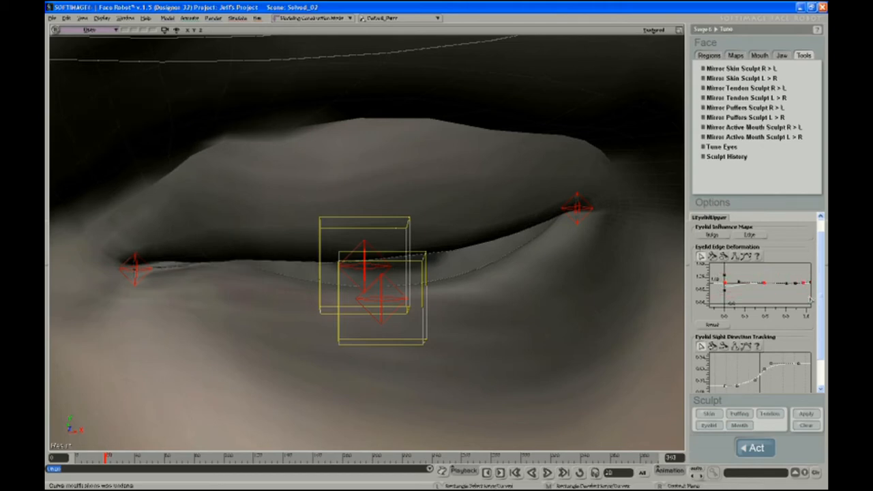
{"action": "left_click", "coordinate": [798, 272]}
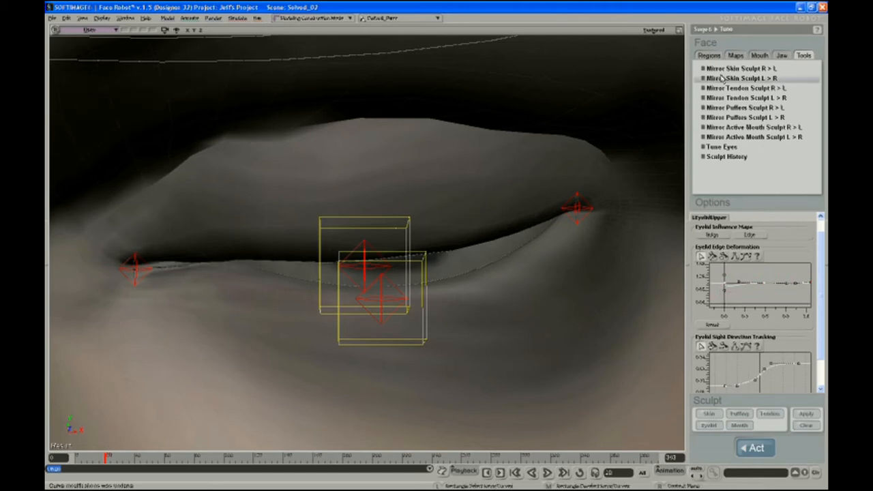
{"action": "scroll", "coordinate": [822, 255], "scroll_direction": "up", "scroll_amount": 2}
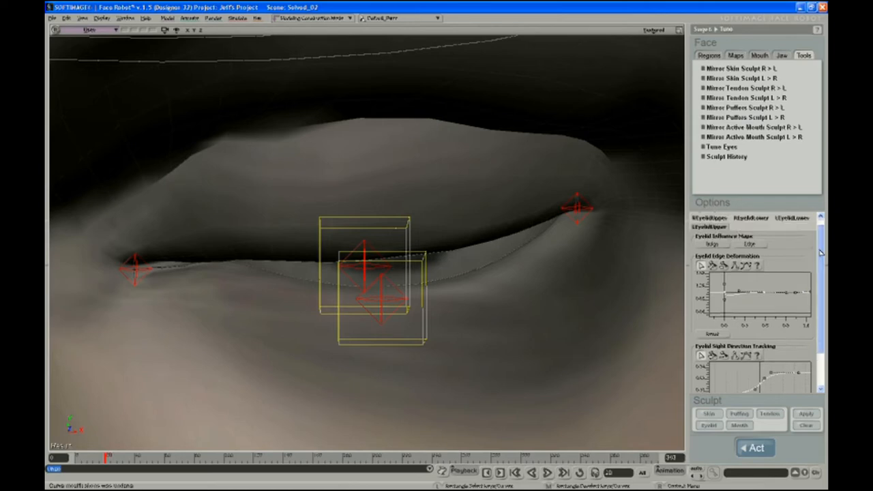
{"action": "left_click", "coordinate": [717, 227]}
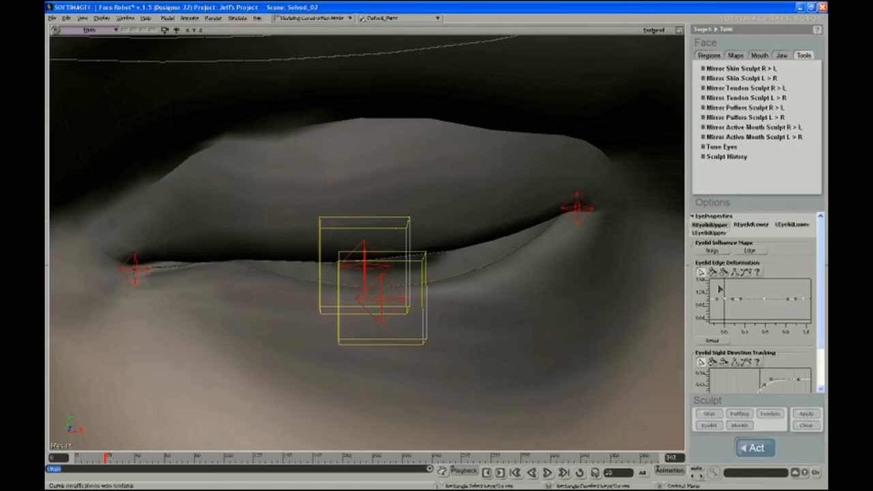
{"action": "left_click_drag", "start_coordinate": [719, 289], "coordinate": [802, 315]}
Examine how the upper and lower lids meet on both closed eyes from several angles
{"action": "key", "text": "s"}
{"action": "middle_click_drag", "start_coordinate": [477, 205], "coordinate": [423, 234]}
{"action": "left_click_drag", "start_coordinate": [177, 239], "coordinate": [438, 265]}
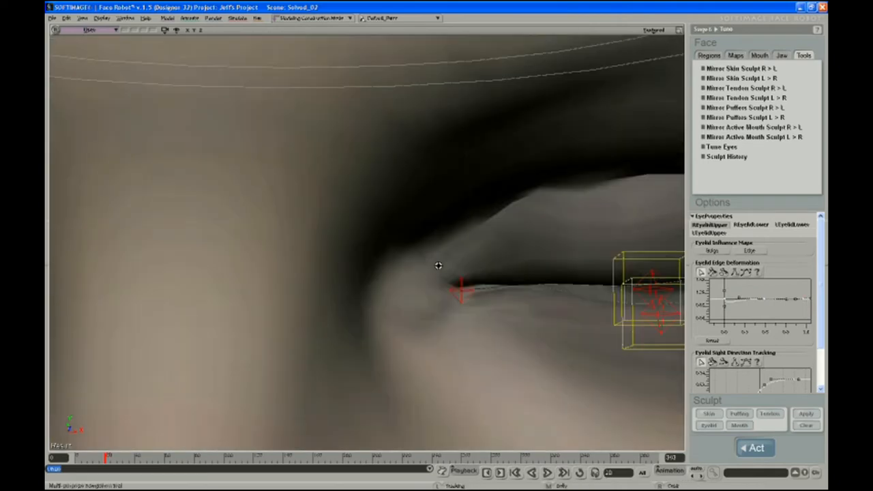
{"action": "middle_click_drag", "start_coordinate": [439, 265], "coordinate": [300, 250]}
{"action": "left_click_drag", "start_coordinate": [300, 249], "coordinate": [378, 241]}
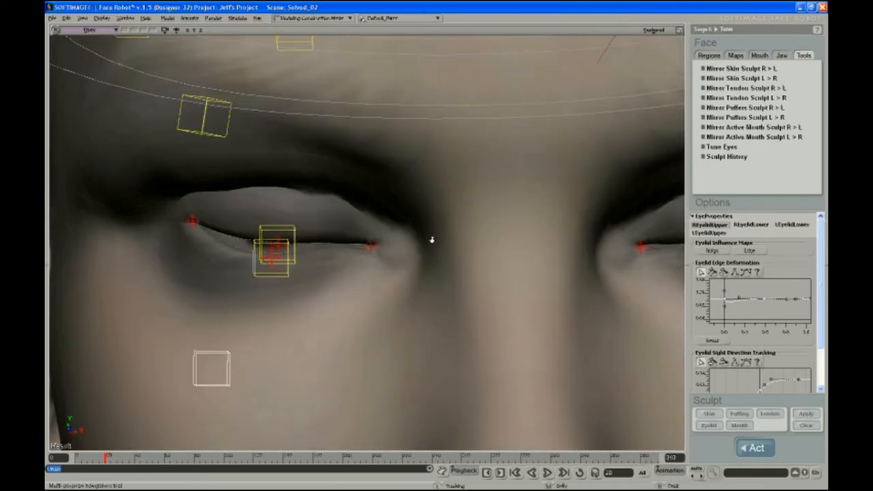
{"action": "middle_click_drag", "start_coordinate": [431, 239], "coordinate": [396, 235]}
{"action": "left_click_drag", "start_coordinate": [396, 236], "coordinate": [306, 223]}
{"action": "middle_click_drag", "start_coordinate": [375, 222], "coordinate": [345, 270]}
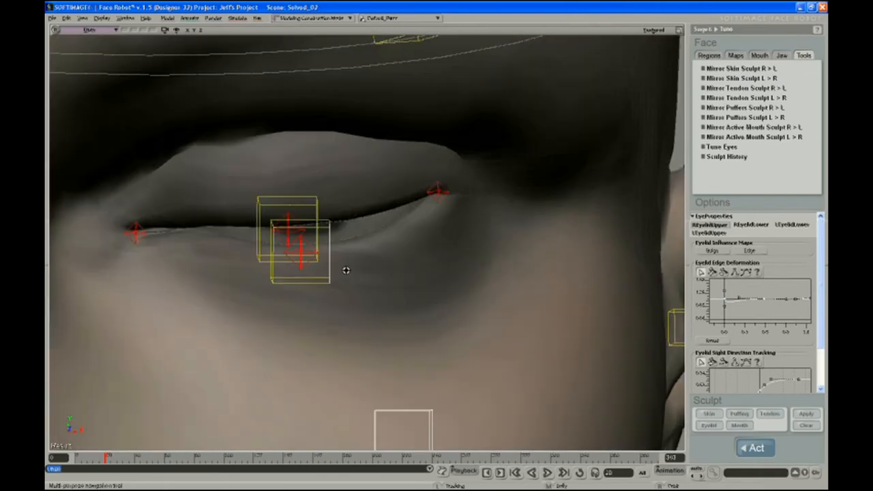
{"action": "middle_click_drag", "start_coordinate": [350, 238], "coordinate": [325, 219]}
{"action": "left_click_drag", "start_coordinate": [326, 219], "coordinate": [390, 259]}
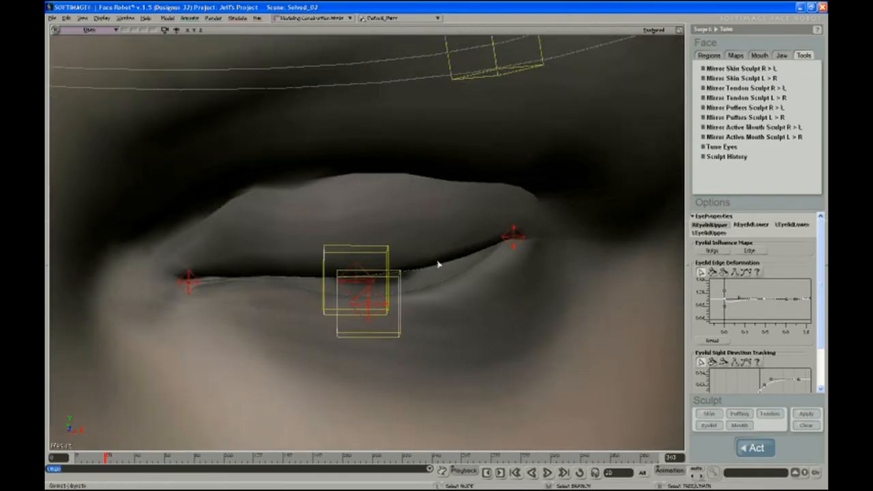
Try tilting the tangent of the middle point on the REyelidUpper Eyelid Edge Deformation curve, and undo it
{"action": "left_click", "coordinate": [762, 298]}
{"action": "left_click_drag", "start_coordinate": [740, 301], "coordinate": [740, 292]}
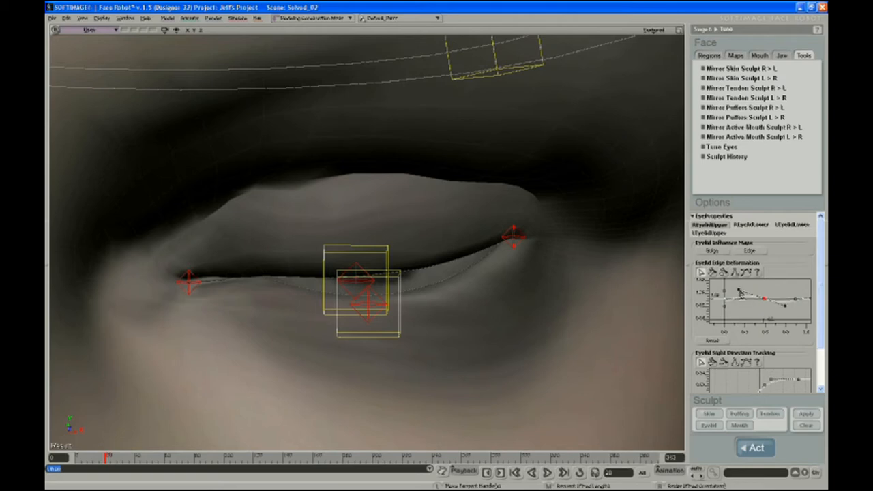
{"action": "key", "text": "ctrl+z"}
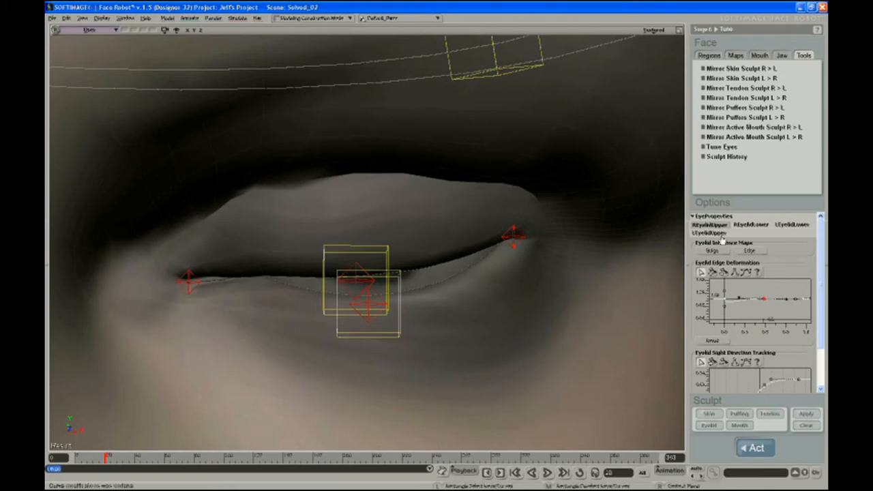
Show the LEyelidUpper properties and examine how the left eye closes between frames 14 and 20
{"action": "mouse_move", "coordinate": [740, 298]}
{"action": "left_mouse_down"}
{"action": "mouse_move", "coordinate": [738, 292]}
{"action": "mouse_move", "coordinate": [740, 301]}
{"action": "left_mouse_up"}
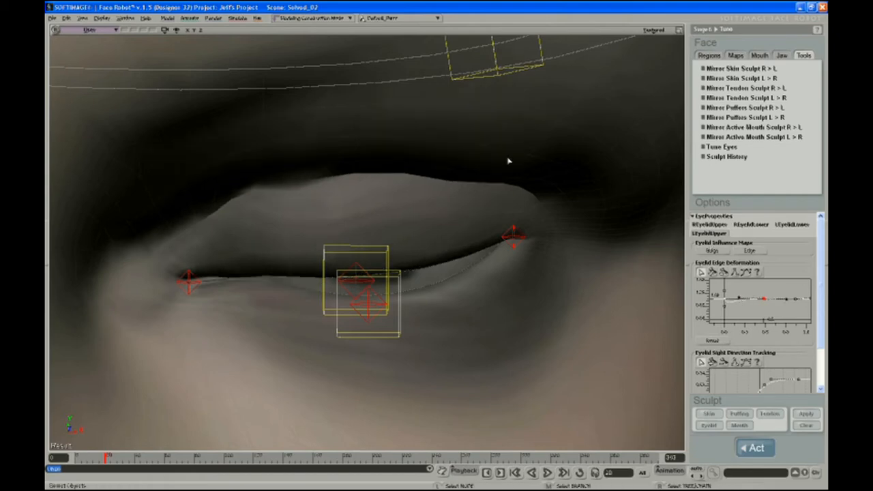
{"action": "key", "text": "s"}
{"action": "middle_click_drag", "start_coordinate": [492, 222], "coordinate": [485, 231]}
{"action": "left_click_drag", "start_coordinate": [463, 227], "coordinate": [476, 232]}
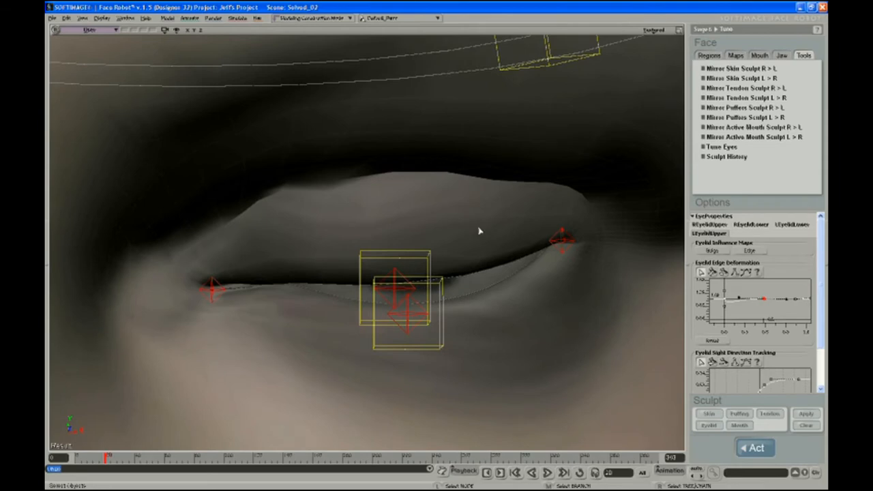
{"action": "key", "text": "s"}
{"action": "middle_click_drag", "start_coordinate": [486, 241], "coordinate": [509, 253]}
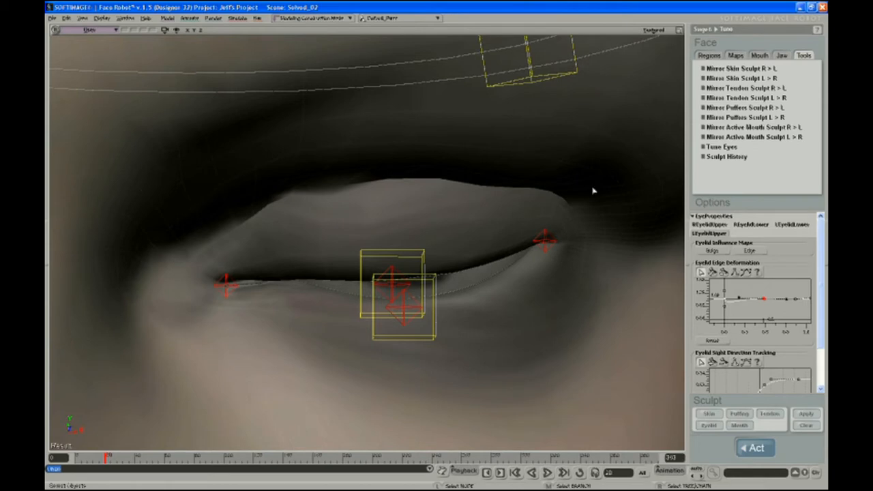
{"action": "key", "text": "s"}
{"action": "middle_click_drag", "start_coordinate": [410, 147], "coordinate": [402, 186]}
{"action": "right_click_drag", "start_coordinate": [421, 227], "coordinate": [419, 240]}
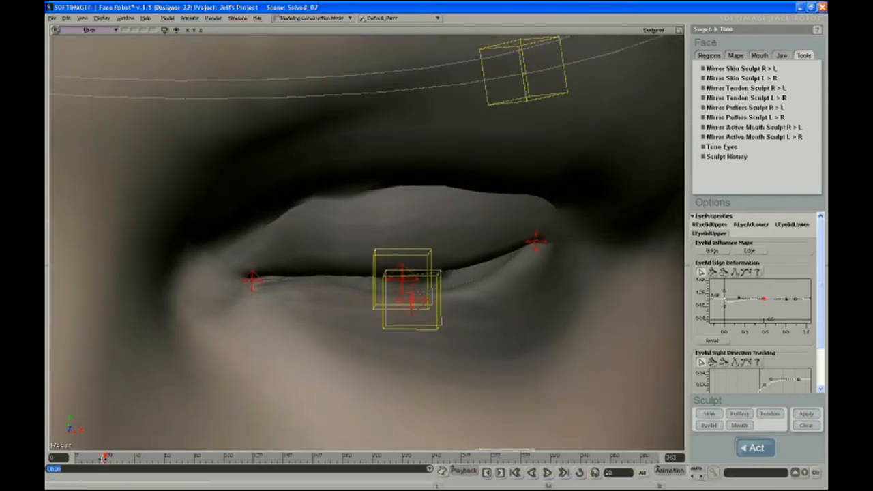
{"action": "mouse_move", "coordinate": [102, 459]}
{"action": "left_mouse_down"}
{"action": "mouse_move", "coordinate": [70, 458]}
{"action": "mouse_move", "coordinate": [99, 458]}
{"action": "left_mouse_up"}
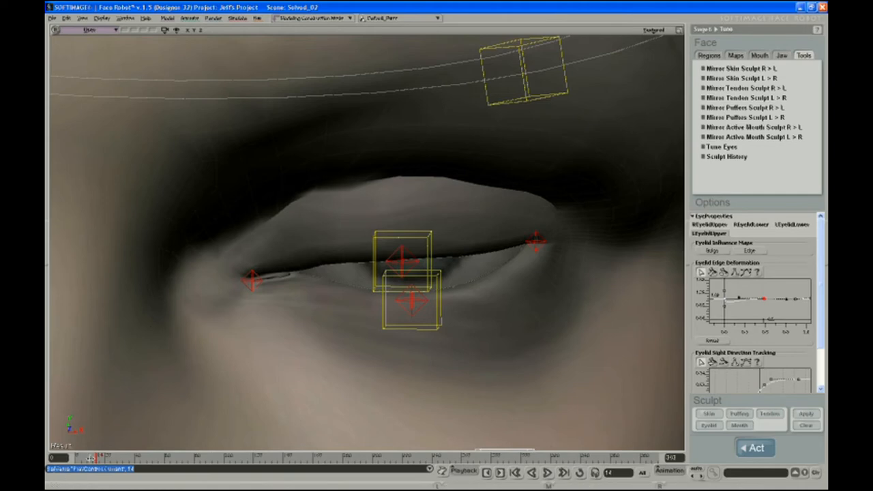
{"action": "mouse_move", "coordinate": [96, 457]}
{"action": "left_mouse_down"}
{"action": "mouse_move", "coordinate": [105, 458]}
{"action": "mouse_move", "coordinate": [77, 457]}
{"action": "mouse_move", "coordinate": [109, 456]}
{"action": "left_mouse_up"}
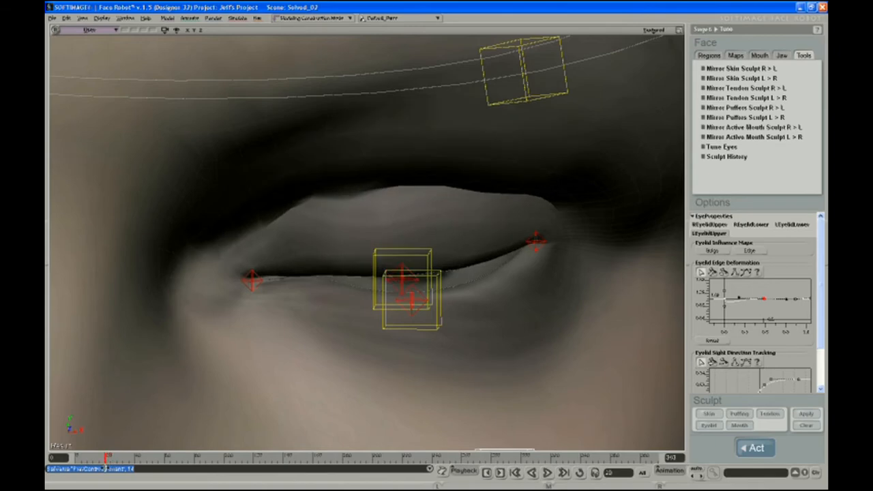
Display the left upper eyelid's Bulge influence map, and switch to its Edge map for weight painting
{"action": "key", "text": "s"}
{"action": "middle_click_drag", "start_coordinate": [314, 333], "coordinate": [400, 267]}
{"action": "left_click_drag", "start_coordinate": [399, 267], "coordinate": [388, 304]}
{"action": "right_click_drag", "start_coordinate": [388, 304], "coordinate": [386, 302]}
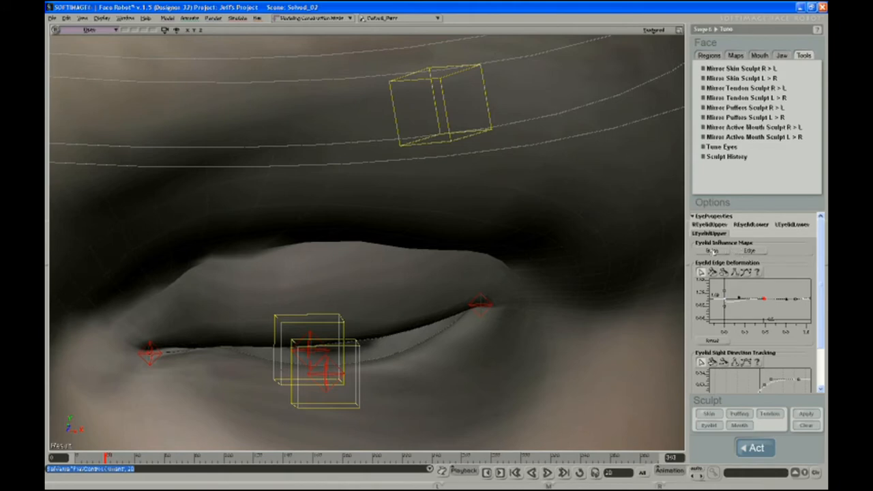
{"action": "left_click", "coordinate": [711, 251]}
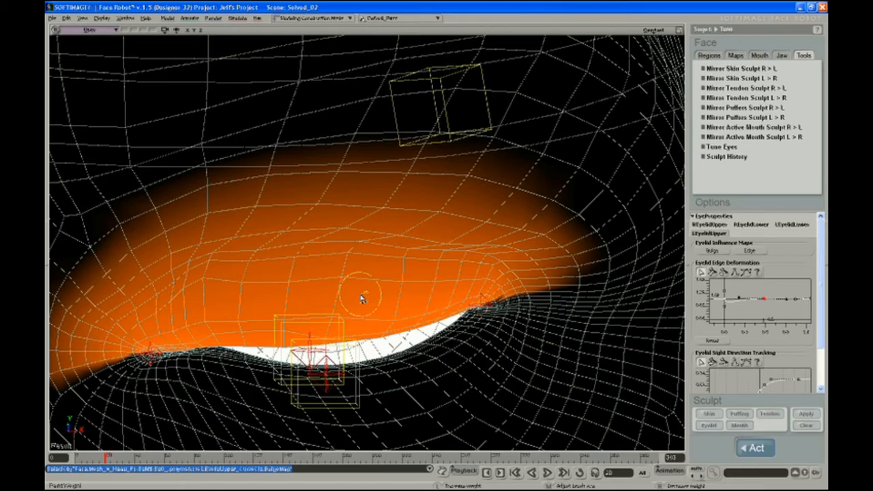
{"action": "left_click", "coordinate": [752, 251]}
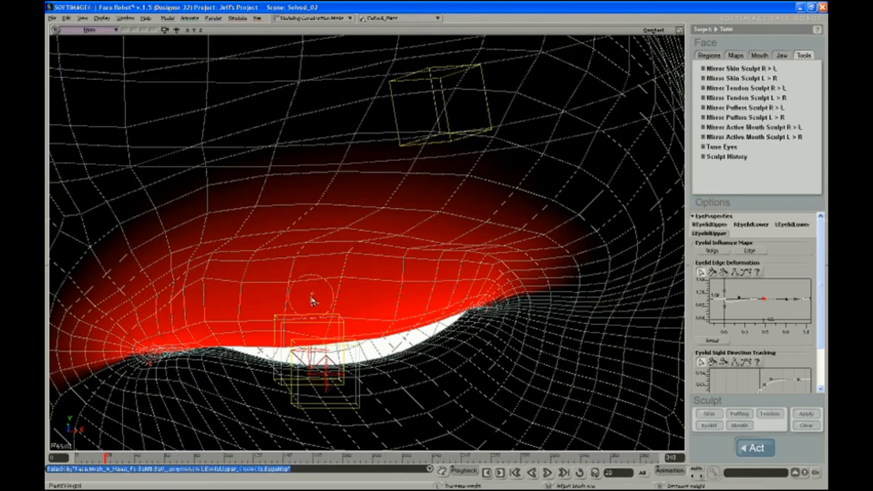
Paint down the Edge influence map weights along the outer border and both corners of the left upper eyelid
{"action": "mouse_move", "coordinate": [342, 299]}
{"action": "right_mouse_down"}
{"action": "mouse_move", "coordinate": [360, 324]}
{"action": "mouse_move", "coordinate": [360, 315]}
{"action": "right_mouse_up"}
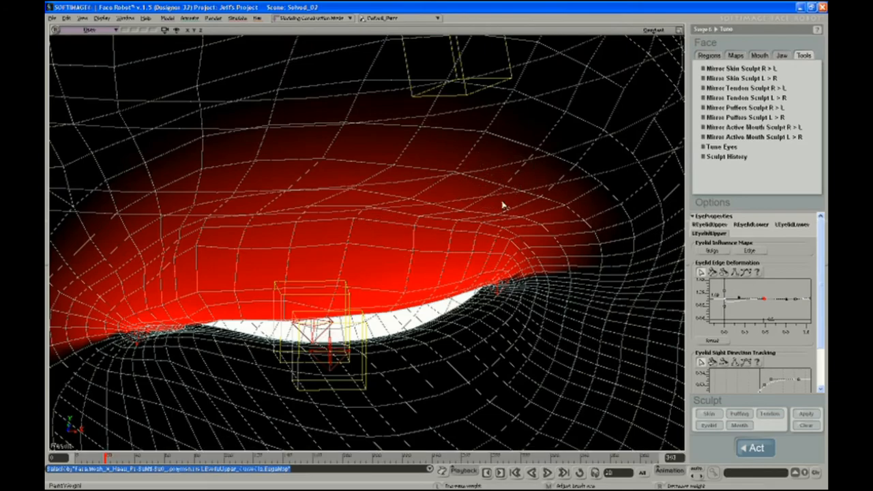
{"action": "right_click_drag", "start_coordinate": [440, 217], "coordinate": [450, 225]}
{"action": "middle_click_drag", "start_coordinate": [558, 175], "coordinate": [392, 174]}
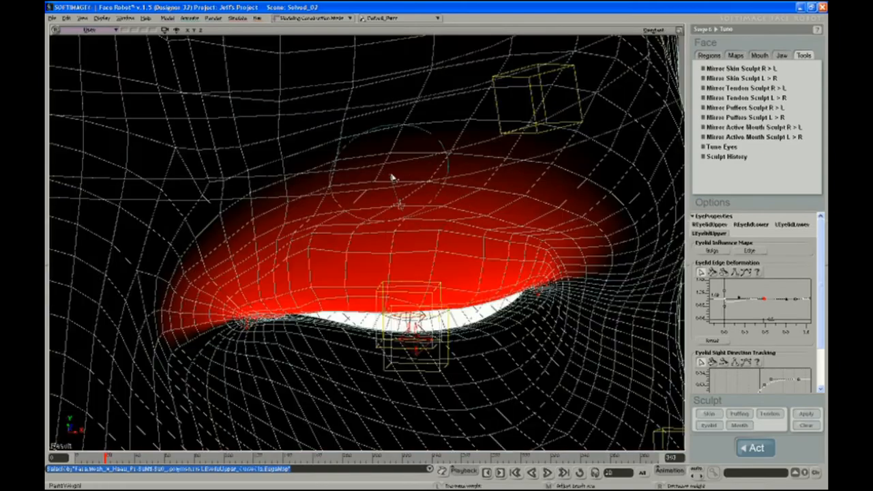
{"action": "right_click_drag", "start_coordinate": [407, 213], "coordinate": [433, 217]}
{"action": "mouse_move", "coordinate": [536, 201]}
{"action": "left_mouse_down"}
{"action": "mouse_move", "coordinate": [593, 224]}
{"action": "mouse_move", "coordinate": [376, 129]}
{"action": "mouse_move", "coordinate": [192, 176]}
{"action": "mouse_move", "coordinate": [379, 149]}
{"action": "mouse_move", "coordinate": [527, 168]}
{"action": "mouse_move", "coordinate": [189, 177]}
{"action": "mouse_move", "coordinate": [182, 195]}
{"action": "mouse_move", "coordinate": [420, 238]}
{"action": "mouse_move", "coordinate": [318, 214]}
{"action": "mouse_move", "coordinate": [260, 224]}
{"action": "mouse_move", "coordinate": [238, 194]}
{"action": "mouse_move", "coordinate": [258, 216]}
{"action": "mouse_move", "coordinate": [177, 238]}
{"action": "mouse_move", "coordinate": [137, 286]}
{"action": "mouse_move", "coordinate": [143, 315]}
{"action": "mouse_move", "coordinate": [156, 247]}
{"action": "mouse_move", "coordinate": [173, 288]}
{"action": "mouse_move", "coordinate": [191, 250]}
{"action": "mouse_move", "coordinate": [327, 191]}
{"action": "mouse_move", "coordinate": [566, 253]}
{"action": "mouse_move", "coordinate": [321, 204]}
{"action": "mouse_move", "coordinate": [183, 276]}
{"action": "mouse_move", "coordinate": [167, 300]}
{"action": "left_mouse_up"}
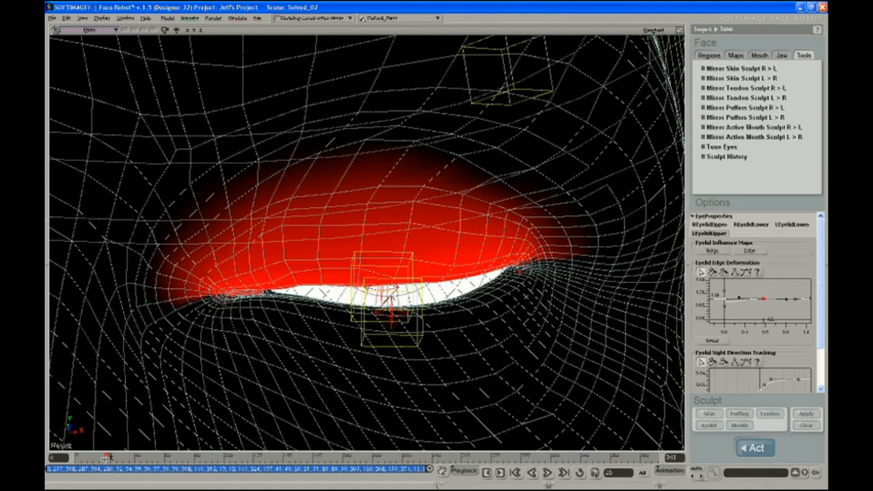
{"action": "mouse_move", "coordinate": [107, 456]}
{"action": "left_mouse_down"}
{"action": "mouse_move", "coordinate": [80, 457]}
{"action": "mouse_move", "coordinate": [104, 454]}
{"action": "left_mouse_up"}
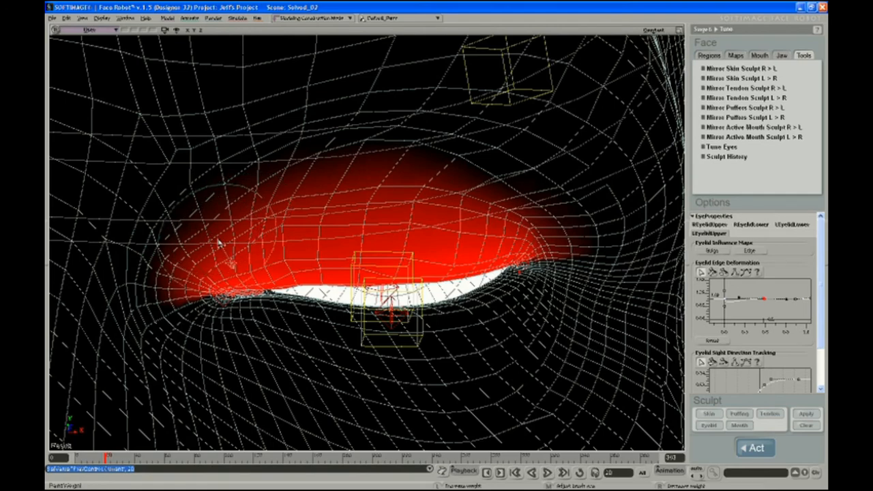
{"action": "mouse_move", "coordinate": [148, 296]}
{"action": "right_mouse_down"}
{"action": "mouse_move", "coordinate": [175, 252]}
{"action": "mouse_move", "coordinate": [287, 191]}
{"action": "mouse_move", "coordinate": [375, 181]}
{"action": "mouse_move", "coordinate": [559, 233]}
{"action": "mouse_move", "coordinate": [553, 245]}
{"action": "right_mouse_up"}
{"action": "mouse_move", "coordinate": [535, 236]}
{"action": "left_mouse_down"}
{"action": "mouse_move", "coordinate": [454, 206]}
{"action": "mouse_move", "coordinate": [218, 239]}
{"action": "mouse_move", "coordinate": [491, 204]}
{"action": "mouse_move", "coordinate": [586, 266]}
{"action": "left_mouse_up"}
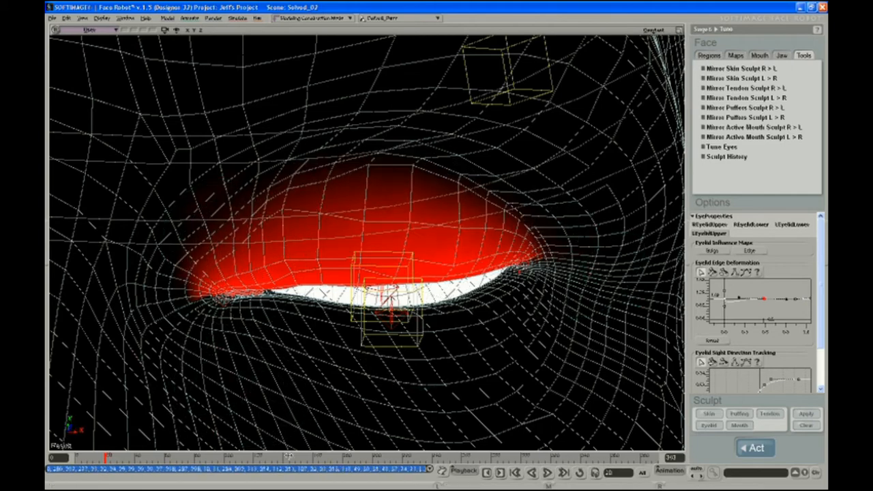
At frame 19, adjust the weight brush properties and paint the Edge map patch high on the inner side of the left upper eyelid
{"action": "mouse_move", "coordinate": [103, 458]}
{"action": "left_mouse_down"}
{"action": "mouse_move", "coordinate": [75, 458]}
{"action": "mouse_move", "coordinate": [103, 455]}
{"action": "left_mouse_up"}
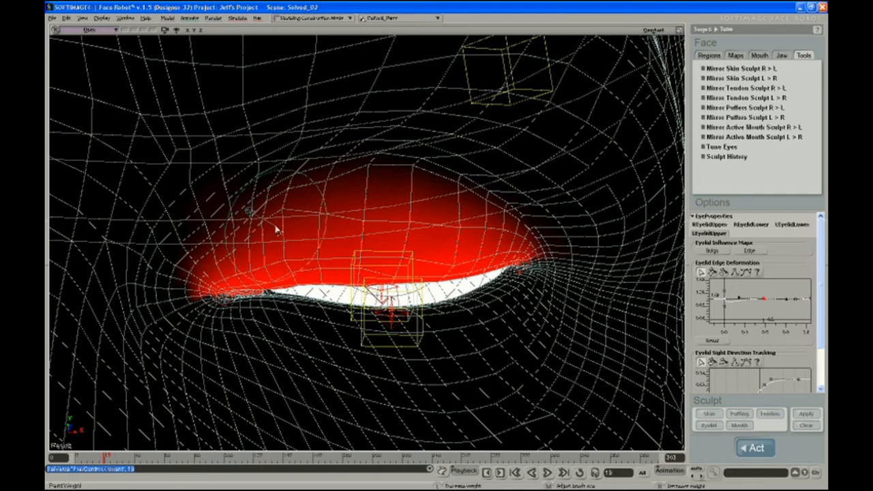
{"action": "key", "text": "ctrl+w"}
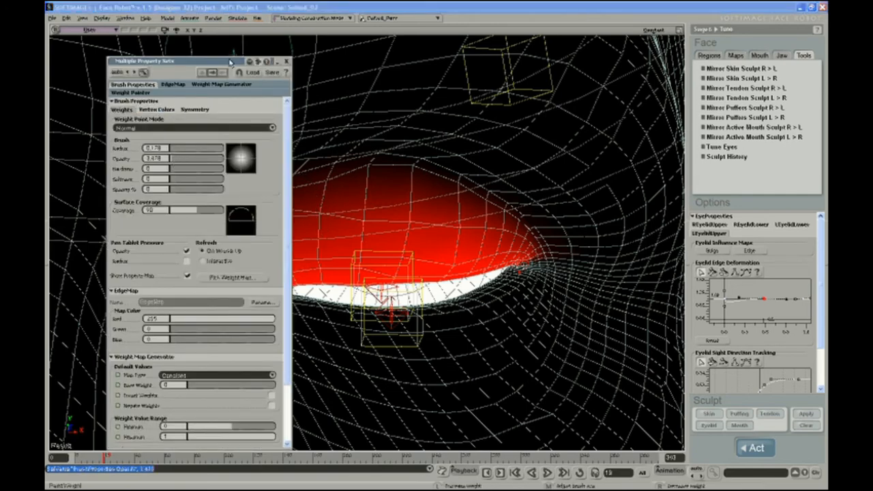
{"action": "double_click", "coordinate": [232, 62]}
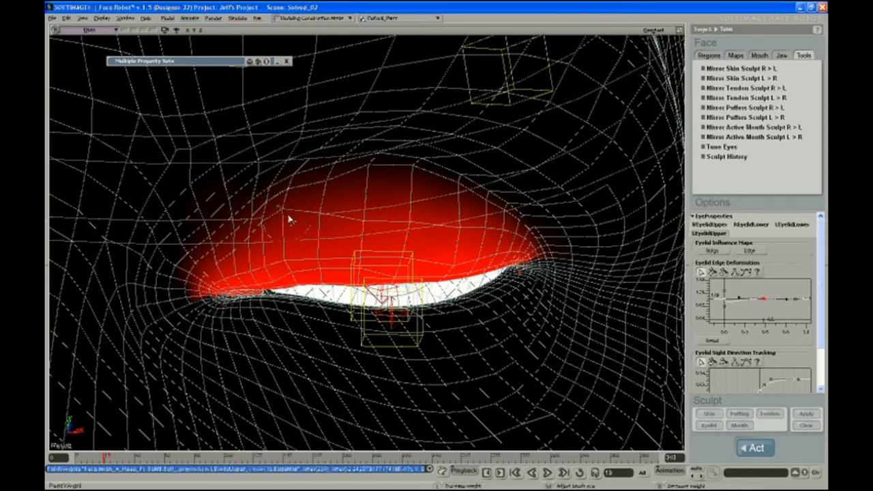
{"action": "left_click", "coordinate": [291, 216]}
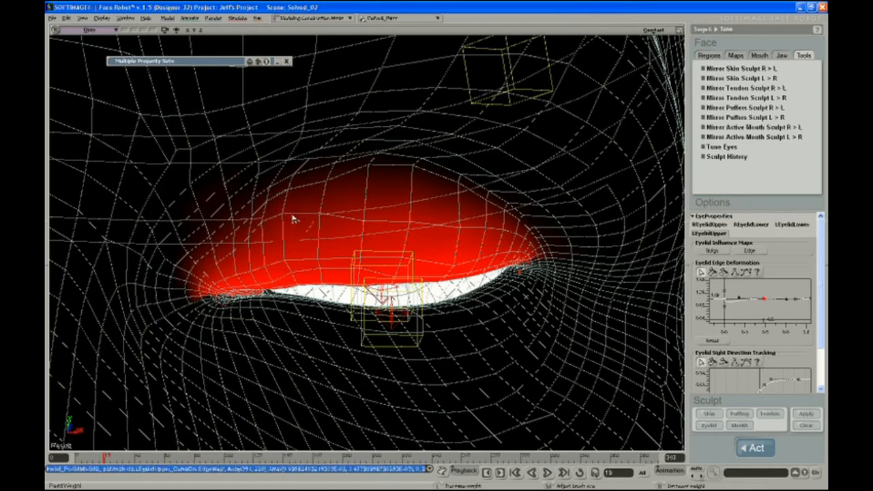
{"action": "left_click", "coordinate": [293, 219]}
{"action": "left_click", "coordinate": [288, 214]}
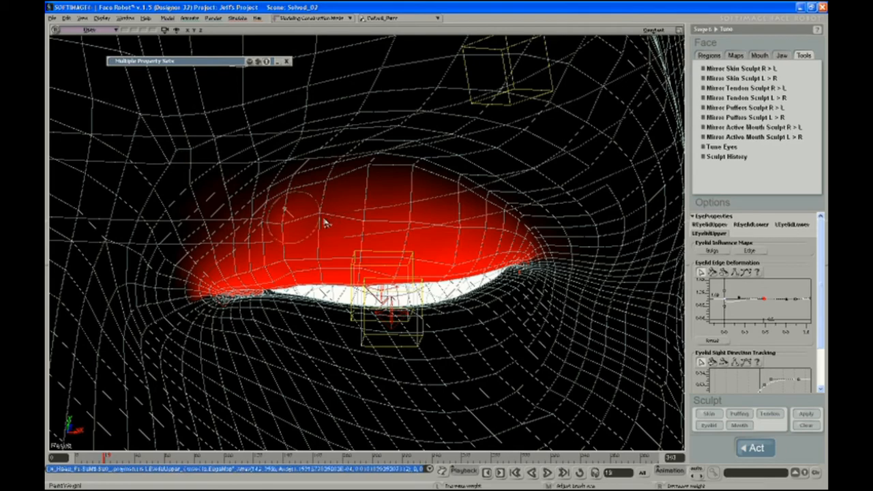
{"action": "left_click", "coordinate": [322, 222]}
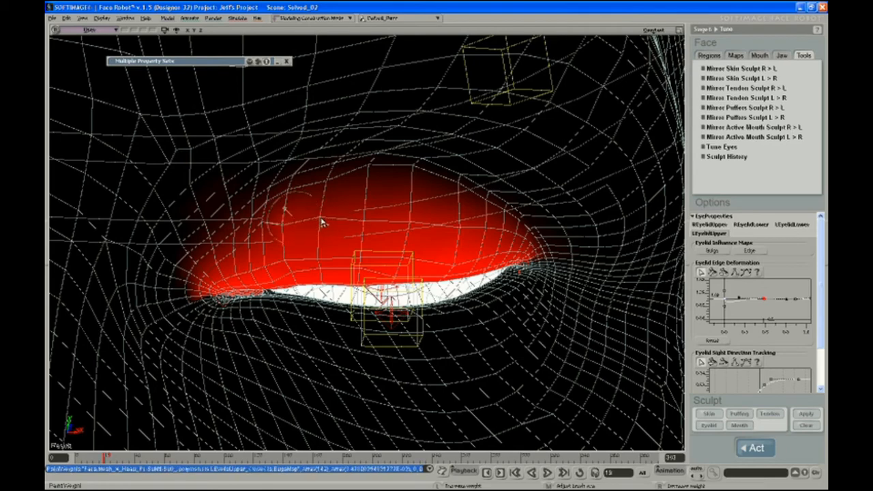
Even out the Edge map weights across the inner half of the left upper eyelid with short brush dabs
{"action": "left_click", "coordinate": [266, 232]}
{"action": "left_click", "coordinate": [267, 233]}
{"action": "left_click", "coordinate": [267, 232]}
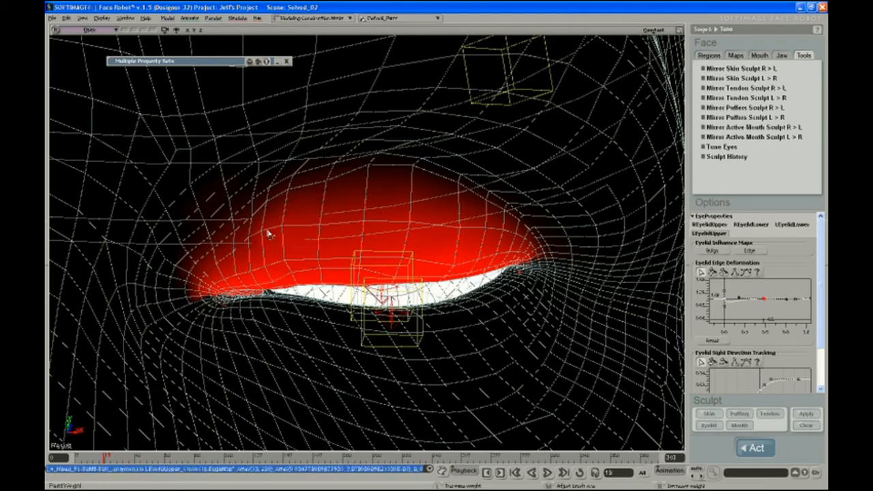
{"action": "left_click", "coordinate": [267, 233]}
{"action": "left_click", "coordinate": [247, 244]}
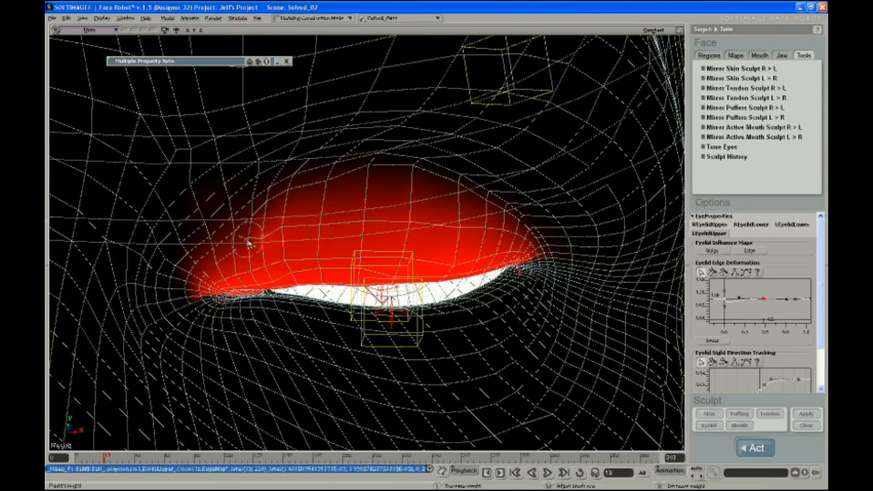
{"action": "left_click", "coordinate": [264, 241]}
{"action": "left_click", "coordinate": [265, 241]}
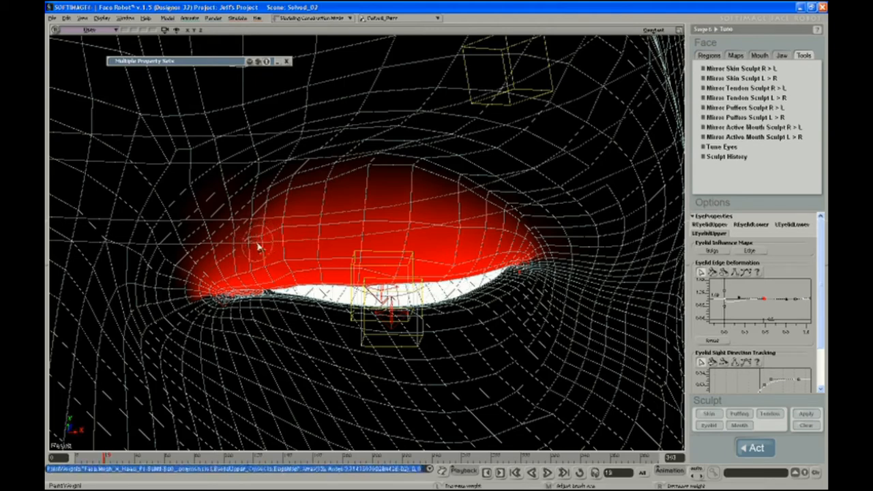
{"action": "left_click", "coordinate": [247, 242]}
{"action": "left_click", "coordinate": [250, 243]}
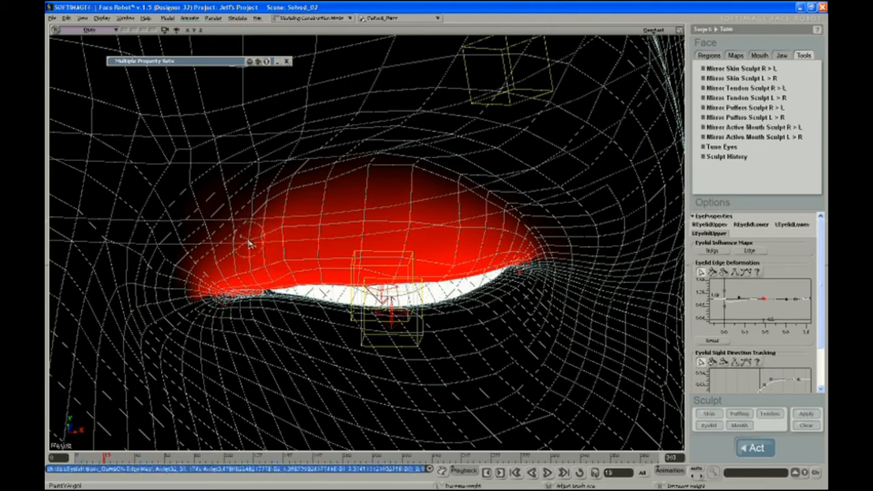
{"action": "left_click", "coordinate": [286, 232]}
{"action": "left_click", "coordinate": [287, 231]}
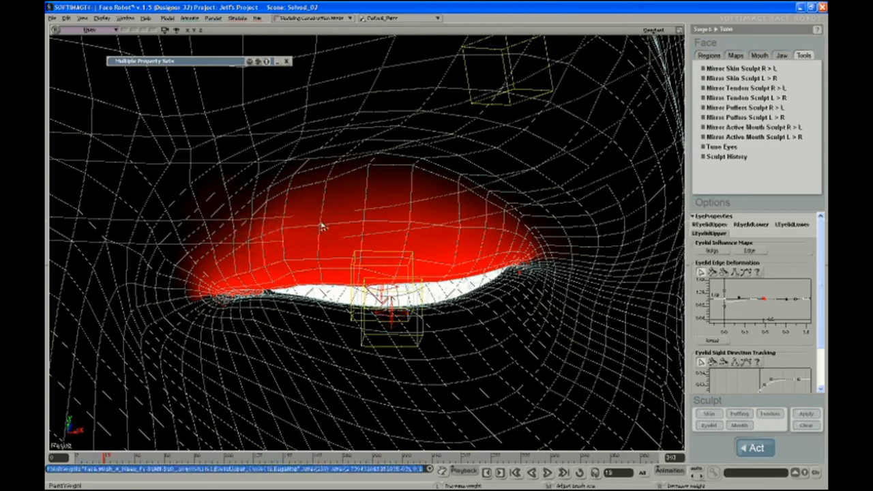
Touch up the Edge map weights along the upper crease border of the left upper eyelid
{"action": "left_click", "coordinate": [331, 189]}
{"action": "left_click", "coordinate": [330, 189]}
{"action": "left_click", "coordinate": [330, 188]}
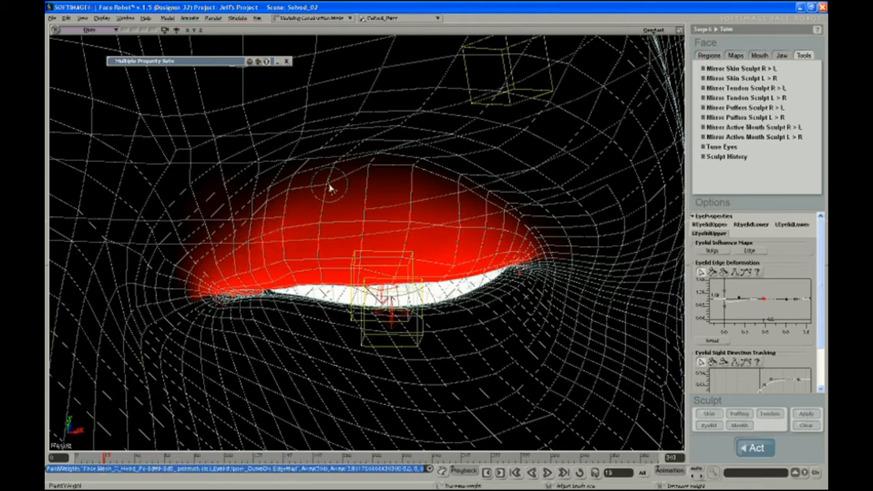
{"action": "left_click", "coordinate": [330, 188]}
{"action": "left_click", "coordinate": [330, 187]}
{"action": "left_click", "coordinate": [369, 175]}
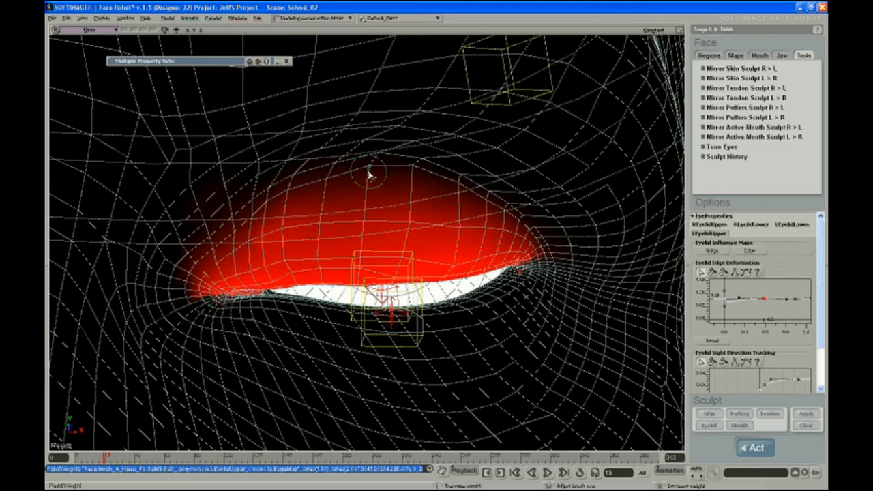
{"action": "left_click", "coordinate": [412, 173]}
{"action": "left_click", "coordinate": [416, 175]}
{"action": "left_click", "coordinate": [330, 183]}
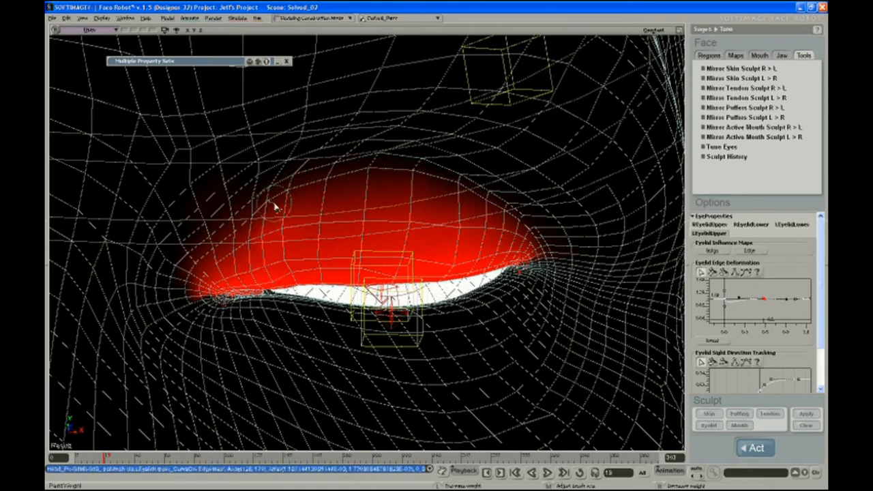
Paint the Edge map weights along the lower rim of the left upper eyelid, working from the outer side towards the inner corner
{"action": "left_click", "coordinate": [454, 264]}
{"action": "left_click", "coordinate": [455, 265]}
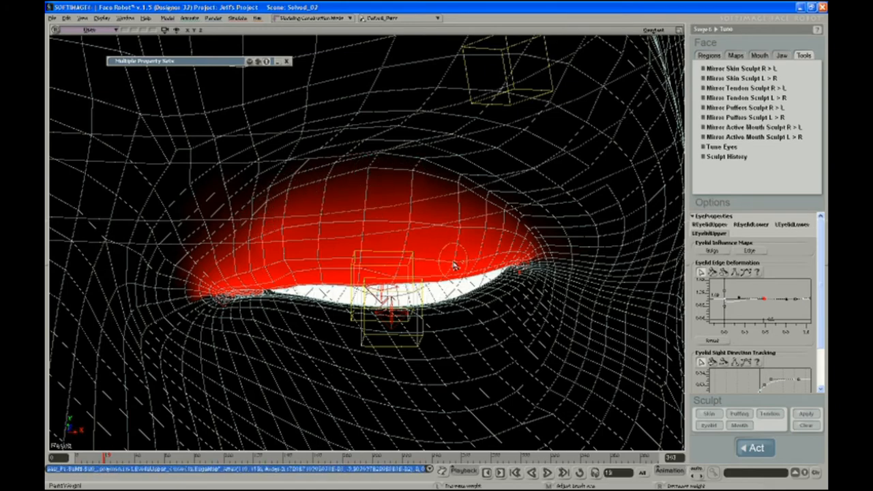
{"action": "left_click", "coordinate": [361, 275]}
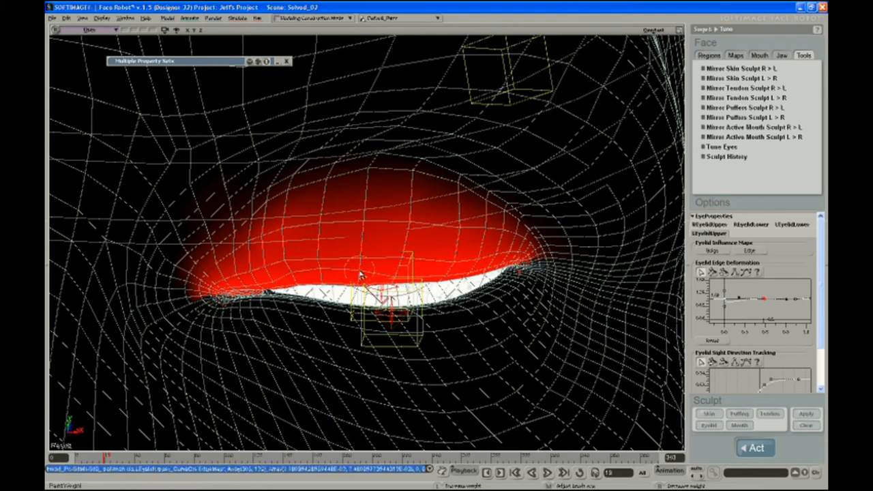
{"action": "left_click", "coordinate": [361, 278]}
{"action": "left_click", "coordinate": [320, 274]}
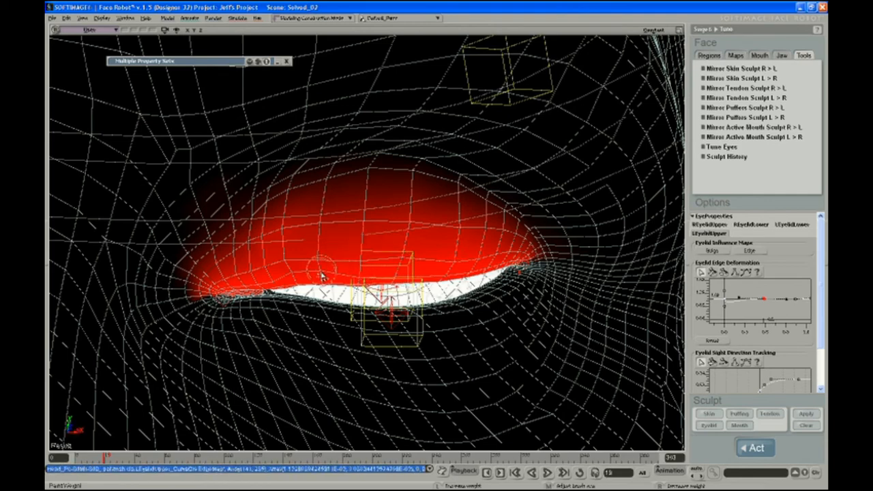
{"action": "left_click", "coordinate": [322, 277]}
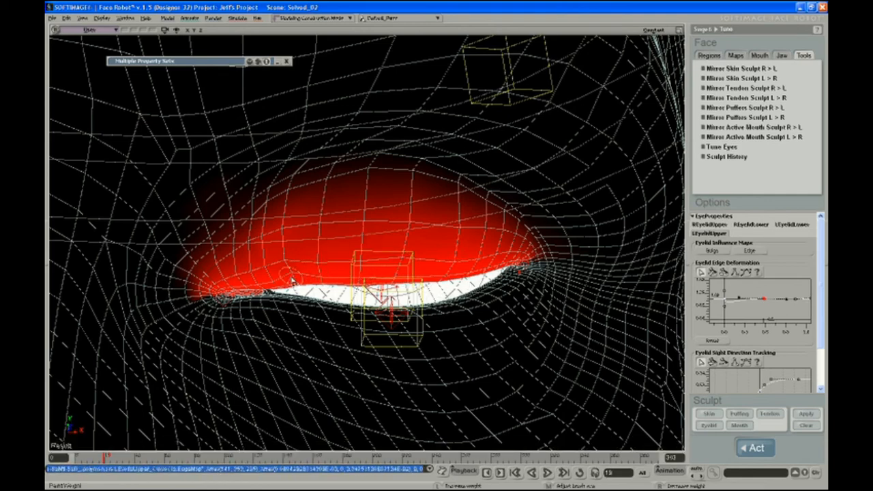
{"action": "left_click", "coordinate": [302, 278]}
{"action": "left_click", "coordinate": [302, 279]}
{"action": "key", "text": "s"}
{"action": "mouse_move", "coordinate": [311, 278]}
{"action": "right_mouse_down"}
{"action": "mouse_move", "coordinate": [390, 276]}
{"action": "mouse_move", "coordinate": [304, 283]}
{"action": "right_mouse_up"}
{"action": "left_click", "coordinate": [271, 266]}
{"action": "left_click", "coordinate": [273, 268]}
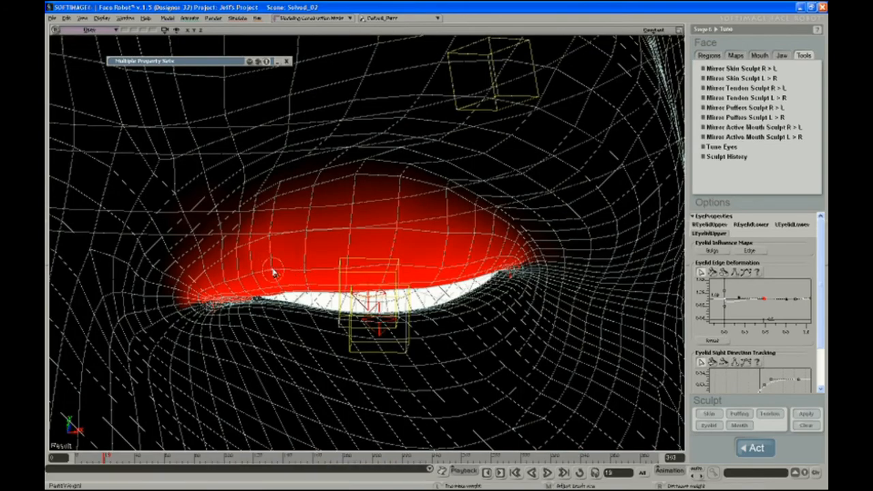
{"action": "left_click", "coordinate": [273, 271]}
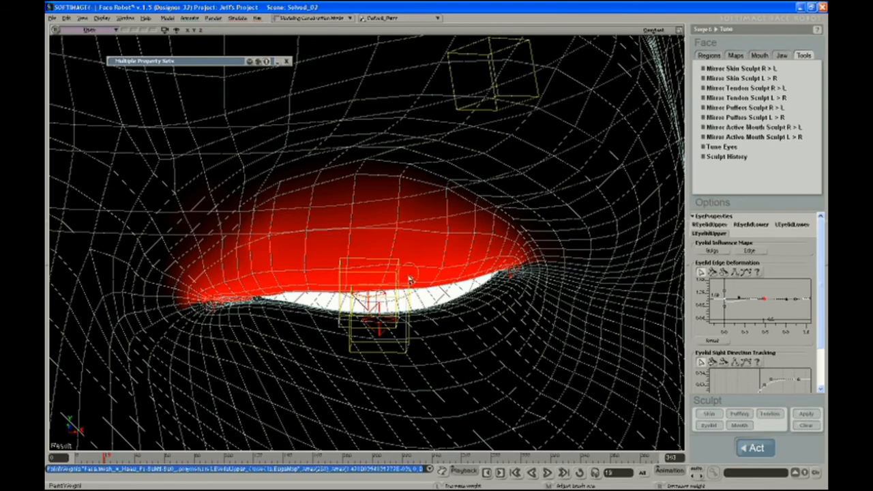
Leave weight painting and check the left eye's opening and closing back to frame 0
{"action": "key", "text": "s"}
{"action": "right_click_drag", "start_coordinate": [409, 279], "coordinate": [435, 298]}
{"action": "key", "text": "s"}
{"action": "middle_click_drag", "start_coordinate": [434, 298], "coordinate": [439, 216]}
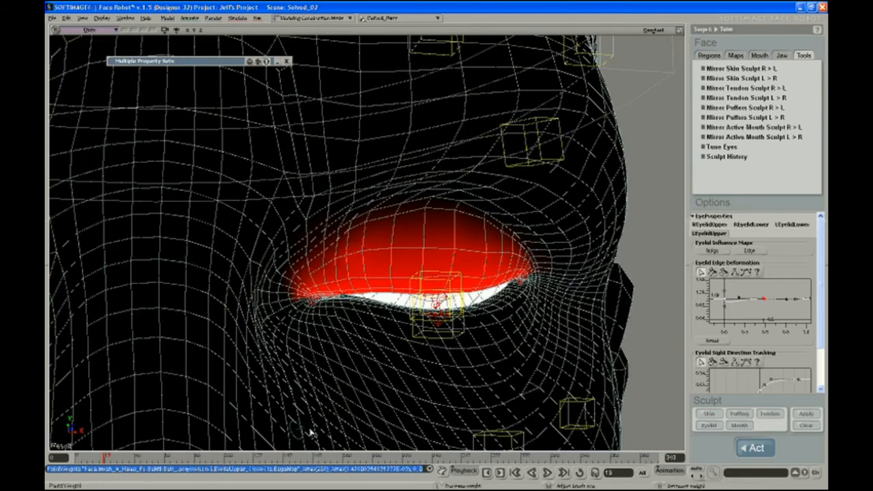
{"action": "key", "text": "space"}
{"action": "left_click_drag", "start_coordinate": [104, 456], "coordinate": [71, 467]}
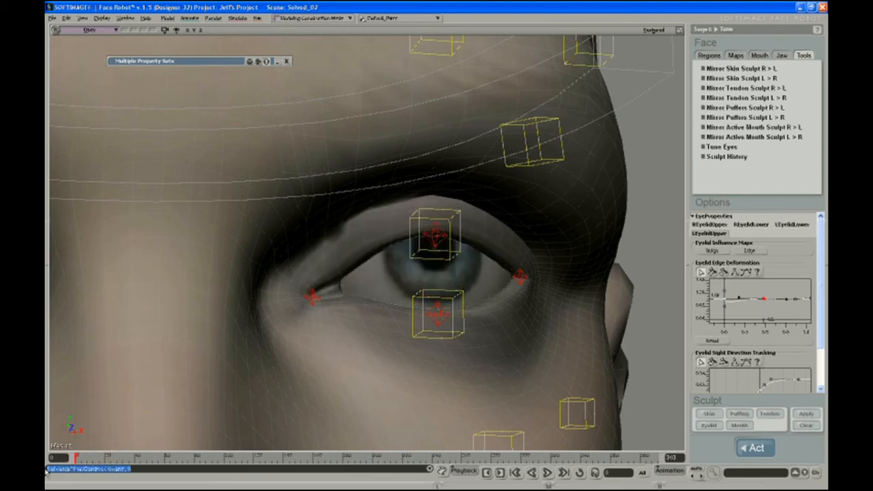
Display the REyelidUpper Edge influence map for the right eye at frame 20
{"action": "key", "text": "s"}
{"action": "left_click_drag", "start_coordinate": [341, 293], "coordinate": [432, 298]}
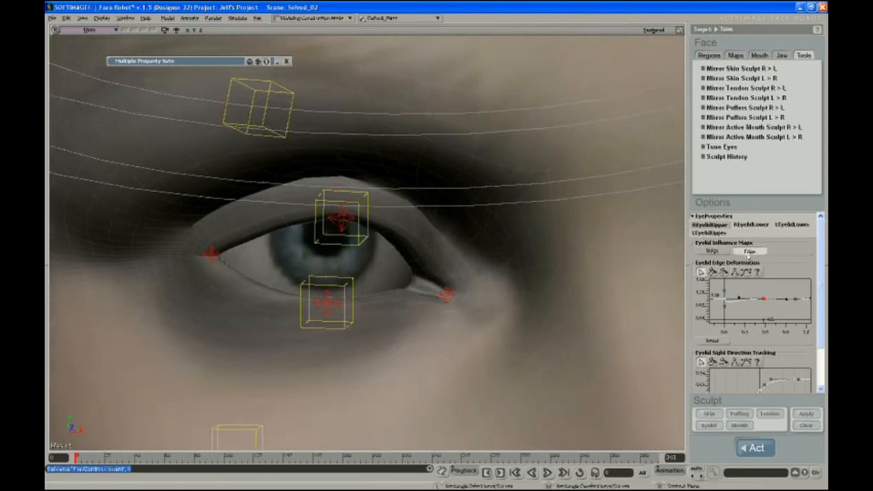
{"action": "left_click", "coordinate": [749, 251]}
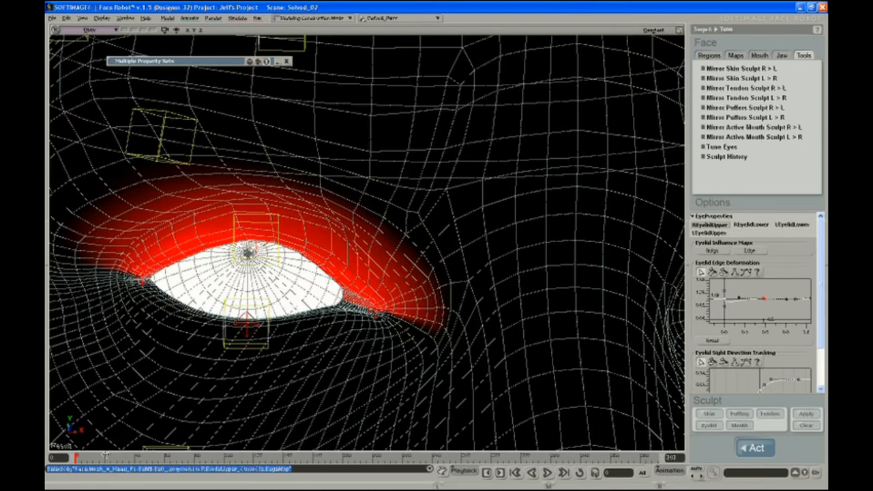
{"action": "left_click", "coordinate": [106, 455]}
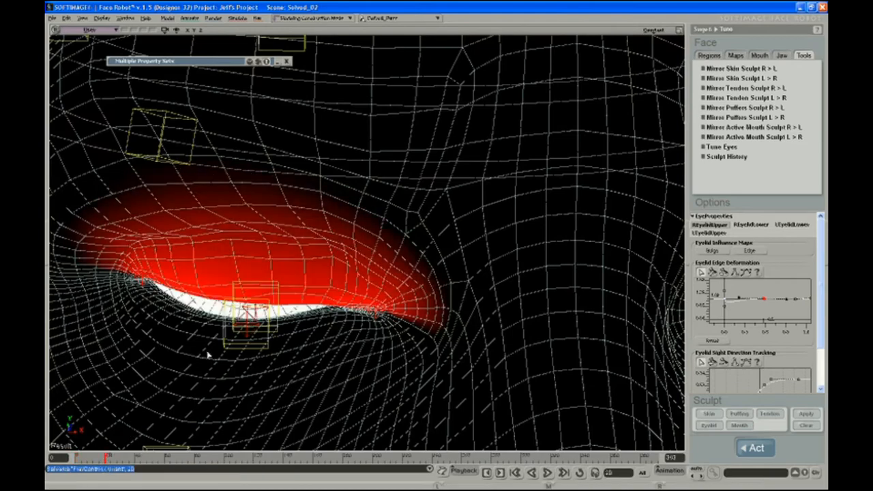
Paint down the right upper eyelid's Edge map along its outer border and corners, and touch up the weights near the inner corner
{"action": "left_click", "coordinate": [328, 300]}
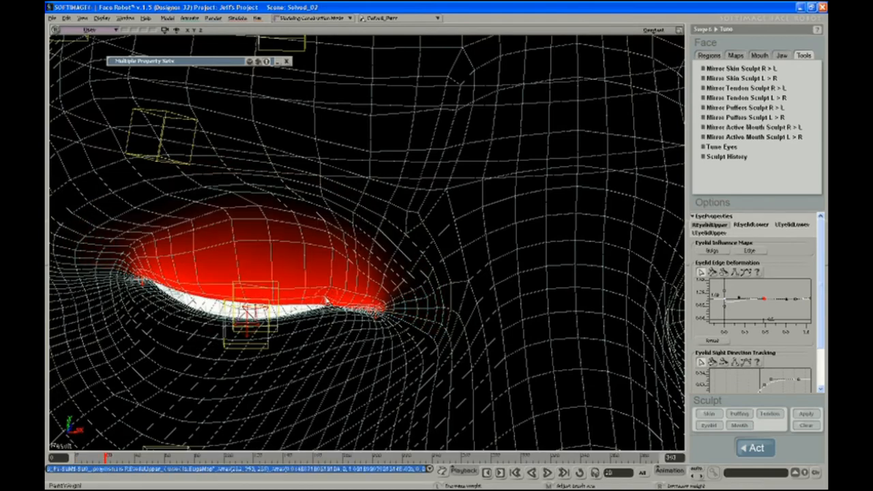
{"action": "left_click", "coordinate": [326, 302]}
{"action": "left_click", "coordinate": [324, 304]}
{"action": "left_click", "coordinate": [322, 302]}
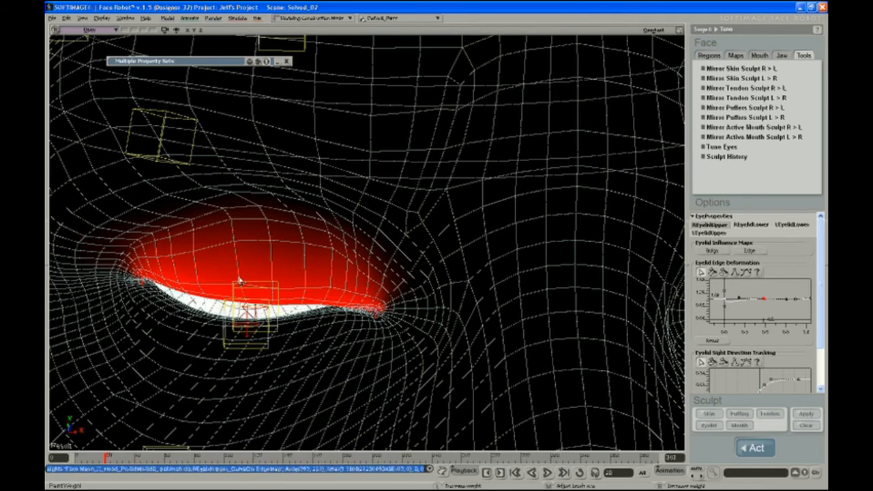
Paint the Edge map weights along the middle of the right upper eyelid's lower rim
{"action": "left_click", "coordinate": [275, 291]}
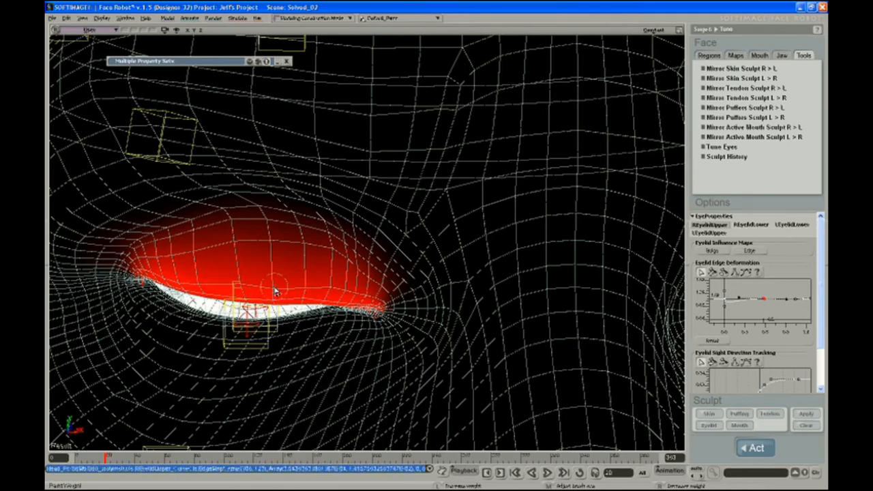
{"action": "left_click", "coordinate": [275, 291]}
{"action": "left_click", "coordinate": [275, 293]}
{"action": "left_click", "coordinate": [274, 294]}
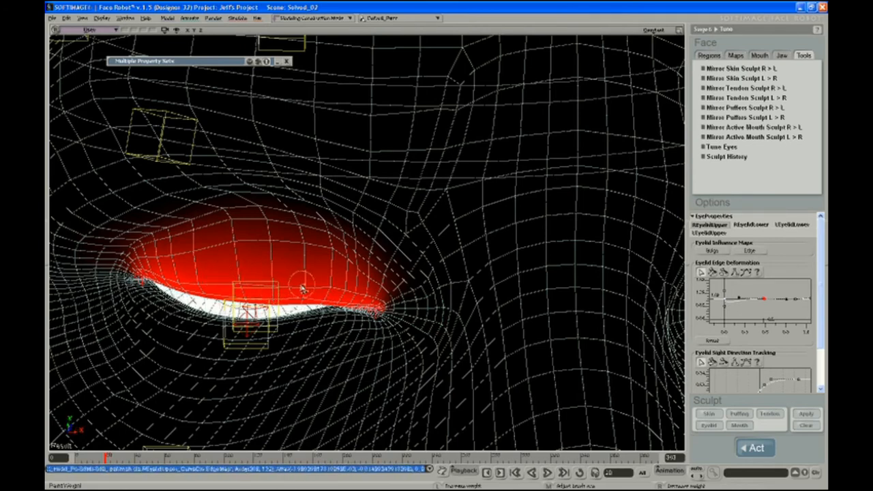
{"action": "left_click", "coordinate": [306, 293]}
{"action": "left_click", "coordinate": [302, 301]}
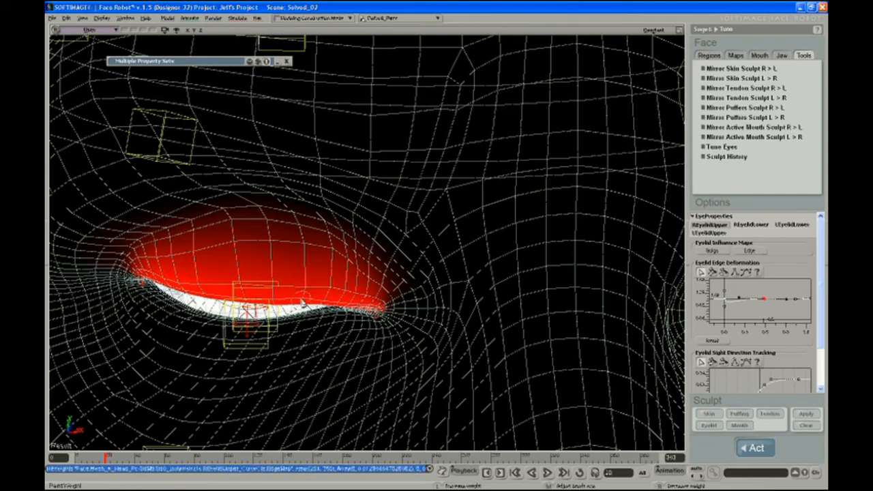
{"action": "left_click", "coordinate": [302, 303]}
{"action": "left_click", "coordinate": [239, 289]}
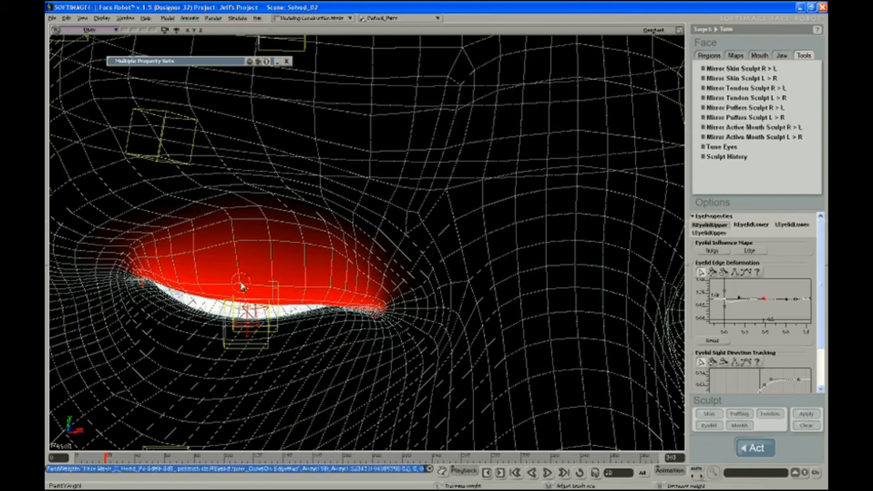
{"action": "left_click", "coordinate": [243, 289]}
Examine how both upper eyelids close at frame 20, in the shaded view and with the Edge map displayed
{"action": "key", "text": "s"}
{"action": "mouse_move", "coordinate": [277, 292]}
{"action": "right_mouse_down"}
{"action": "mouse_move", "coordinate": [271, 298]}
{"action": "mouse_move", "coordinate": [263, 278]}
{"action": "mouse_move", "coordinate": [263, 288]}
{"action": "mouse_move", "coordinate": [284, 293]}
{"action": "right_mouse_up"}
{"action": "key", "text": "s"}
{"action": "key", "text": "s"}
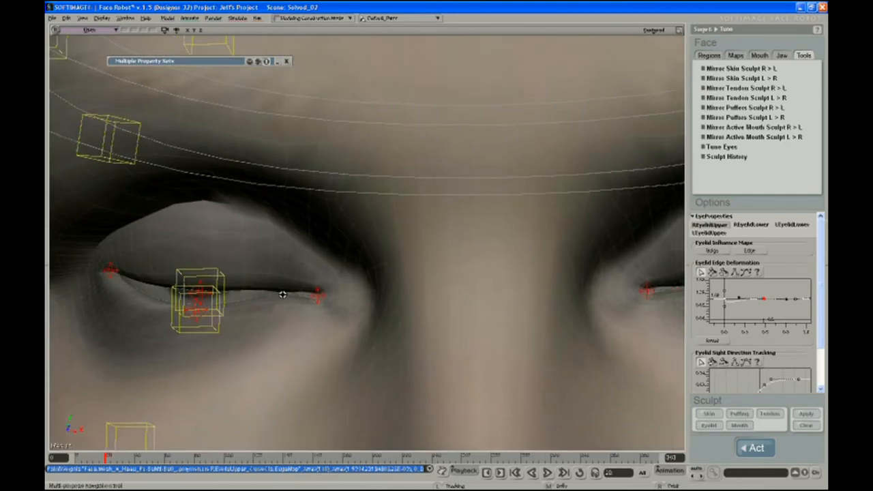
{"action": "key", "text": "s"}
{"action": "middle_click_drag", "start_coordinate": [289, 302], "coordinate": [407, 267]}
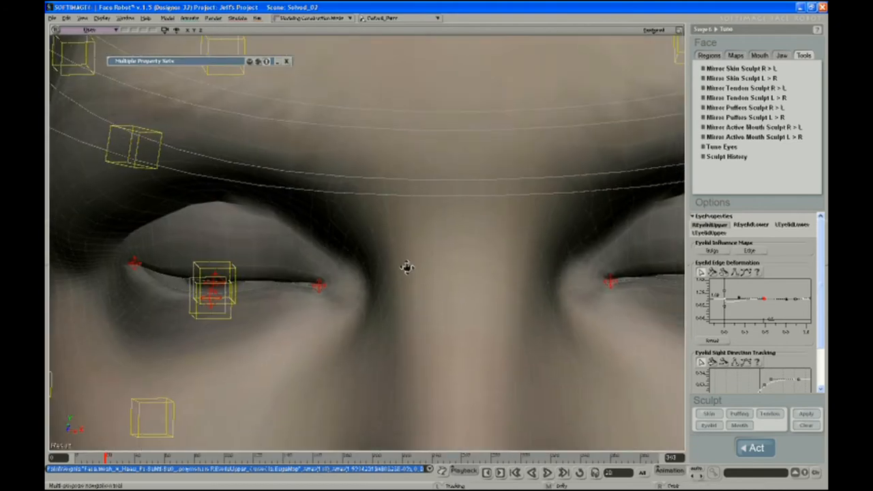
{"action": "left_click_drag", "start_coordinate": [407, 266], "coordinate": [485, 285]}
{"action": "key", "text": "s"}
{"action": "middle_click_drag", "start_coordinate": [271, 282], "coordinate": [478, 210]}
{"action": "key", "text": "s"}
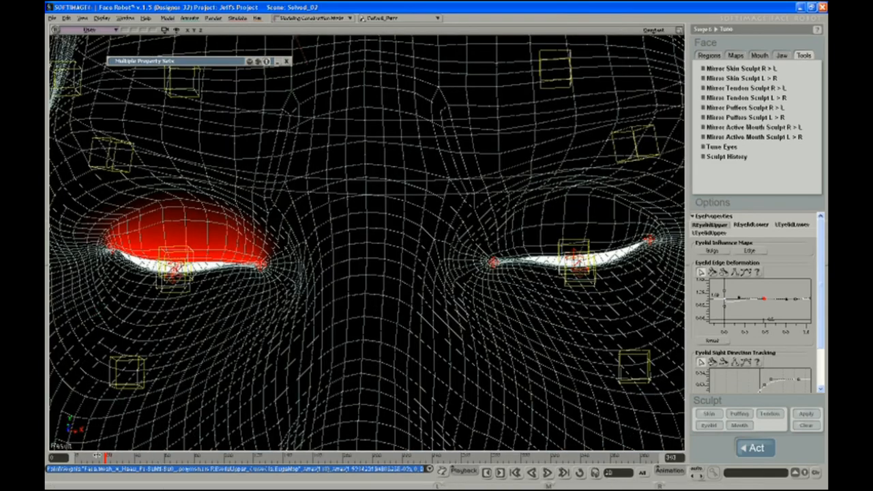
{"action": "mouse_move", "coordinate": [107, 457]}
{"action": "left_mouse_down"}
{"action": "mouse_move", "coordinate": [95, 454]}
{"action": "mouse_move", "coordinate": [105, 454]}
{"action": "left_mouse_up"}
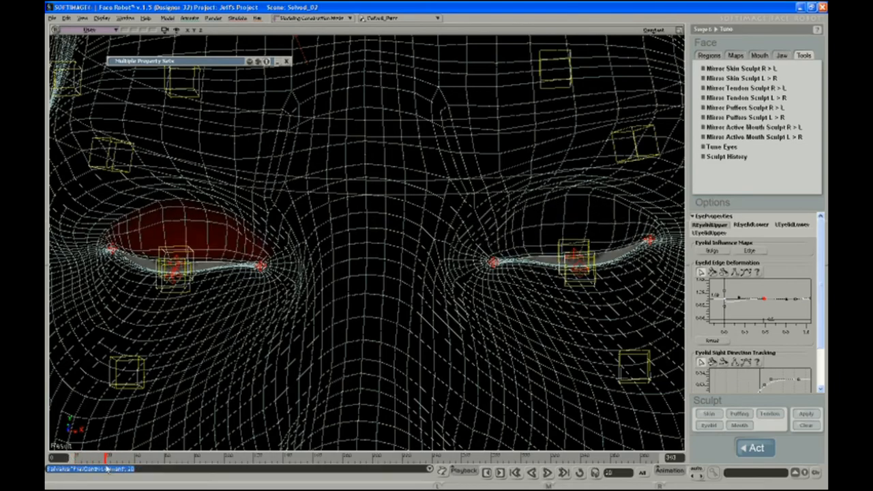
Move both lower eyelid controls together vertically to test them against the closed upper lids, and reset their position
{"action": "key", "text": "space"}
{"action": "key", "text": "s"}
{"action": "middle_click_drag", "start_coordinate": [563, 226], "coordinate": [557, 244]}
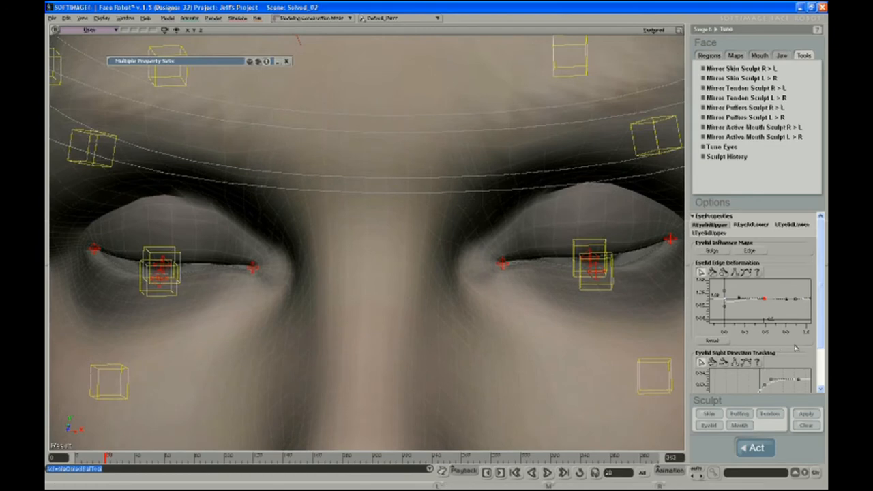
{"action": "scroll", "coordinate": [814, 307], "scroll_direction": "down", "scroll_amount": 3}
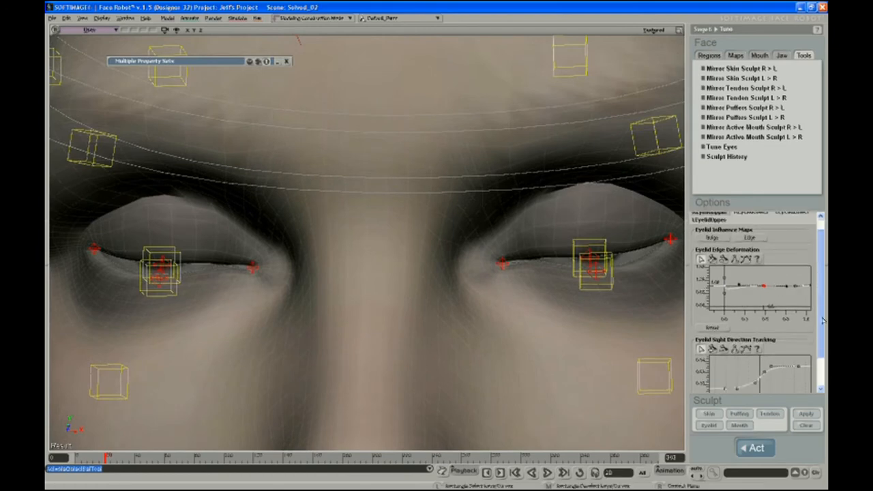
{"action": "left_click", "coordinate": [604, 293]}
{"action": "left_click", "coordinate": [604, 293]}
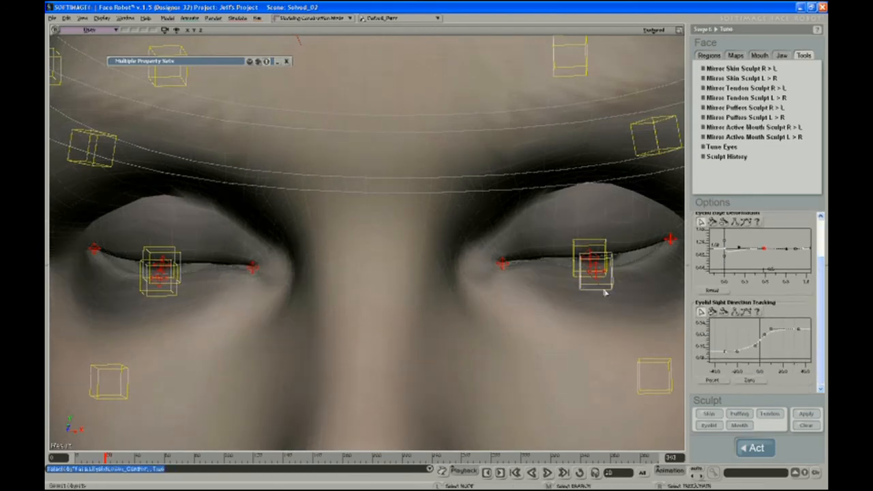
{"action": "left_click", "coordinate": [175, 298], "text": "ctrl"}
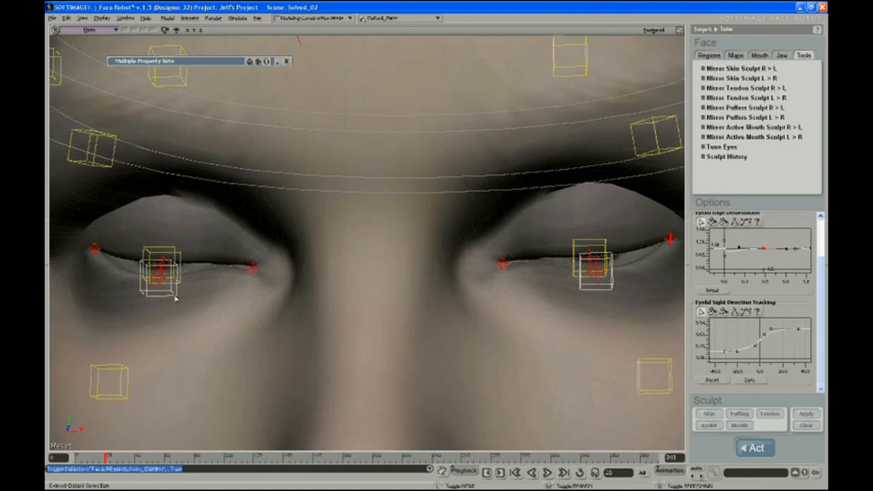
{"action": "key", "text": "v"}
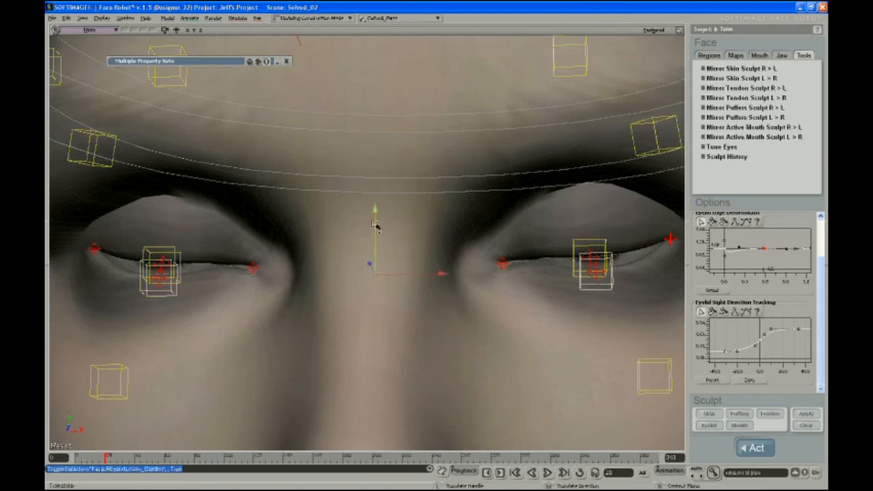
{"action": "left_click_drag", "start_coordinate": [375, 225], "coordinate": [356, 222]}
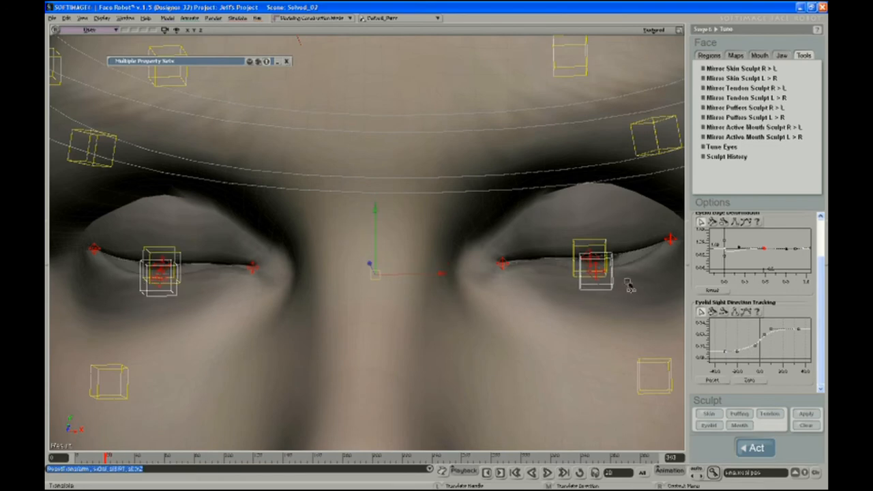
Return to frame 0, move the look-at control around to test how the lids follow the gaze, and reset it
{"action": "key", "text": "space"}
{"action": "left_click_drag", "start_coordinate": [88, 462], "coordinate": [76, 462]}
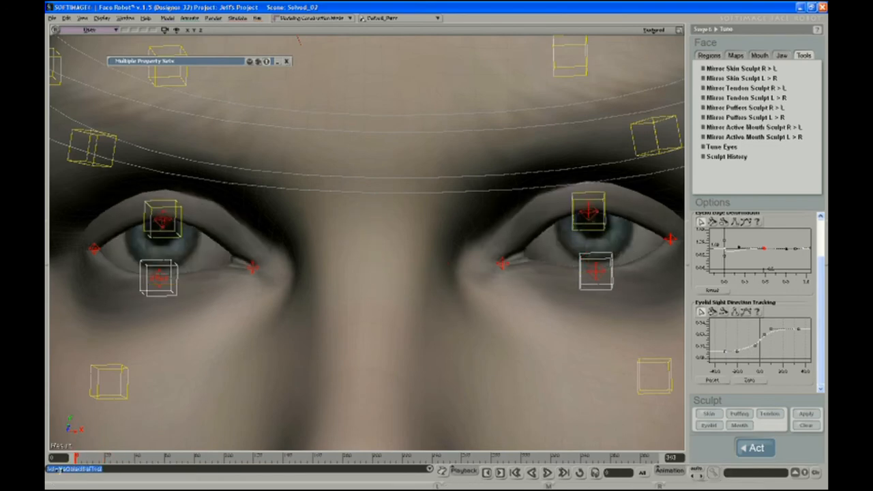
{"action": "key", "text": "s"}
{"action": "middle_click_drag", "start_coordinate": [348, 275], "coordinate": [394, 147]}
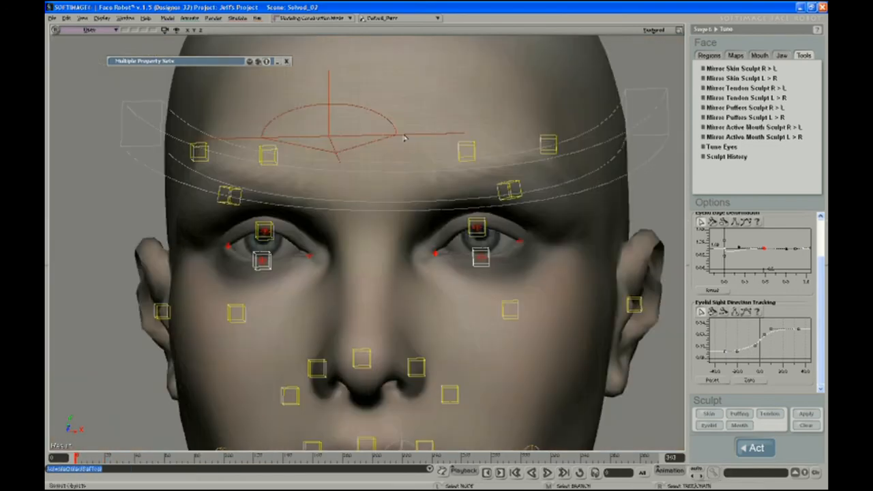
{"action": "left_click", "coordinate": [402, 135]}
{"action": "key", "text": "s"}
{"action": "right_click_drag", "start_coordinate": [380, 159], "coordinate": [384, 176]}
{"action": "key", "text": "v"}
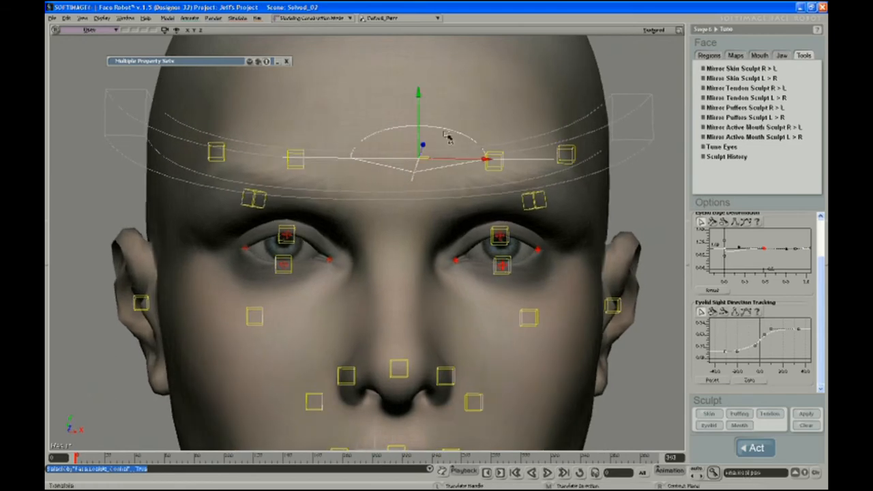
{"action": "left_click_drag", "start_coordinate": [420, 101], "coordinate": [428, 48]}
{"action": "left_click_drag", "start_coordinate": [464, 419], "coordinate": [492, 385]}
{"action": "key", "text": "ctrl+shift+r"}
Display the LEyelidUpper properties down to the Eyelid Sight Direction Tracking curve
{"action": "key", "text": "s"}
{"action": "middle_click_drag", "start_coordinate": [470, 286], "coordinate": [458, 319]}
{"action": "right_click_drag", "start_coordinate": [457, 319], "coordinate": [428, 317]}
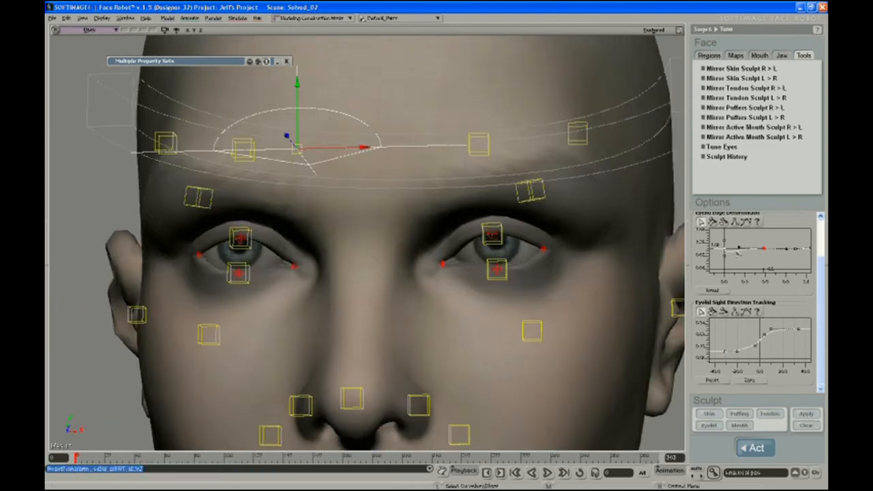
{"action": "scroll", "coordinate": [702, 233], "scroll_direction": "up", "scroll_amount": 2}
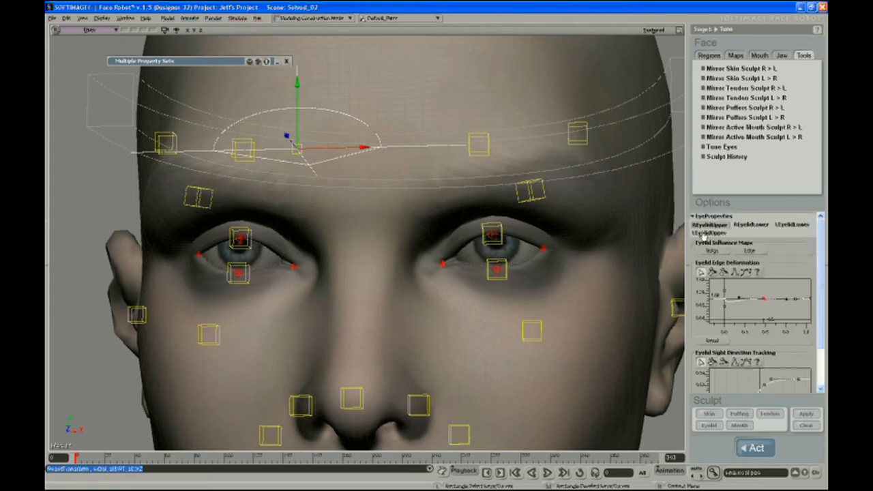
{"action": "left_click_drag", "start_coordinate": [821, 266], "coordinate": [823, 292]}
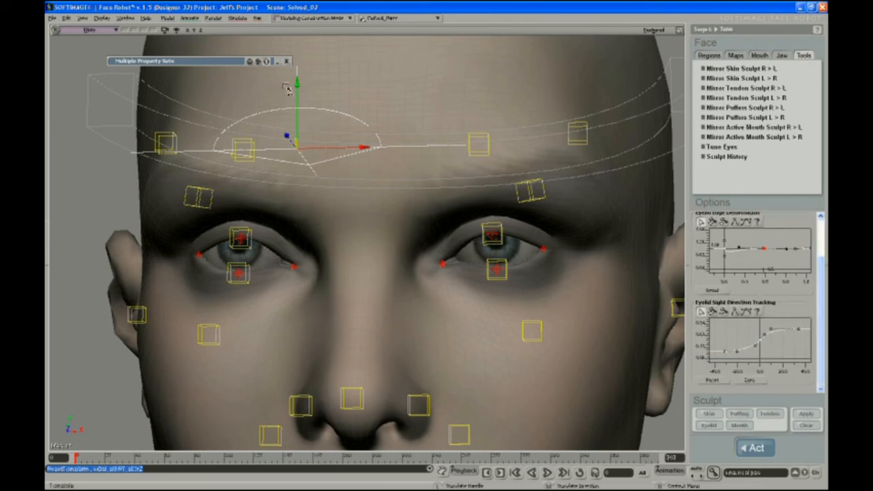
With the look-at control lowered, raise the leftmost key of the left upper eyelid's Sight Direction Tracking curve and level the tangents at 0
{"action": "left_click_drag", "start_coordinate": [298, 90], "coordinate": [317, 456]}
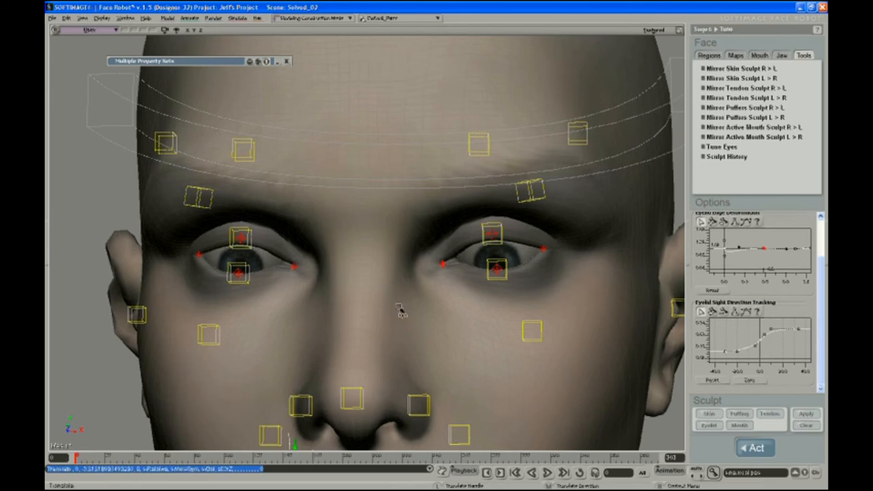
{"action": "key", "text": "s"}
{"action": "middle_click_drag", "start_coordinate": [399, 312], "coordinate": [420, 290]}
{"action": "left_click_drag", "start_coordinate": [419, 290], "coordinate": [391, 226]}
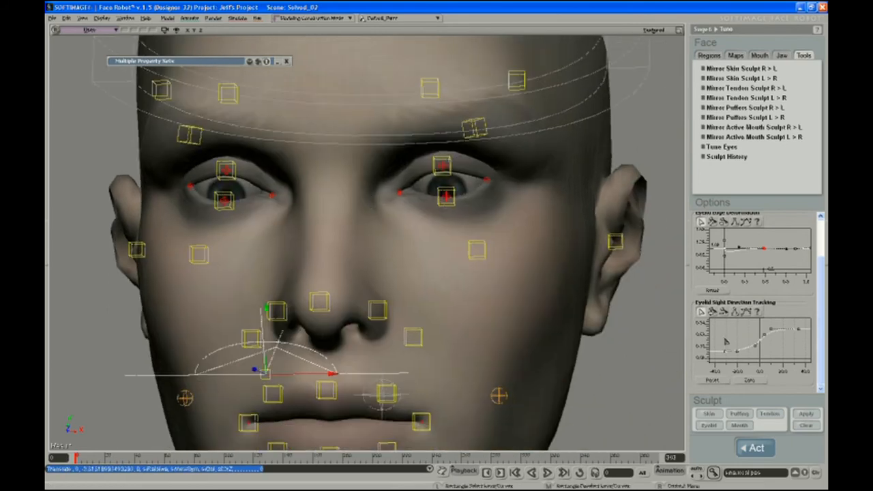
{"action": "left_click_drag", "start_coordinate": [732, 368], "coordinate": [727, 331]}
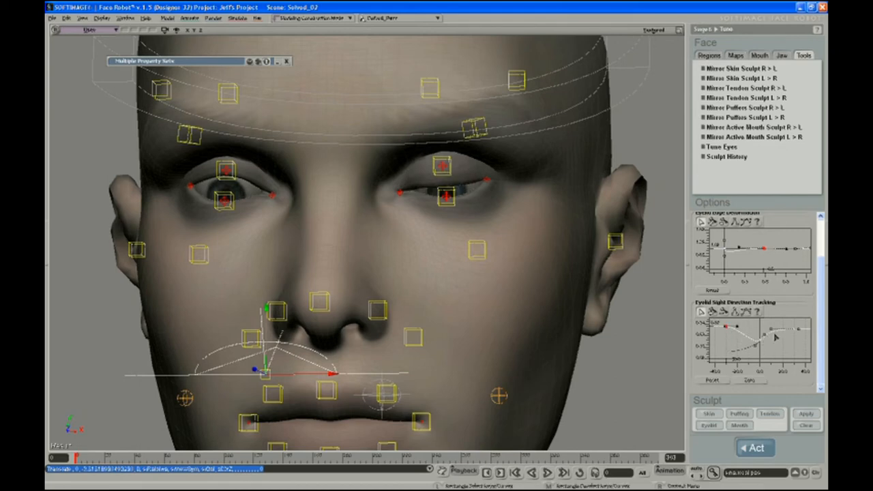
{"action": "left_click_drag", "start_coordinate": [764, 334], "coordinate": [749, 343]}
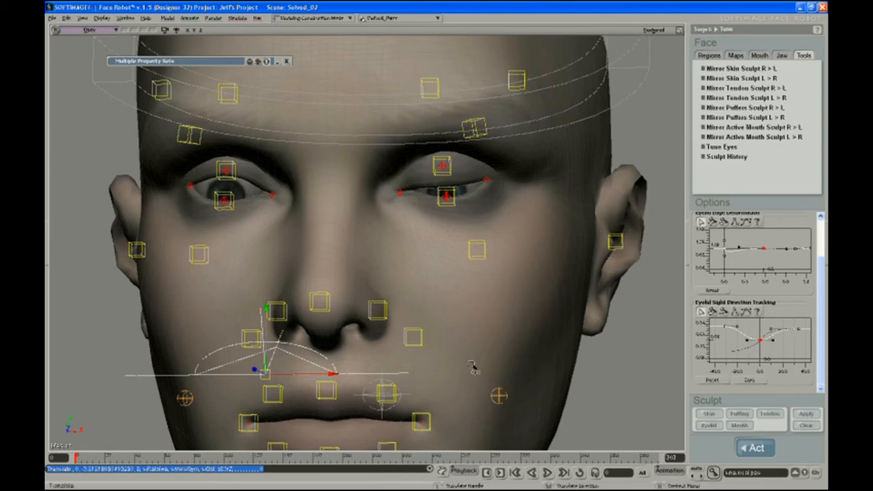
Slightly lower the leftmost key of the left upper eyelid's tracking curve, testing with the look-at control and resetting its position
{"action": "left_click_drag", "start_coordinate": [271, 317], "coordinate": [337, 150]}
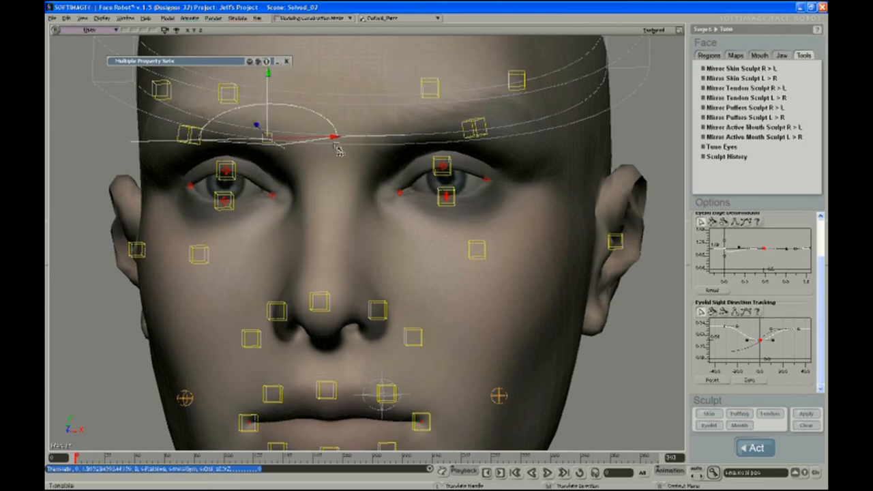
{"action": "key", "text": "s"}
{"action": "middle_click_drag", "start_coordinate": [404, 270], "coordinate": [409, 210]}
{"action": "left_click_drag", "start_coordinate": [409, 210], "coordinate": [440, 279]}
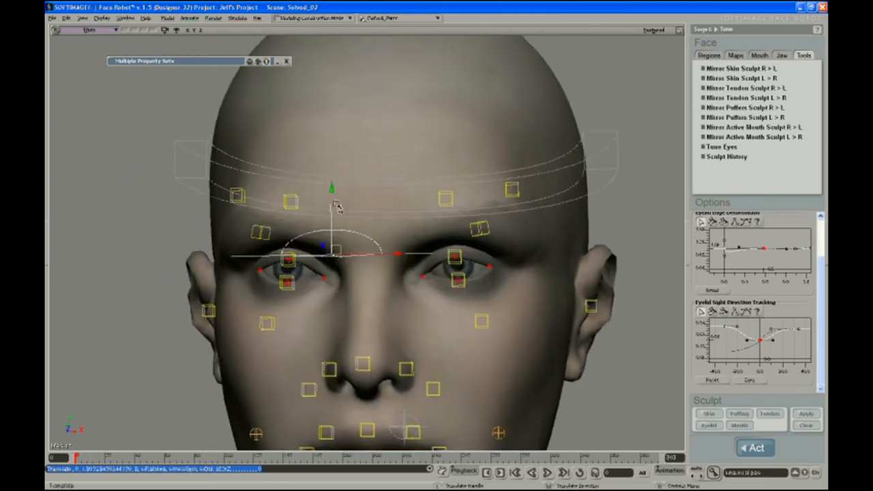
{"action": "left_click_drag", "start_coordinate": [337, 208], "coordinate": [410, 337]}
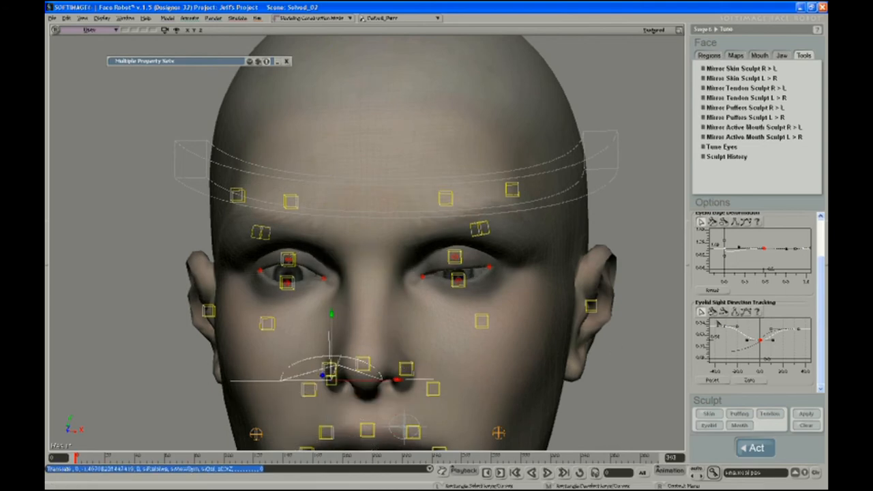
{"action": "left_click", "coordinate": [725, 326]}
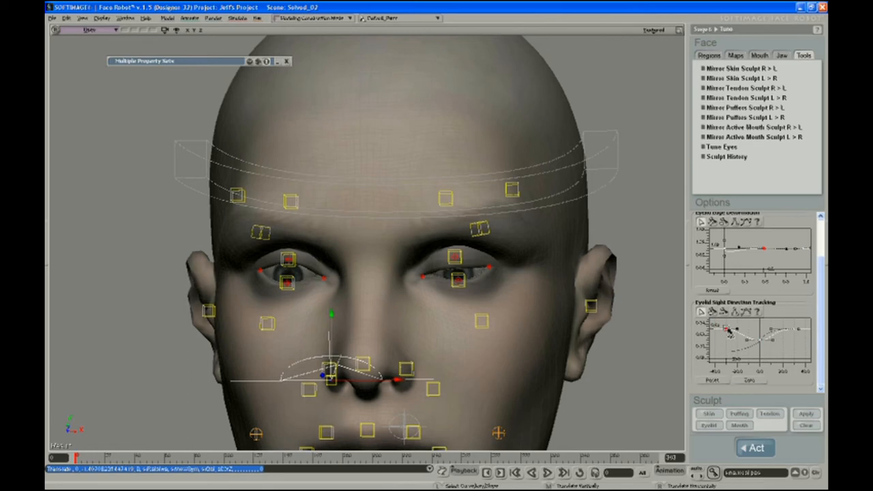
{"action": "mouse_move", "coordinate": [332, 318]}
{"action": "left_mouse_down"}
{"action": "mouse_move", "coordinate": [300, 85]}
{"action": "mouse_move", "coordinate": [321, 195]}
{"action": "mouse_move", "coordinate": [325, 311]}
{"action": "mouse_move", "coordinate": [326, 122]}
{"action": "left_mouse_up"}
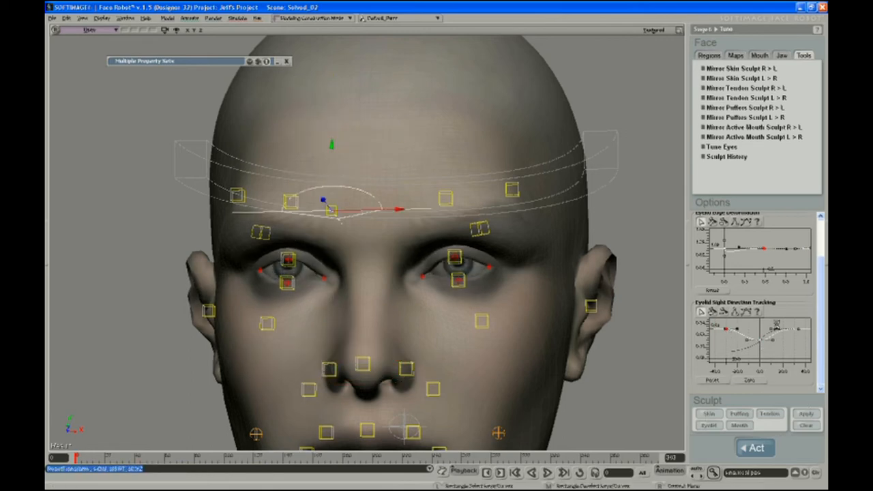
Copy the left upper eyelid's Sight Direction Tracking curve to the REyelidUpper properties
{"action": "key", "text": "space"}
{"action": "mouse_move", "coordinate": [751, 320]}
{"action": "left_mouse_down"}
{"action": "mouse_move", "coordinate": [800, 345]}
{"action": "mouse_move", "coordinate": [718, 353]}
{"action": "left_mouse_up"}
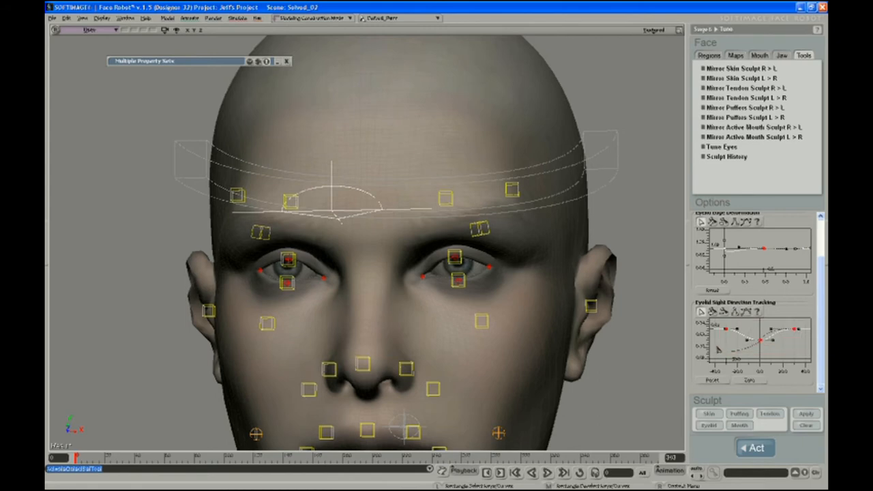
{"action": "scroll", "coordinate": [822, 327], "scroll_direction": "up", "scroll_amount": 3}
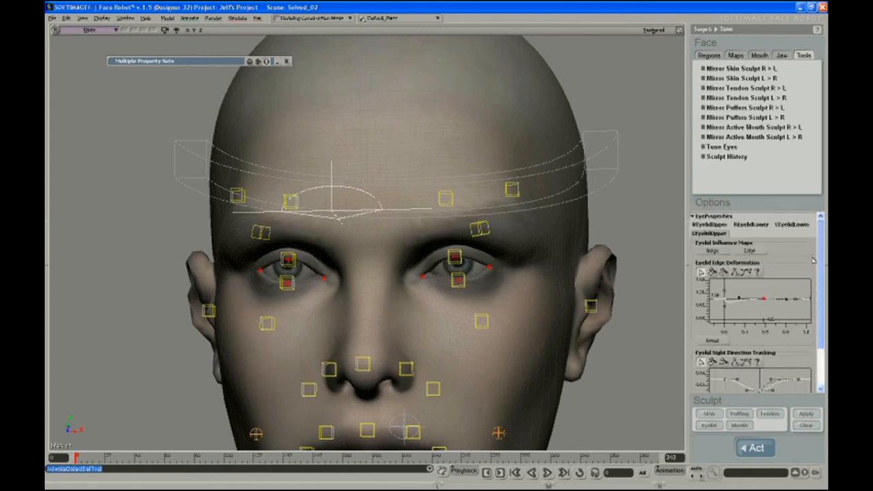
{"action": "left_click", "coordinate": [717, 226]}
{"action": "scroll", "coordinate": [816, 309], "scroll_direction": "down", "scroll_amount": 3}
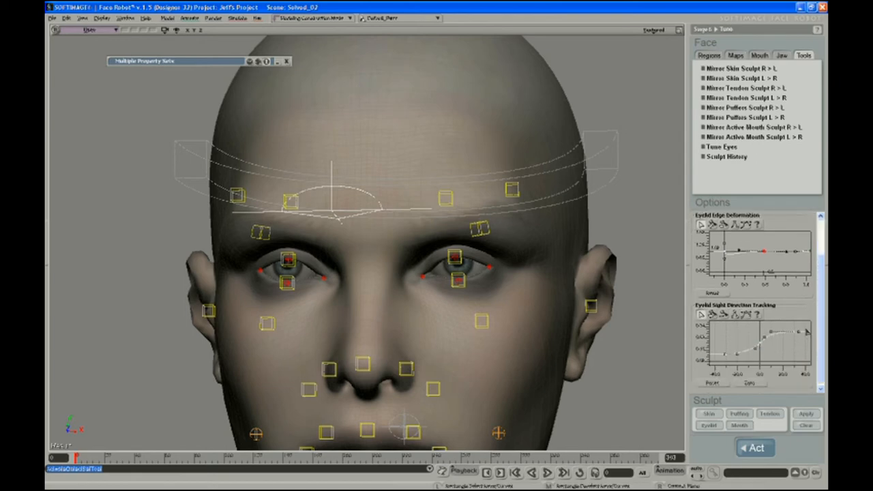
{"action": "left_click", "coordinate": [744, 350]}
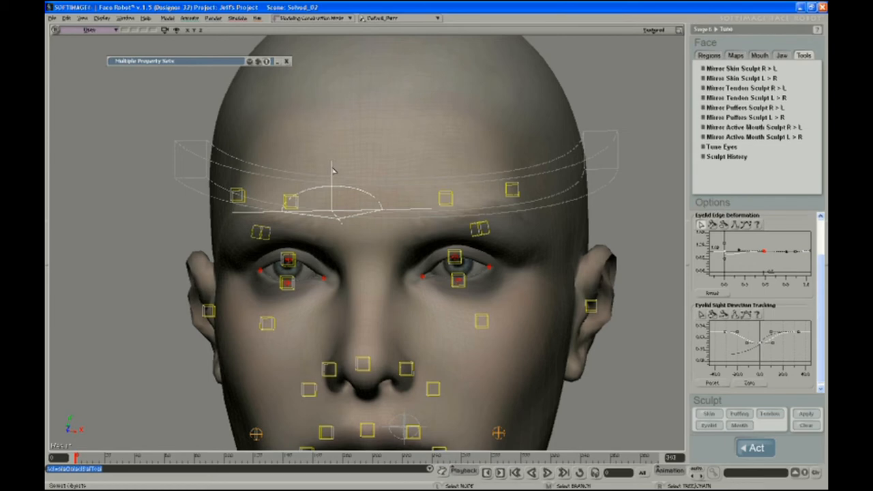
Test both upper lids' tracking by moving the look-at control vertically, leaving the gaze lowered for a close view of the left eye
{"action": "key", "text": "v"}
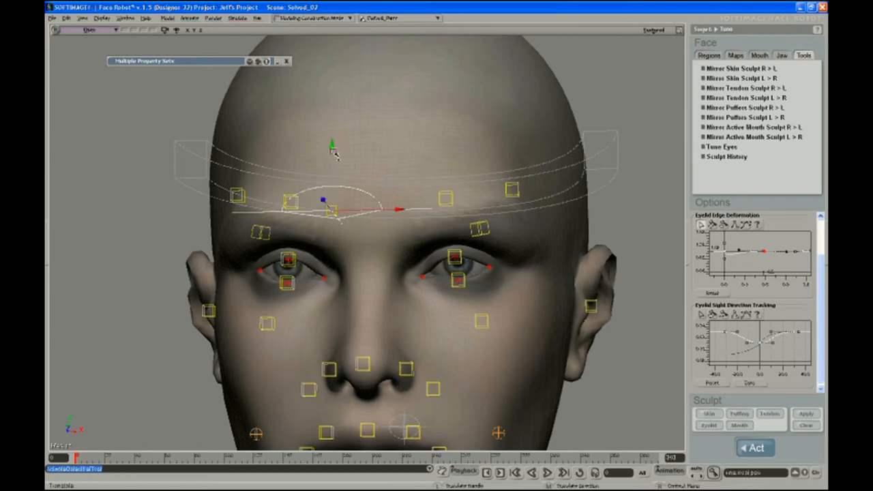
{"action": "left_click_drag", "start_coordinate": [334, 154], "coordinate": [401, 223]}
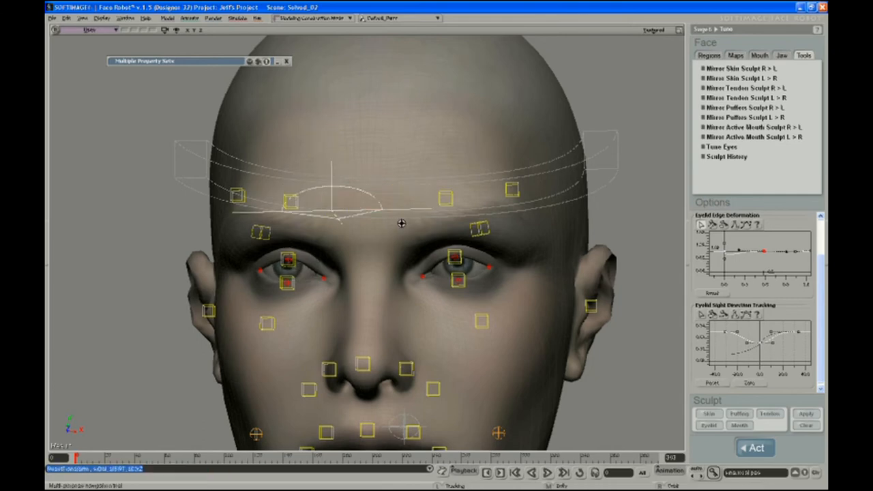
{"action": "middle_click_drag", "start_coordinate": [401, 223], "coordinate": [374, 259]}
{"action": "left_click_drag", "start_coordinate": [374, 260], "coordinate": [383, 225]}
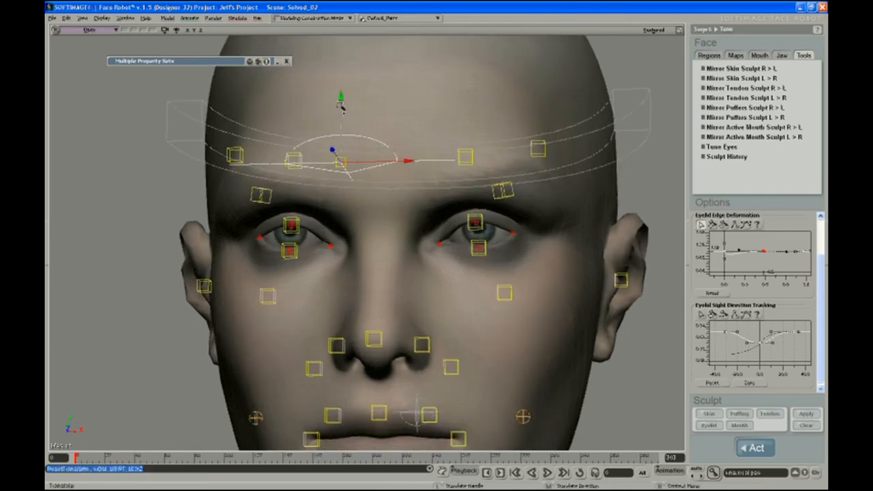
{"action": "left_click_drag", "start_coordinate": [341, 105], "coordinate": [341, 361]}
{"action": "middle_click_drag", "start_coordinate": [423, 255], "coordinate": [384, 296]}
{"action": "left_click_drag", "start_coordinate": [384, 296], "coordinate": [341, 296]}
{"action": "middle_click_drag", "start_coordinate": [341, 296], "coordinate": [325, 302]}
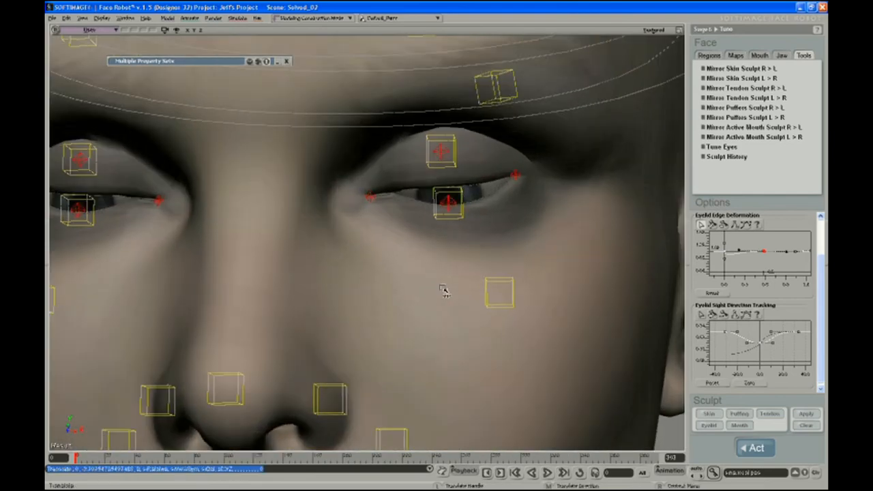
On the LEyelidLower Sight Direction Tracking curve, raise the leftmost key partway and soften the tangent slope at the 0 key
{"action": "scroll", "coordinate": [820, 275], "scroll_direction": "up", "scroll_amount": 2}
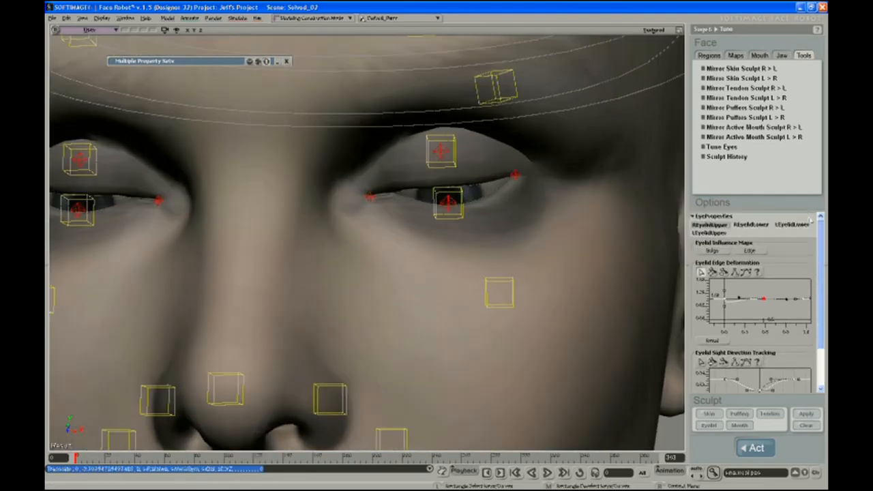
{"action": "left_click", "coordinate": [787, 225]}
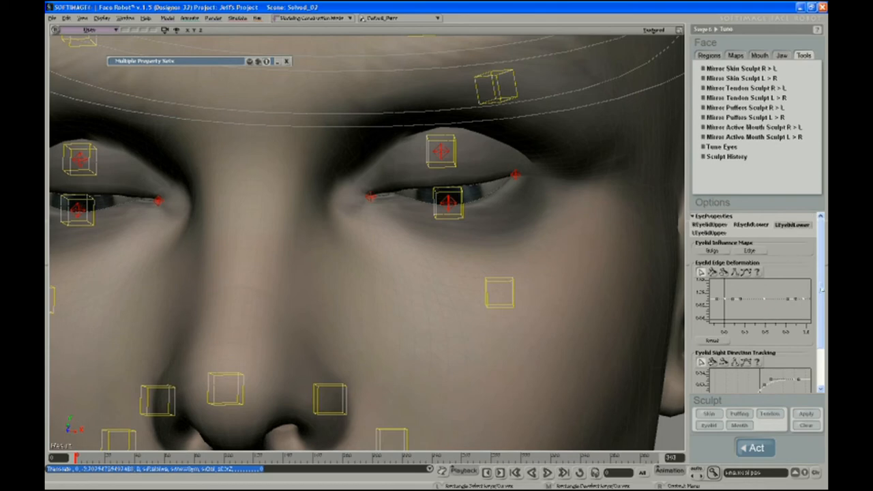
{"action": "scroll", "coordinate": [821, 289], "scroll_direction": "down", "scroll_amount": 2}
{"action": "left_click_drag", "start_coordinate": [728, 356], "coordinate": [726, 328]}
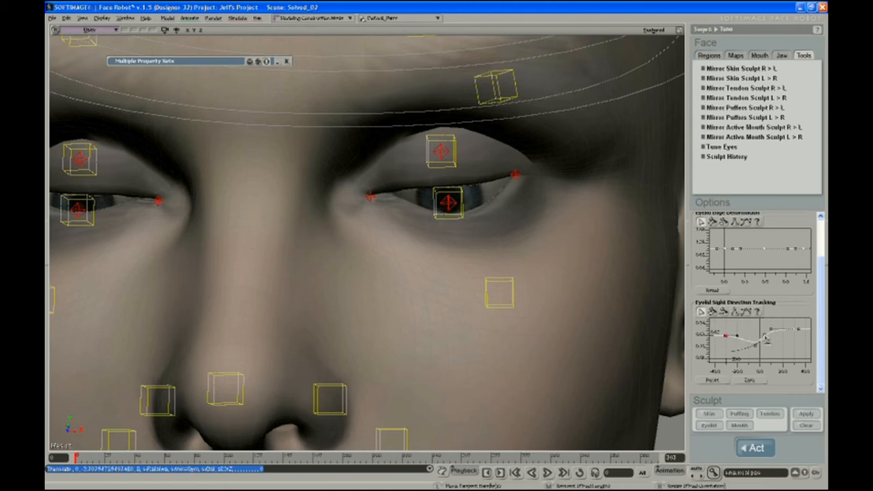
{"action": "left_click_drag", "start_coordinate": [763, 334], "coordinate": [768, 339]}
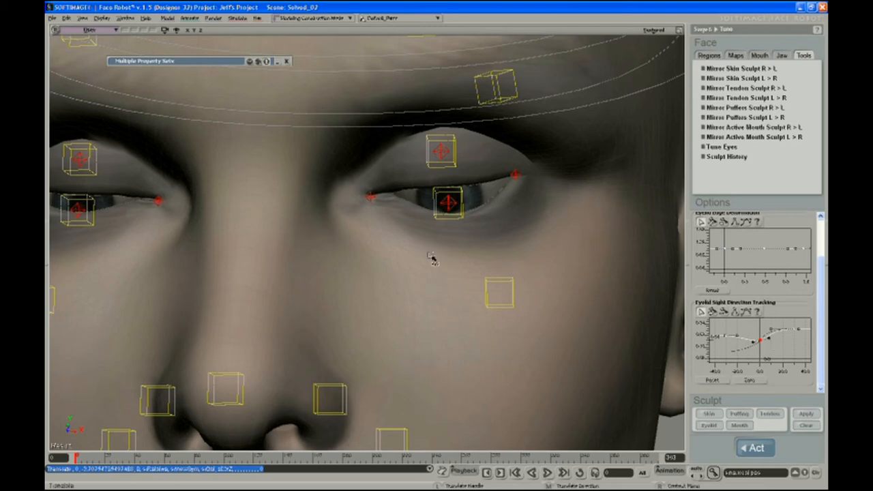
Raise the look-at control to the forehead to check how the left lower eyelid follows an upward gaze
{"action": "key", "text": "s"}
{"action": "middle_click_drag", "start_coordinate": [421, 271], "coordinate": [407, 214]}
{"action": "key", "text": "space"}
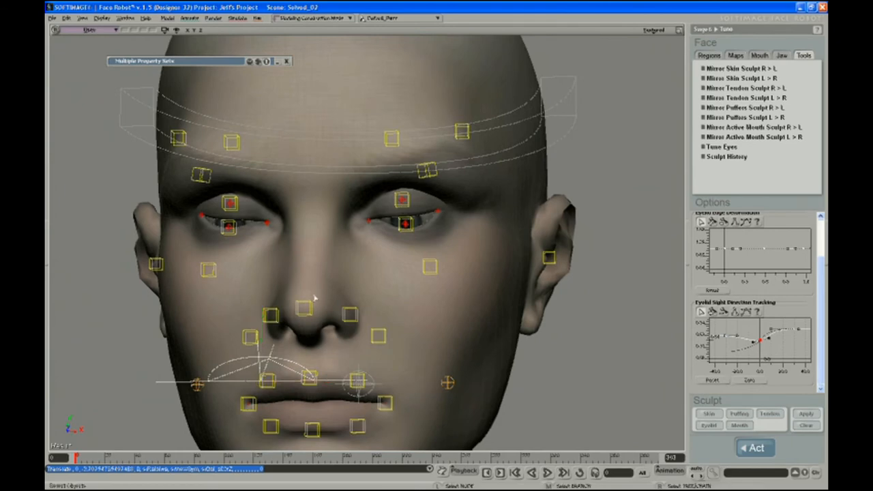
{"action": "key", "text": "v"}
{"action": "left_click_drag", "start_coordinate": [264, 326], "coordinate": [293, 27]}
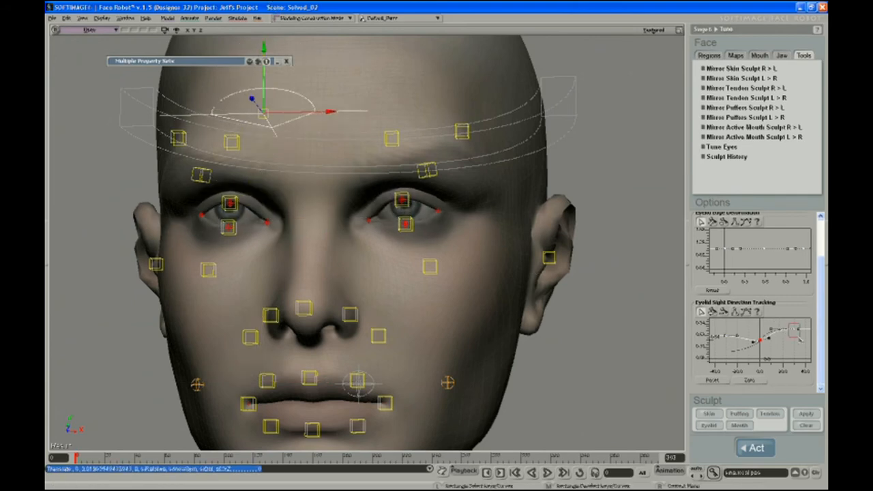
On the LEyelidLower Sight Direction Tracking curve, lower the rightmost key and flatten the tangent on the right side of the 0 key
{"action": "left_click_drag", "start_coordinate": [798, 334], "coordinate": [799, 335]}
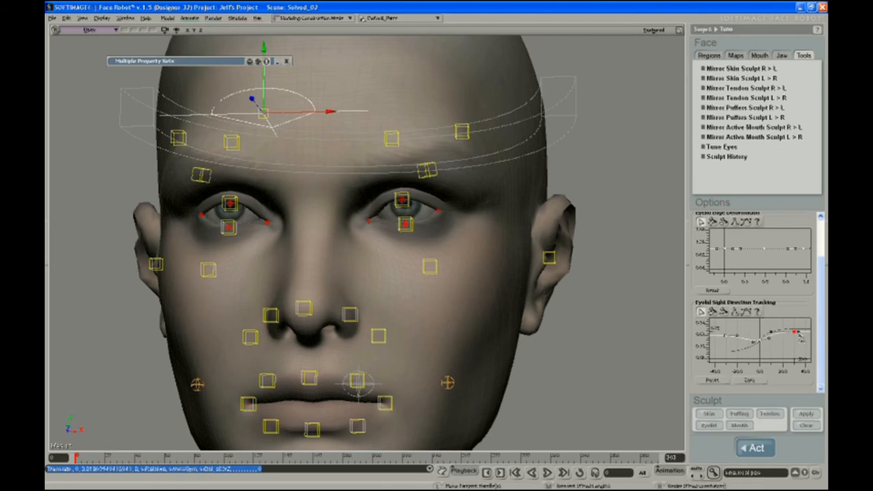
{"action": "left_click_drag", "start_coordinate": [799, 341], "coordinate": [798, 339]}
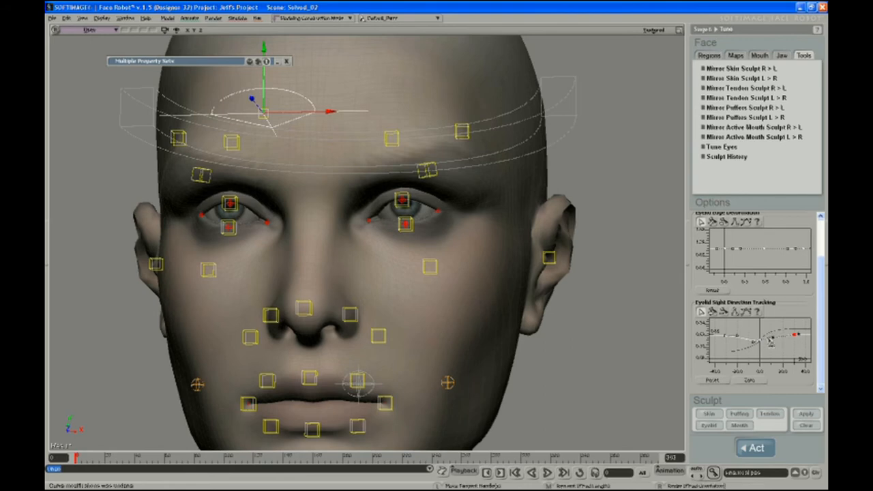
{"action": "left_click", "coordinate": [770, 342]}
Copy the left lower eyelid's Sight Direction Tracking curve to the REyelidLower properties
{"action": "left_click_drag", "start_coordinate": [719, 327], "coordinate": [796, 348]}
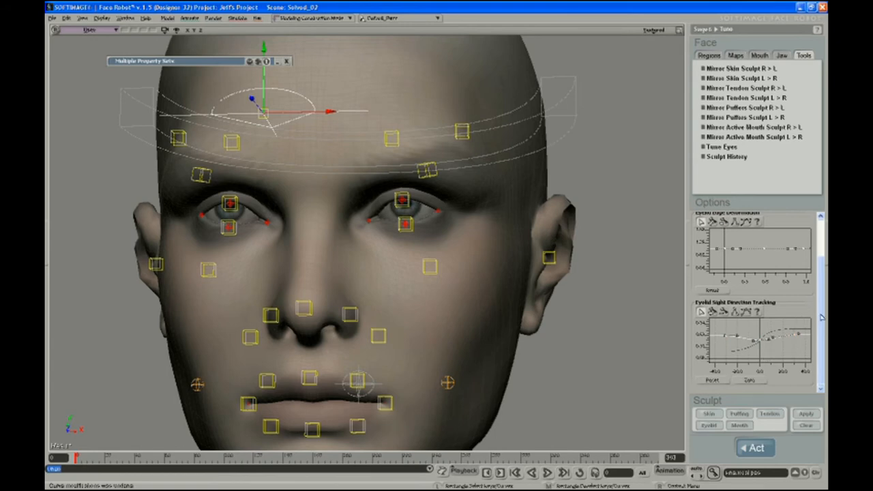
{"action": "left_click_drag", "start_coordinate": [821, 317], "coordinate": [821, 278]}
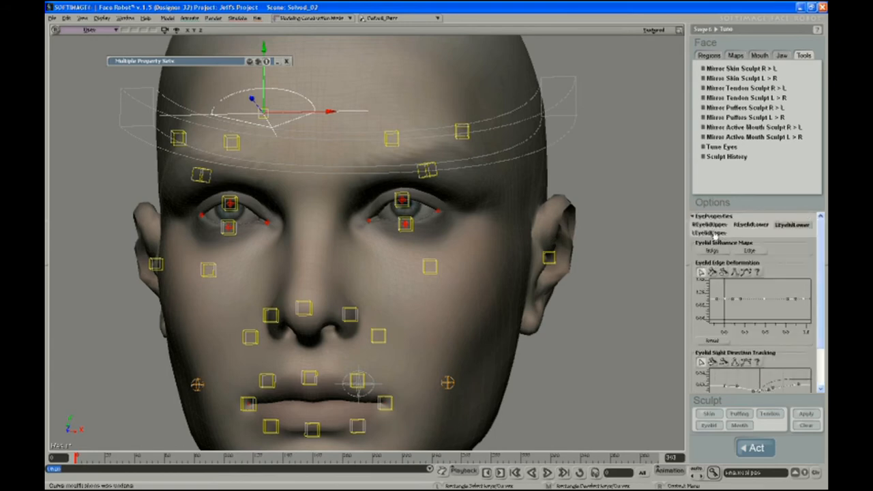
{"action": "left_click", "coordinate": [746, 228]}
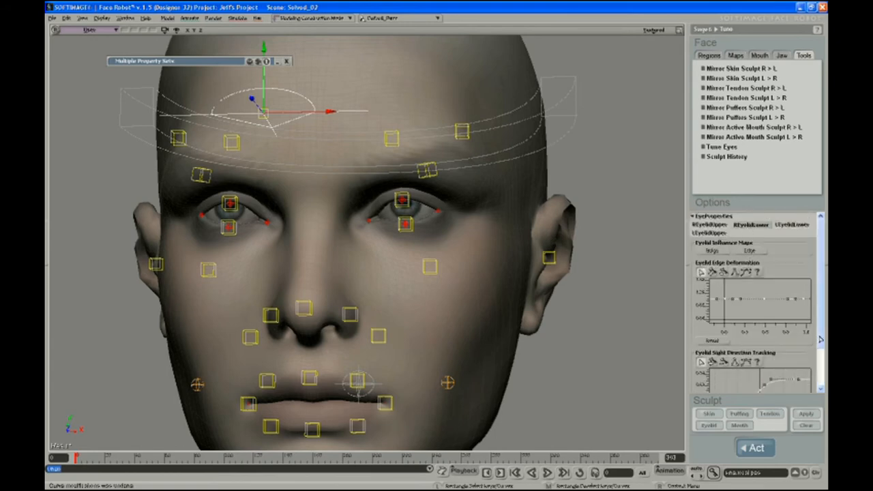
{"action": "scroll", "coordinate": [820, 339], "scroll_direction": "down", "scroll_amount": 2}
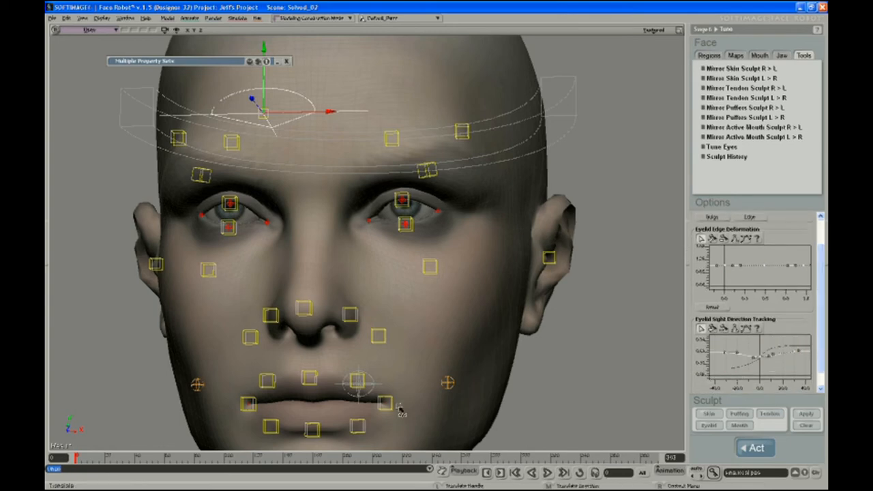
Test both lower lids' tracking by moving the look-at control vertically, and reset its transform
{"action": "left_click_drag", "start_coordinate": [263, 111], "coordinate": [298, 308]}
{"action": "key", "text": "ctrl+shift+r"}
{"action": "key", "text": "s"}
{"action": "middle_click_drag", "start_coordinate": [395, 378], "coordinate": [376, 275]}
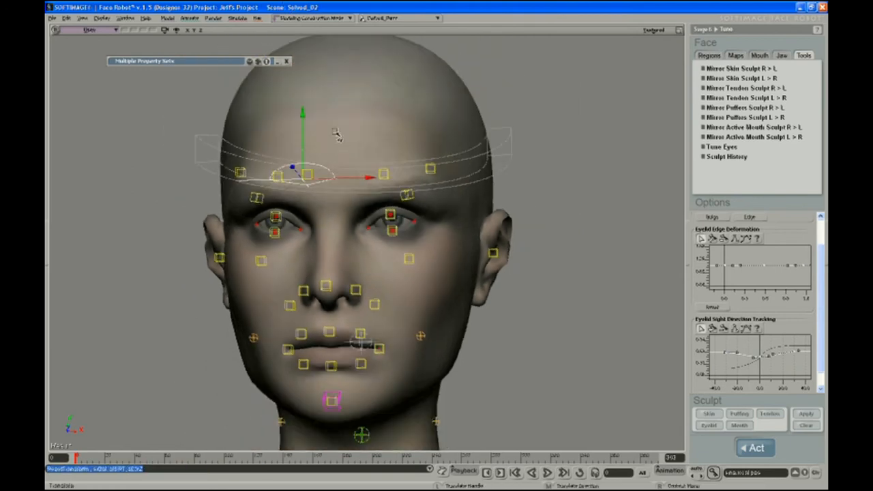
{"action": "left_click_drag", "start_coordinate": [333, 154], "coordinate": [318, 164]}
{"action": "key", "text": "ctrl+shift+r"}
In a close view of both eyes, check the lids by sweeping the look-at control down and sideways, and reset it
{"action": "key", "text": "s"}
{"action": "middle_click_drag", "start_coordinate": [432, 300], "coordinate": [275, 212]}
{"action": "left_click_drag", "start_coordinate": [274, 212], "coordinate": [335, 280]}
{"action": "middle_click_drag", "start_coordinate": [396, 327], "coordinate": [337, 311]}
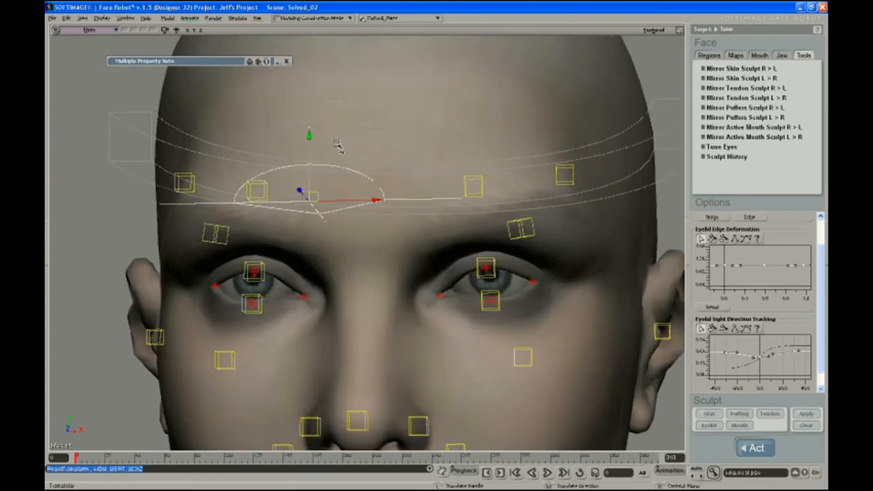
{"action": "left_click_drag", "start_coordinate": [336, 190], "coordinate": [321, 450]}
{"action": "left_click_drag", "start_coordinate": [477, 477], "coordinate": [453, 203]}
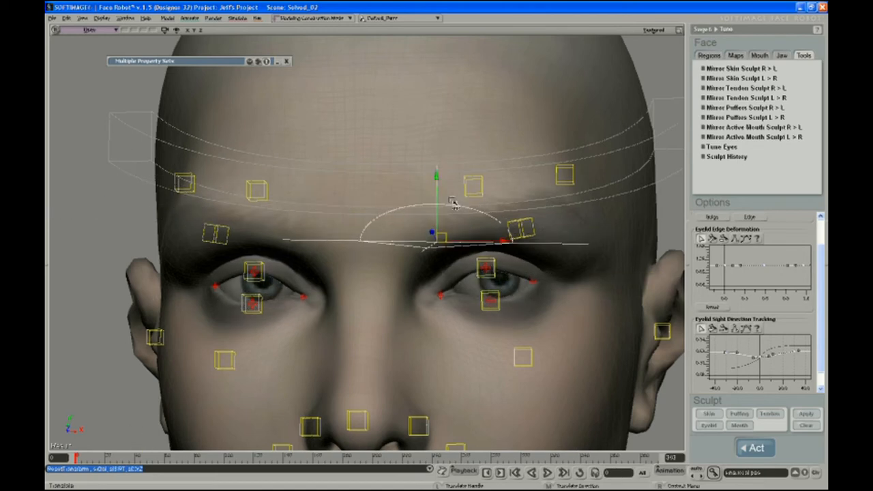
{"action": "key", "text": "ctrl+shift+r"}
Select the right eyeball and frame it in a close side view
{"action": "key", "text": "space"}
{"action": "left_click", "coordinate": [270, 299]}
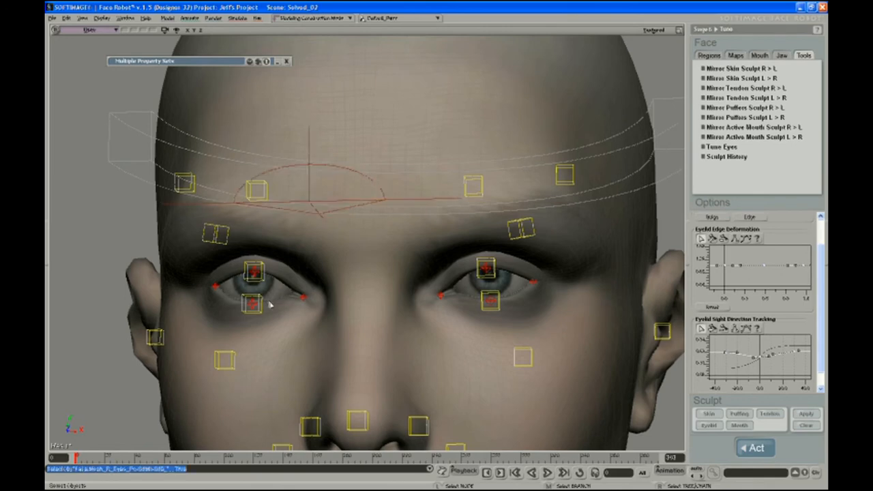
{"action": "key", "text": "f"}
{"action": "key", "text": "s"}
{"action": "right_click_drag", "start_coordinate": [304, 266], "coordinate": [482, 205]}
{"action": "left_click", "coordinate": [655, 30]}
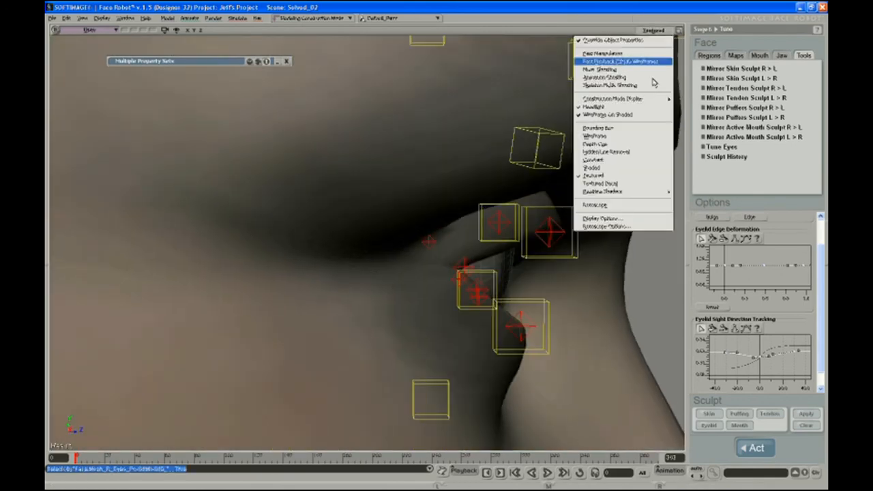
{"action": "left_click", "coordinate": [647, 139]}
{"action": "key", "text": "s"}
{"action": "middle_click_drag", "start_coordinate": [615, 172], "coordinate": [531, 181]}
{"action": "right_click_drag", "start_coordinate": [532, 182], "coordinate": [529, 198]}
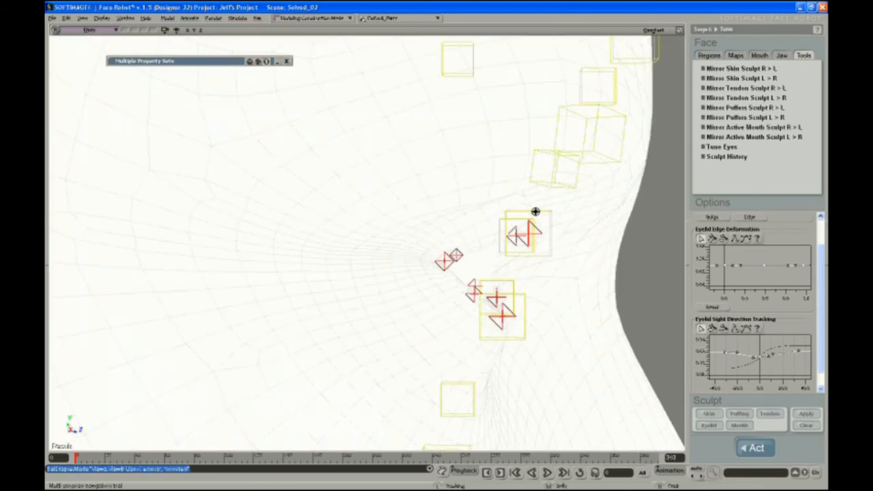
{"action": "left_click", "coordinate": [654, 31]}
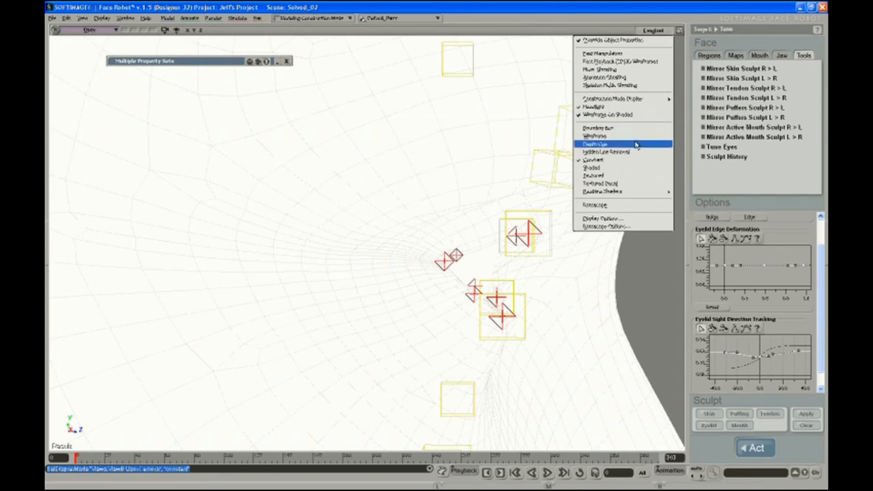
{"action": "left_click", "coordinate": [639, 176]}
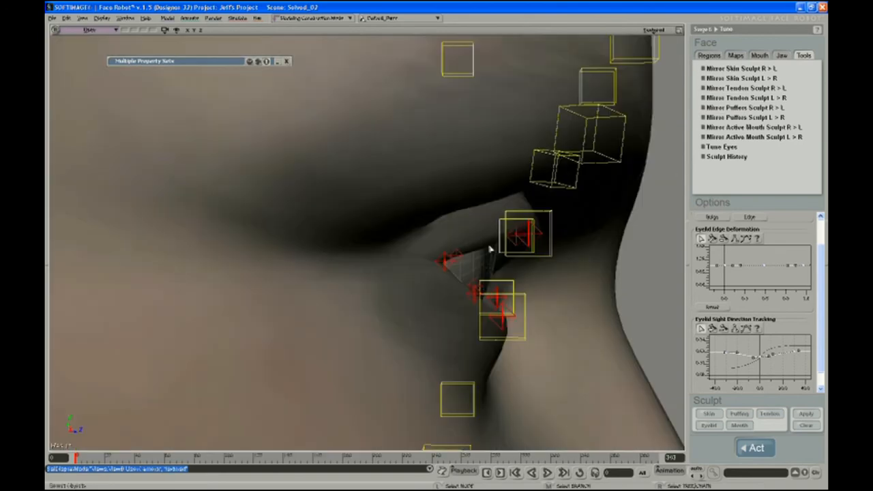
Add the left eyeball to the selection from a front view showing both eyes
{"action": "key", "text": "s"}
{"action": "middle_click_drag", "start_coordinate": [503, 240], "coordinate": [530, 204]}
{"action": "right_click_drag", "start_coordinate": [531, 232], "coordinate": [478, 235]}
{"action": "middle_click_drag", "start_coordinate": [477, 236], "coordinate": [518, 189]}
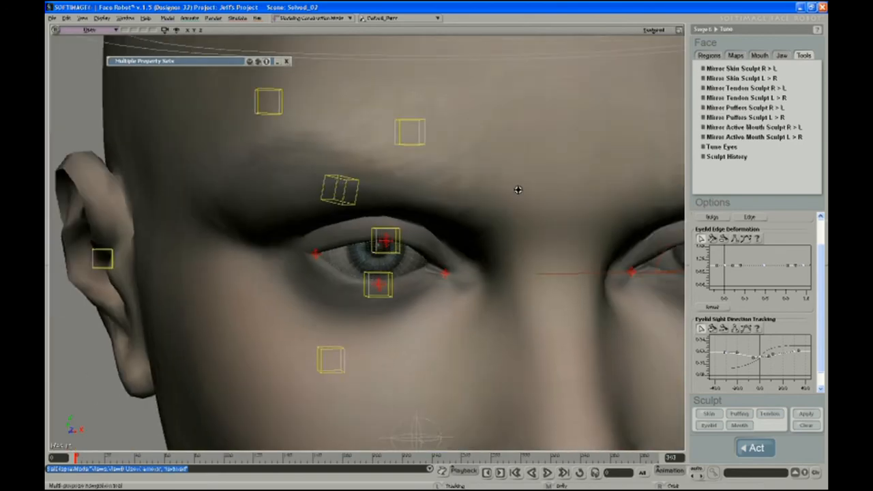
{"action": "left_click_drag", "start_coordinate": [518, 189], "coordinate": [457, 170]}
{"action": "key", "text": "space"}
{"action": "left_click", "coordinate": [522, 240], "text": "shift"}
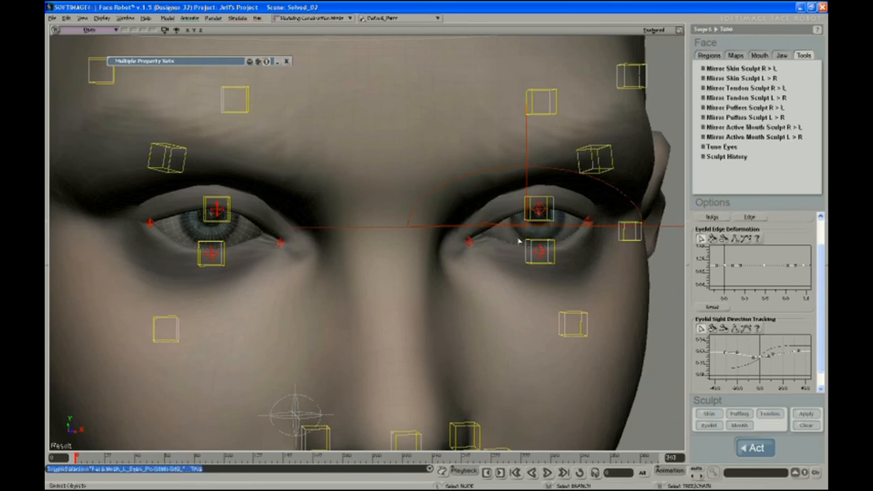
Examine both eyeball meshes in wireframe display, closing in on the left eye, and return to textured display
{"action": "middle_click", "coordinate": [651, 32]}
{"action": "middle_click", "coordinate": [651, 31]}
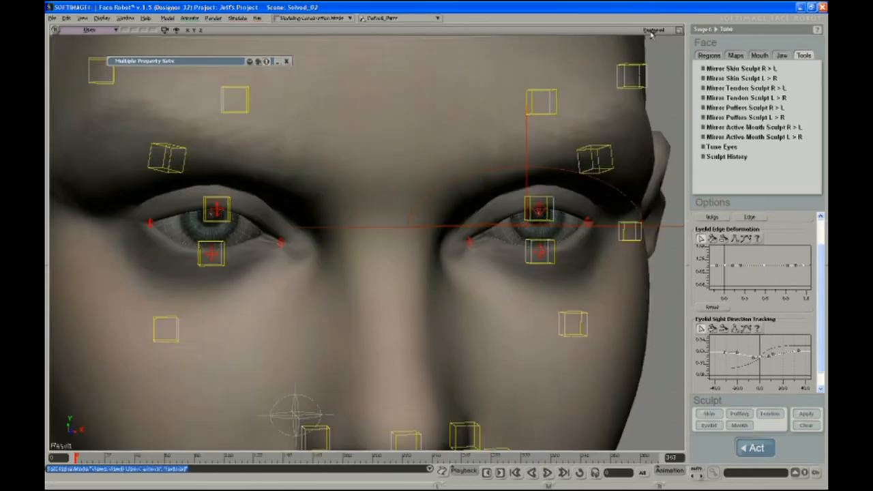
{"action": "left_click", "coordinate": [651, 32]}
{"action": "left_click", "coordinate": [648, 136]}
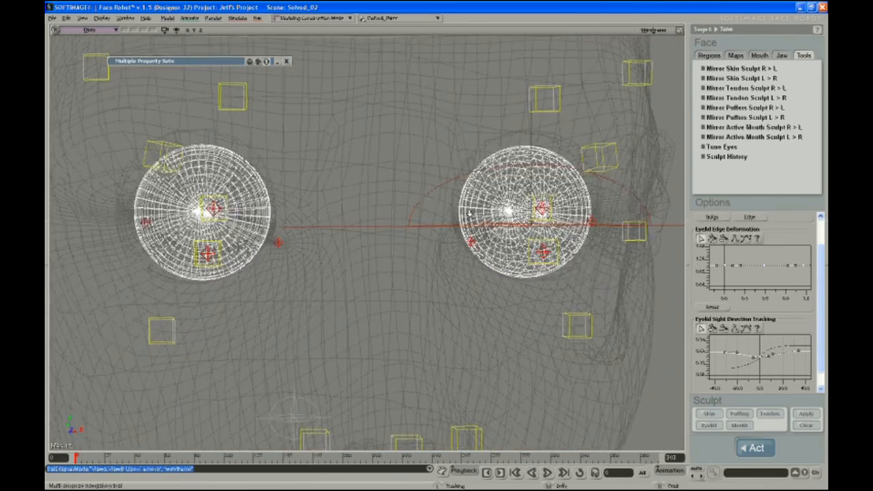
{"action": "right_click_drag", "start_coordinate": [463, 218], "coordinate": [468, 218]}
{"action": "middle_click_drag", "start_coordinate": [477, 205], "coordinate": [460, 234]}
{"action": "left_click_drag", "start_coordinate": [459, 234], "coordinate": [409, 240]}
{"action": "middle_click_drag", "start_coordinate": [409, 240], "coordinate": [374, 275]}
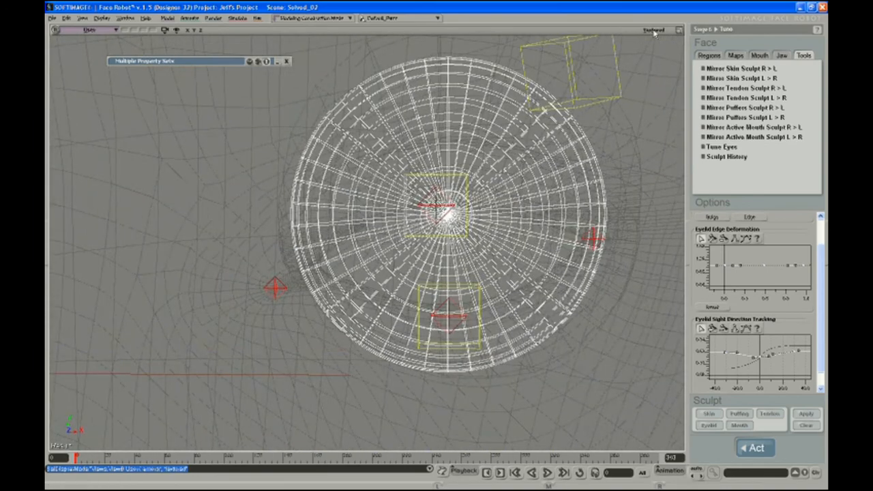
{"action": "key", "text": "t"}
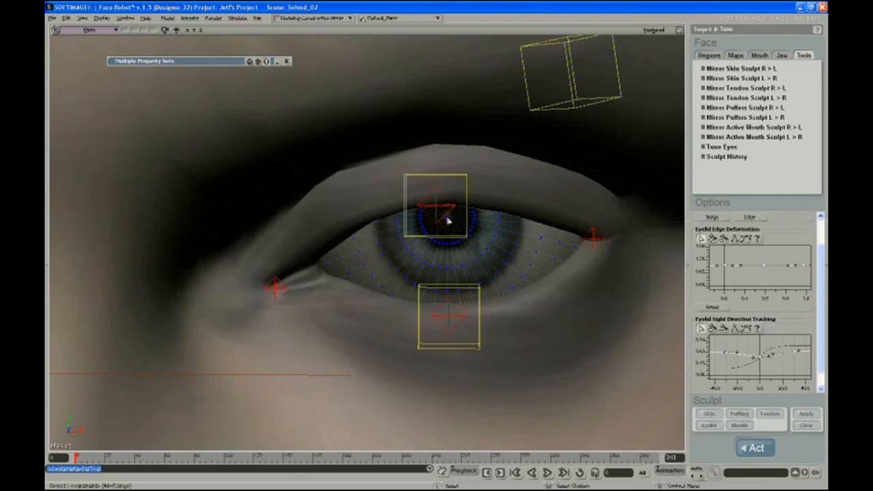
{"action": "left_click", "coordinate": [447, 220]}
{"action": "key", "text": "s"}
{"action": "middle_click_drag", "start_coordinate": [432, 233], "coordinate": [451, 203]}
{"action": "left_click_drag", "start_coordinate": [451, 203], "coordinate": [569, 215]}
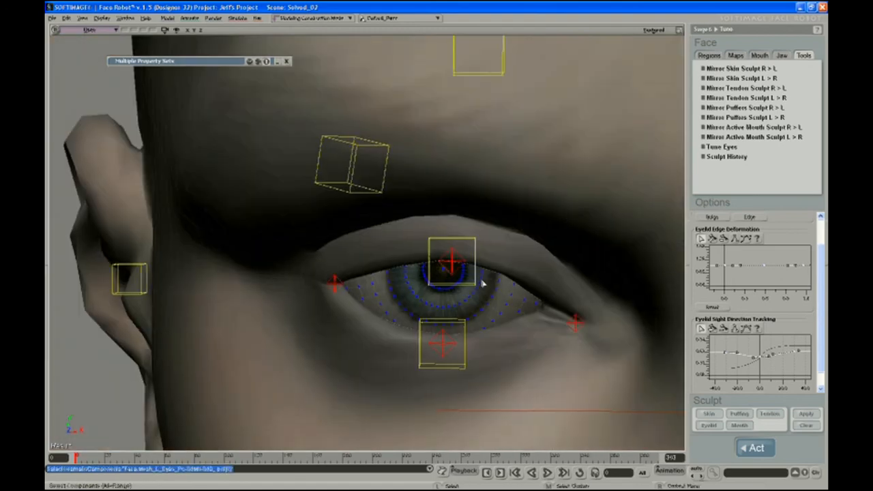
{"action": "left_click", "coordinate": [446, 267]}
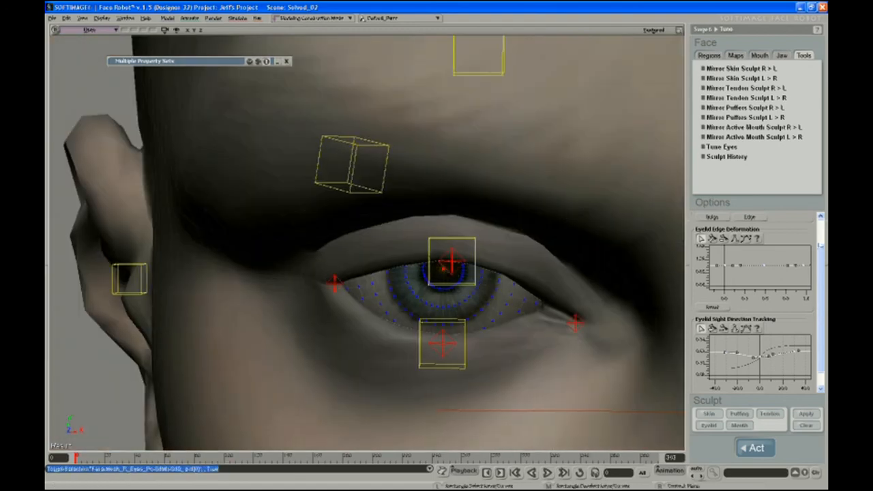
Turn on proportional editing and select the point at the centre of each eyeball's pupil
{"action": "left_click", "coordinate": [827, 249]}
{"action": "left_click", "coordinate": [795, 302]}
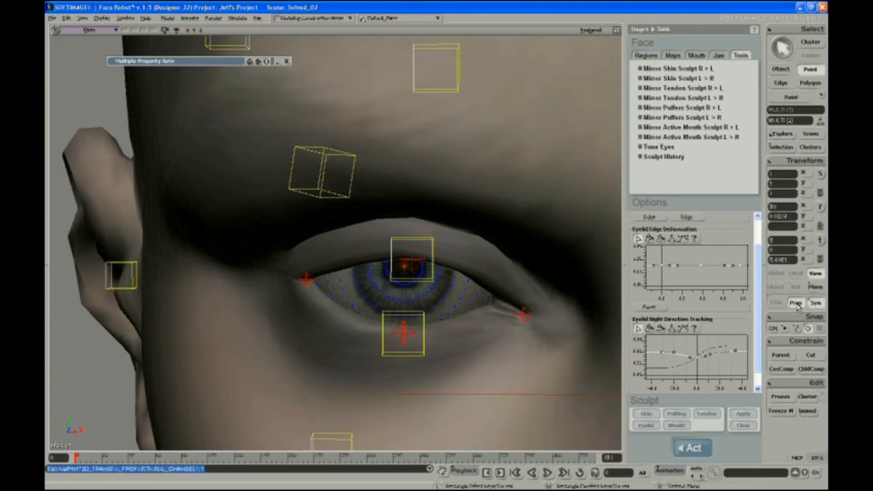
{"action": "left_click", "coordinate": [415, 240]}
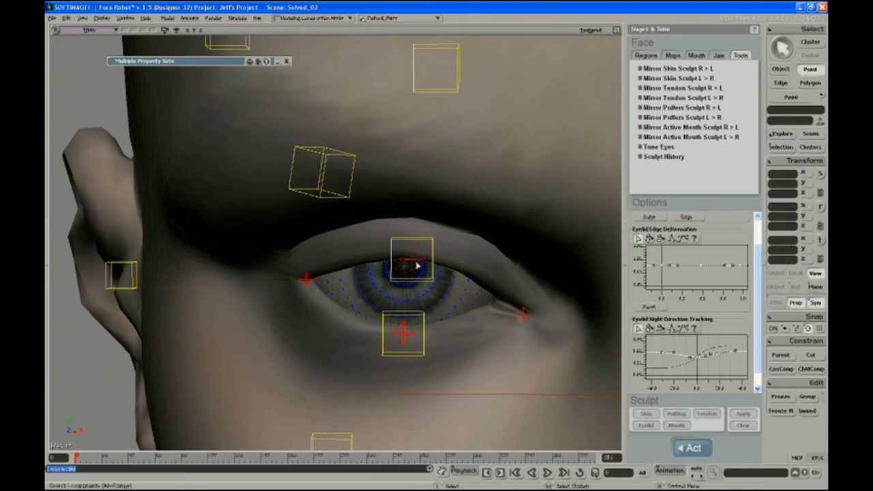
{"action": "key", "text": "t"}
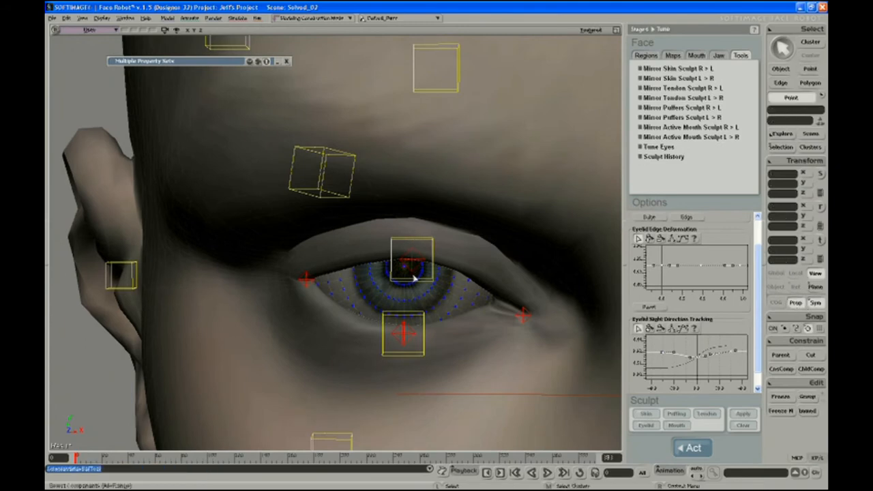
{"action": "left_click", "coordinate": [404, 269]}
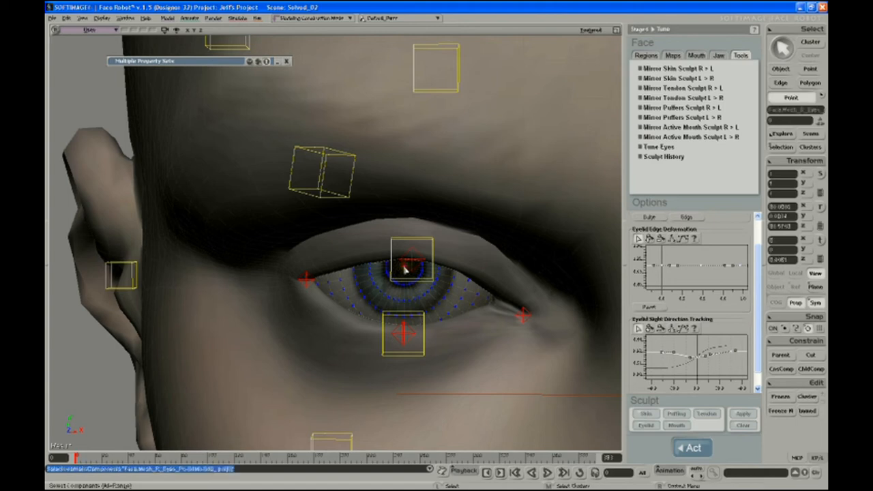
{"action": "key", "text": "s"}
{"action": "right_click_drag", "start_coordinate": [450, 275], "coordinate": [255, 244]}
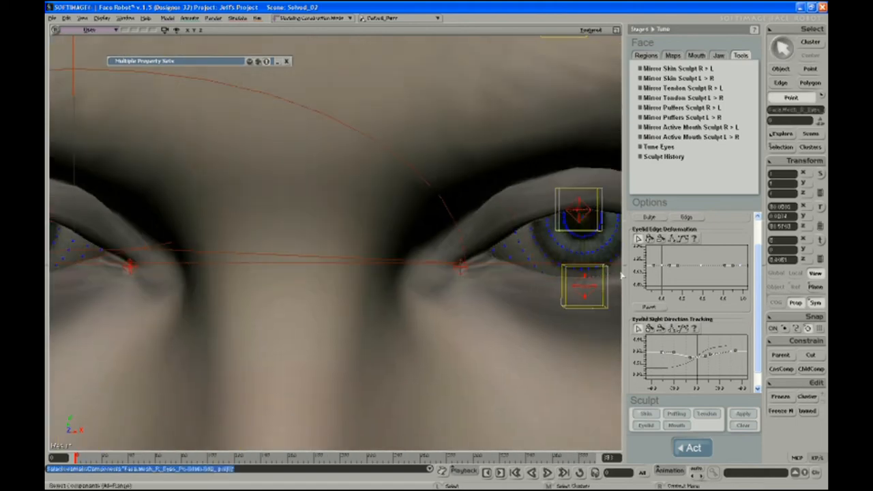
{"action": "left_click", "coordinate": [583, 220], "text": "ctrl"}
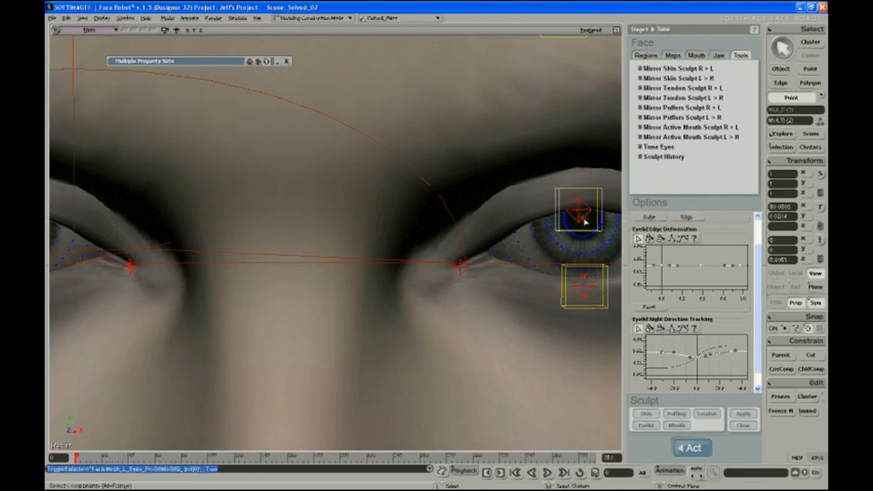
Pull both pupil centre points slightly forward along the depth axis with proportional falloff to bulge the corneas, and return to object selection
{"action": "key", "text": "v"}
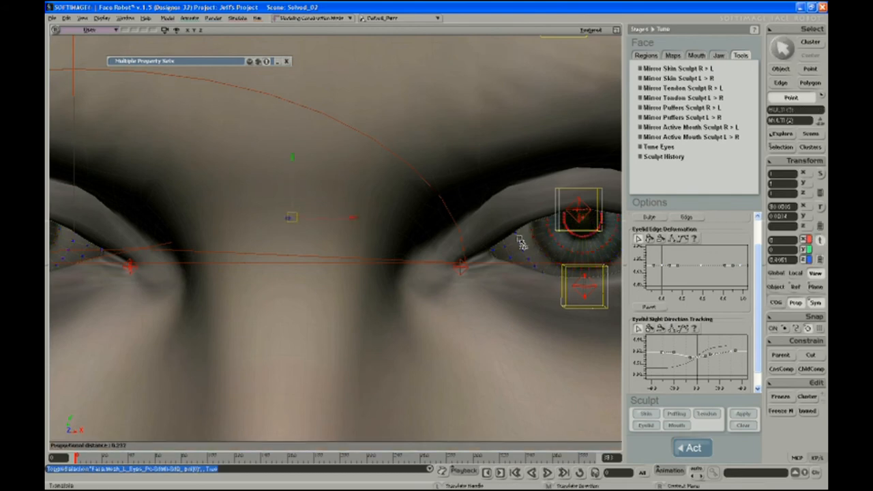
{"action": "right_click_drag", "start_coordinate": [424, 241], "coordinate": [450, 221]}
{"action": "left_click_drag", "start_coordinate": [463, 217], "coordinate": [461, 223]}
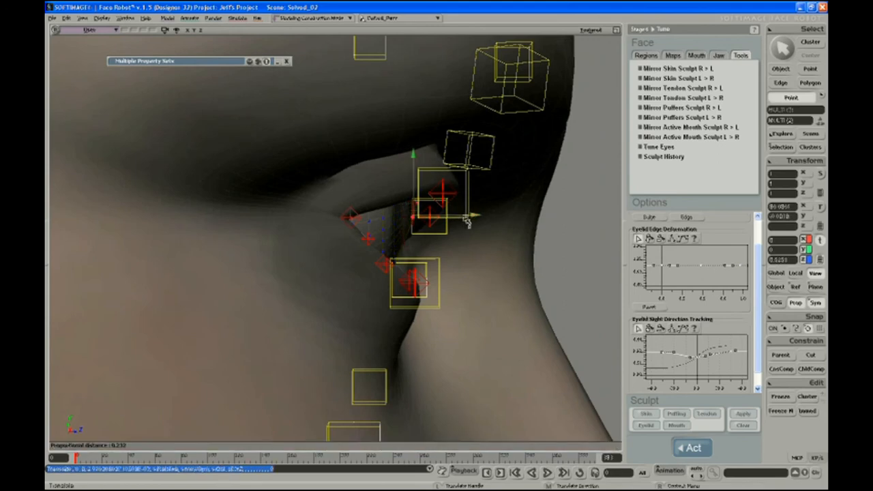
{"action": "mouse_move", "coordinate": [468, 220]}
{"action": "left_mouse_down"}
{"action": "mouse_move", "coordinate": [492, 221]}
{"action": "mouse_move", "coordinate": [456, 227]}
{"action": "left_mouse_up"}
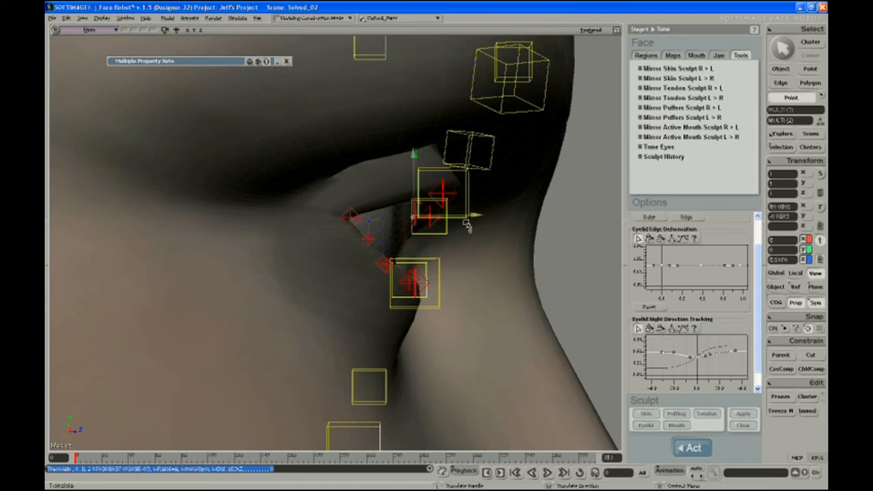
{"action": "key", "text": "s"}
{"action": "middle_click_drag", "start_coordinate": [469, 222], "coordinate": [495, 133]}
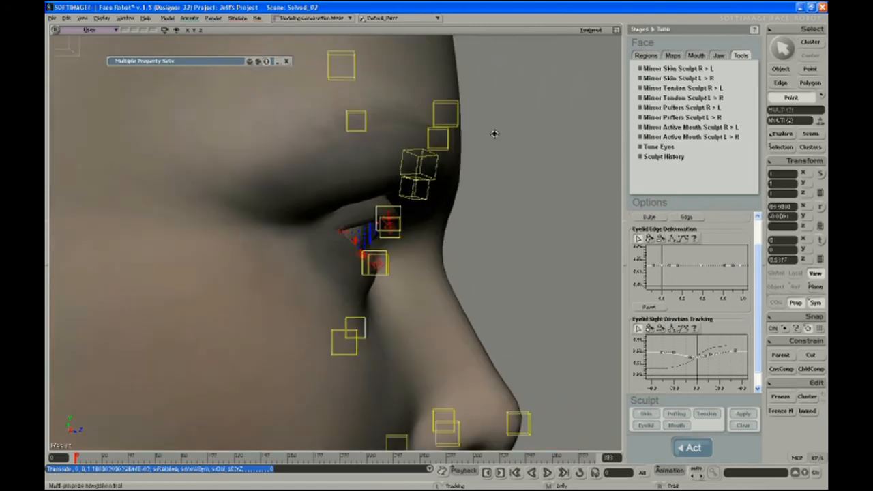
{"action": "right_click_drag", "start_coordinate": [495, 133], "coordinate": [478, 170]}
{"action": "middle_click_drag", "start_coordinate": [478, 171], "coordinate": [511, 232]}
{"action": "key", "text": "space"}
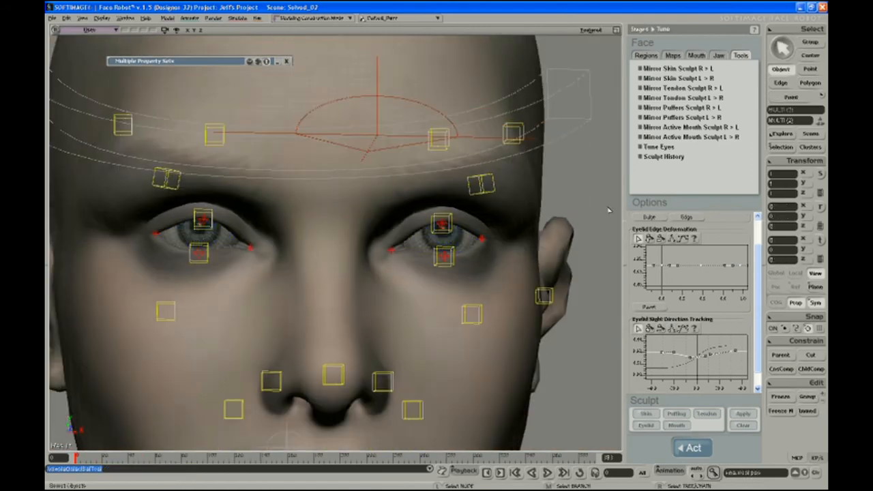
{"action": "left_click", "coordinate": [609, 208]}
Check how the bulged eyes and lids follow the gaze by moving the look-at control around, and undo the move
{"action": "key", "text": "s"}
{"action": "middle_click_drag", "start_coordinate": [468, 195], "coordinate": [477, 129]}
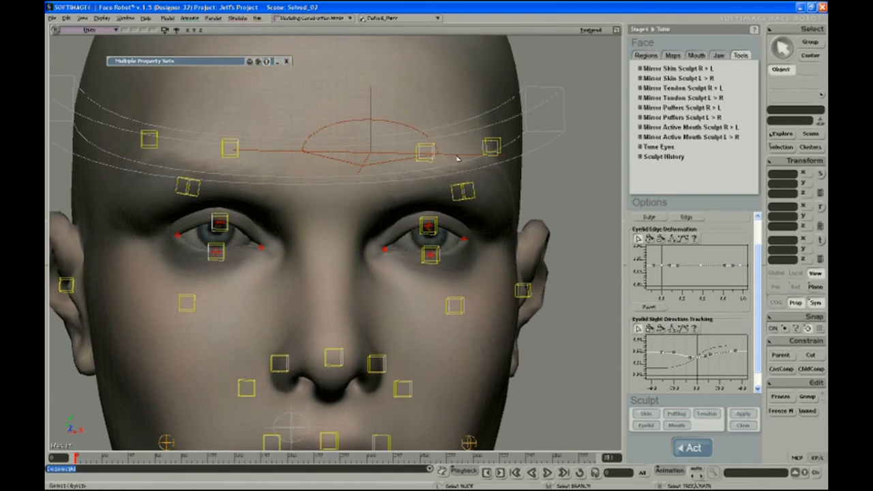
{"action": "left_click", "coordinate": [458, 157]}
{"action": "key", "text": "s"}
{"action": "middle_click_drag", "start_coordinate": [457, 157], "coordinate": [441, 189]}
{"action": "key", "text": "v"}
{"action": "left_click_drag", "start_coordinate": [422, 87], "coordinate": [152, 267]}
{"action": "key", "text": "ctrl+z"}
Select both upper eyelid controls and lower them together until the eyes are closed
{"action": "key", "text": "space"}
{"action": "left_click", "coordinate": [437, 227]}
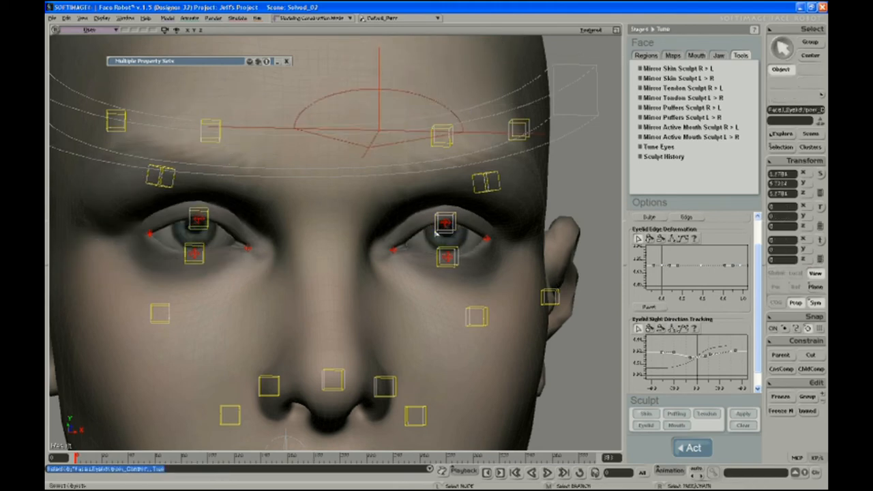
{"action": "left_click", "coordinate": [207, 229], "text": "shift"}
{"action": "key", "text": "v"}
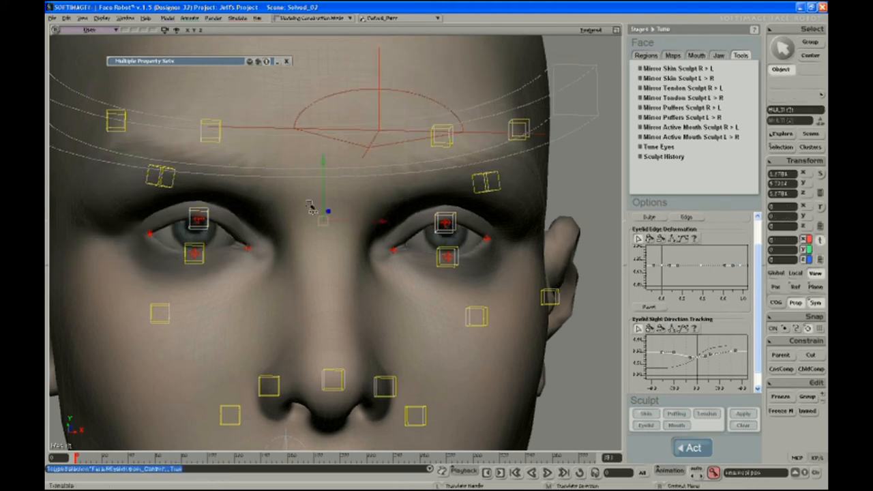
{"action": "left_click_drag", "start_coordinate": [328, 191], "coordinate": [327, 221]}
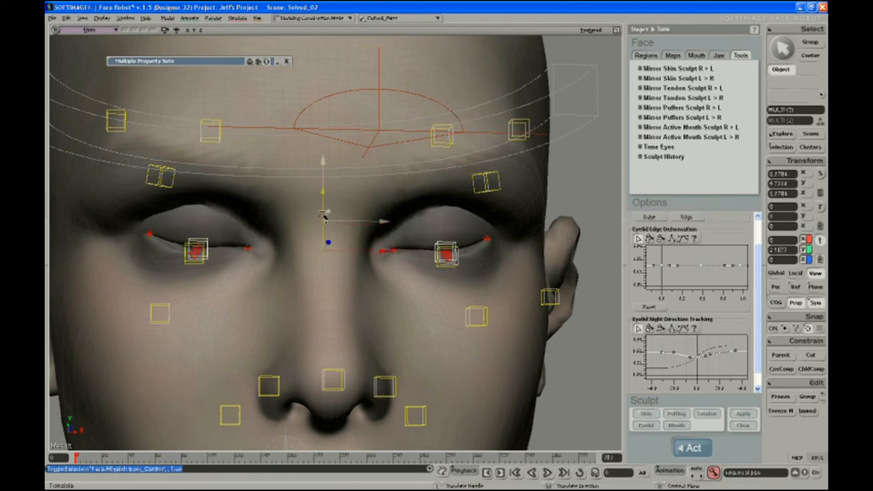
Check how the closed lids respond to the gaze by moving the look-at control around, and reset its transform
{"action": "key", "text": "space"}
{"action": "left_click", "coordinate": [367, 149]}
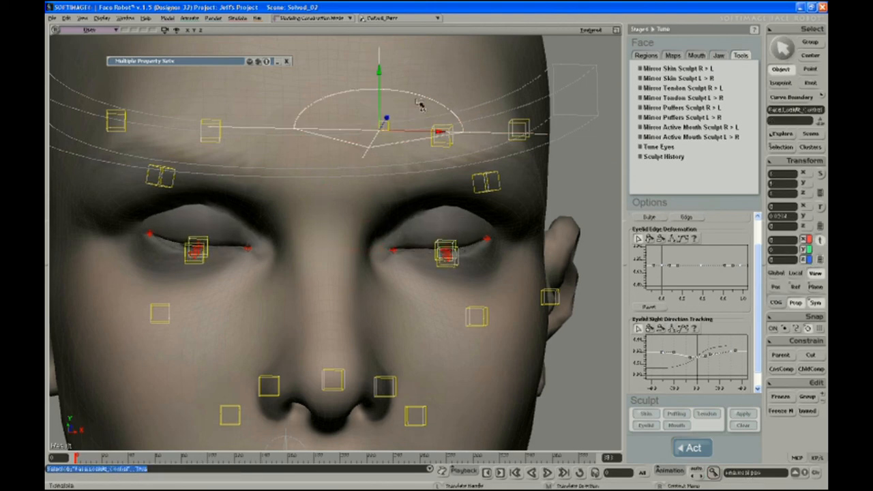
{"action": "left_click_drag", "start_coordinate": [420, 105], "coordinate": [434, 250]}
{"action": "key", "text": "ctrl+shift+r"}
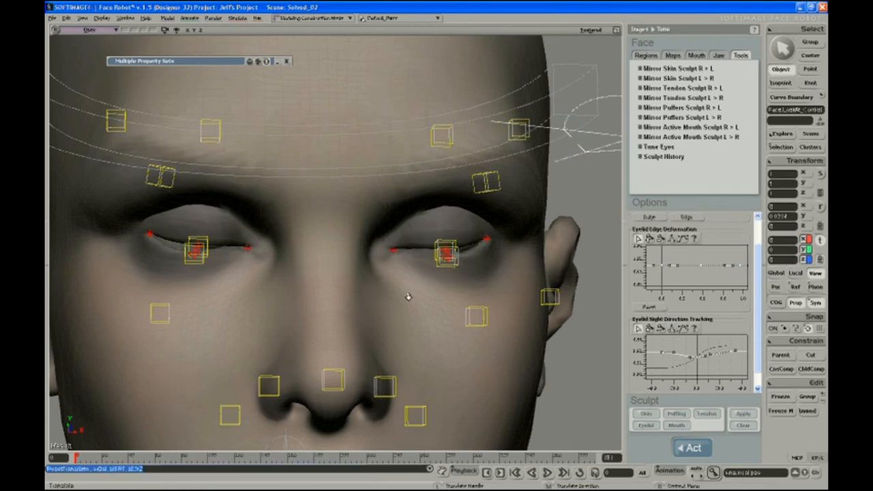
Select both upper eyelid controls in an angled close-up and reset their transforms to reopen the eyes
{"action": "key", "text": "s"}
{"action": "scroll", "coordinate": [407, 296], "scroll_direction": "up", "scroll_amount": 3}
{"action": "right_click_drag", "start_coordinate": [377, 276], "coordinate": [410, 249]}
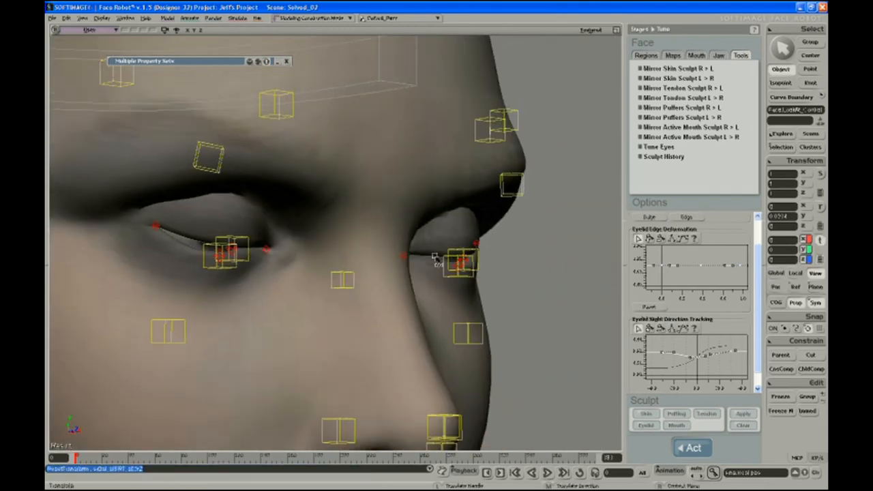
{"action": "key", "text": "space"}
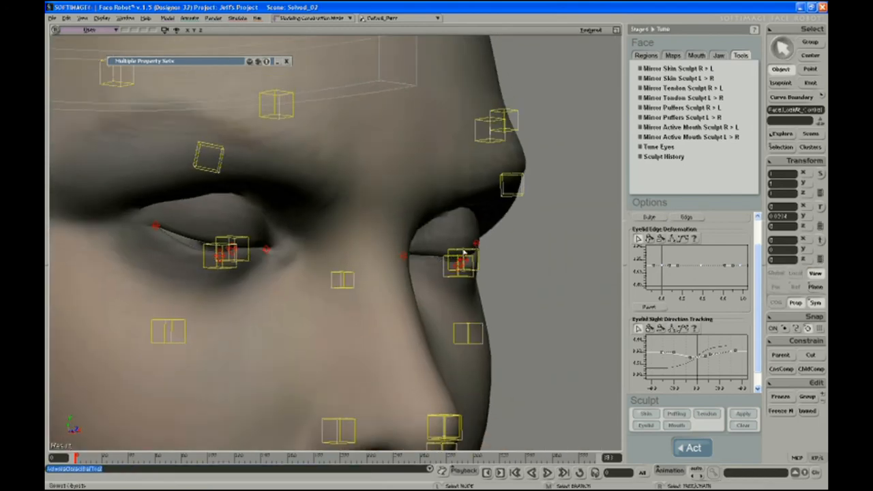
{"action": "left_click", "coordinate": [463, 253]}
{"action": "left_click", "coordinate": [242, 239], "text": "shift"}
{"action": "key", "text": "ctrl+shift+r"}
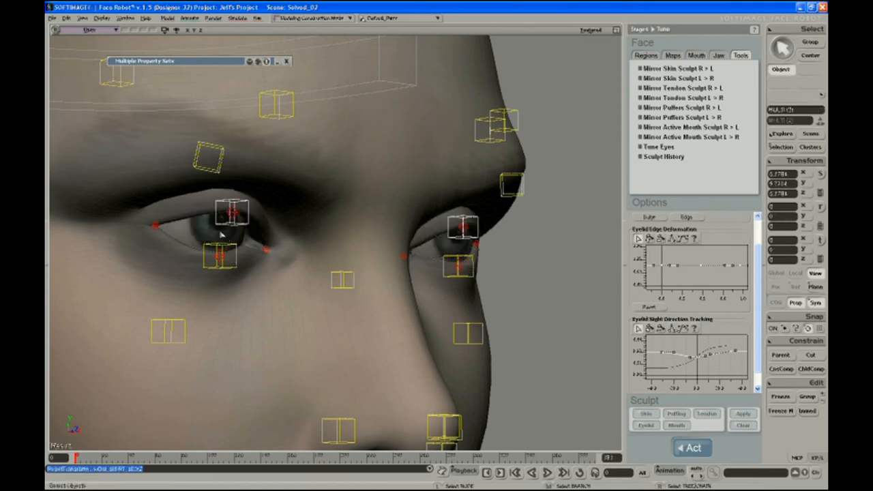
Examine the reopened eyes and lids from several angles around the face
{"action": "key", "text": "s"}
{"action": "middle_click_drag", "start_coordinate": [265, 238], "coordinate": [343, 204]}
{"action": "right_click_drag", "start_coordinate": [343, 205], "coordinate": [276, 251]}
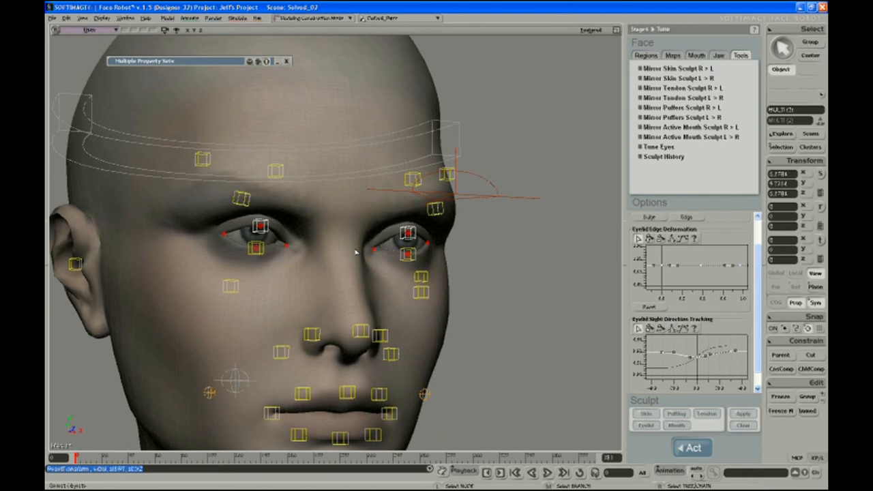
{"action": "key", "text": "s"}
{"action": "right_click_drag", "start_coordinate": [259, 241], "coordinate": [273, 272]}
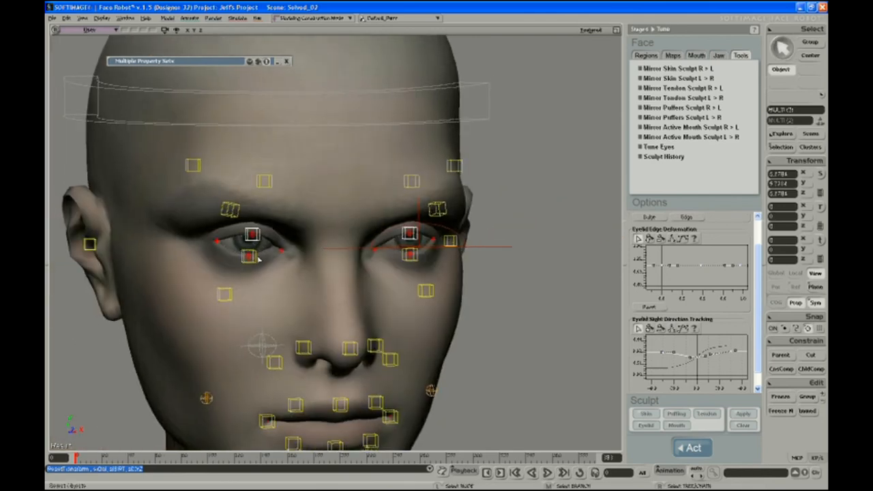
{"action": "key", "text": "s"}
{"action": "middle_click_drag", "start_coordinate": [286, 244], "coordinate": [286, 278]}
{"action": "right_click_drag", "start_coordinate": [287, 278], "coordinate": [330, 289]}
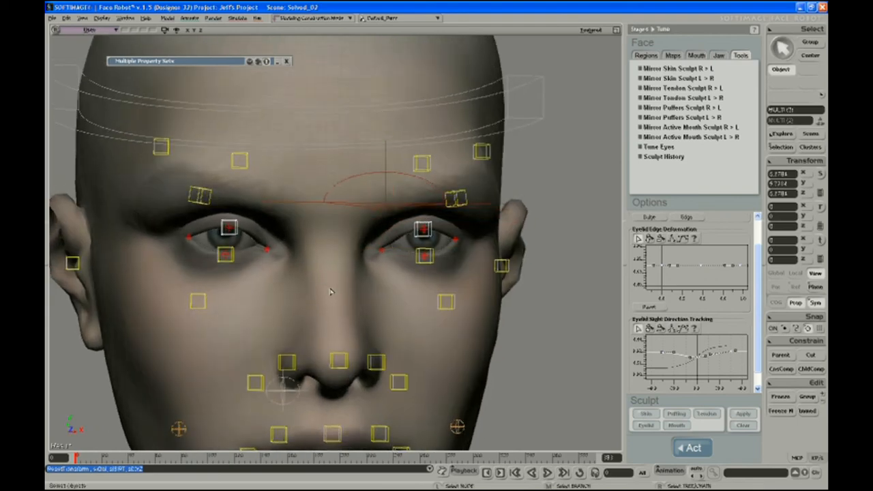
{"action": "key", "text": "s"}
{"action": "middle_click_drag", "start_coordinate": [368, 248], "coordinate": [342, 324]}
{"action": "right_click_drag", "start_coordinate": [342, 324], "coordinate": [323, 226]}
Select the left eyeball mesh, inspect its bulged profile from the side in wireframe, and return to the textured face
{"action": "left_click", "coordinate": [440, 238]}
{"action": "key", "text": "s"}
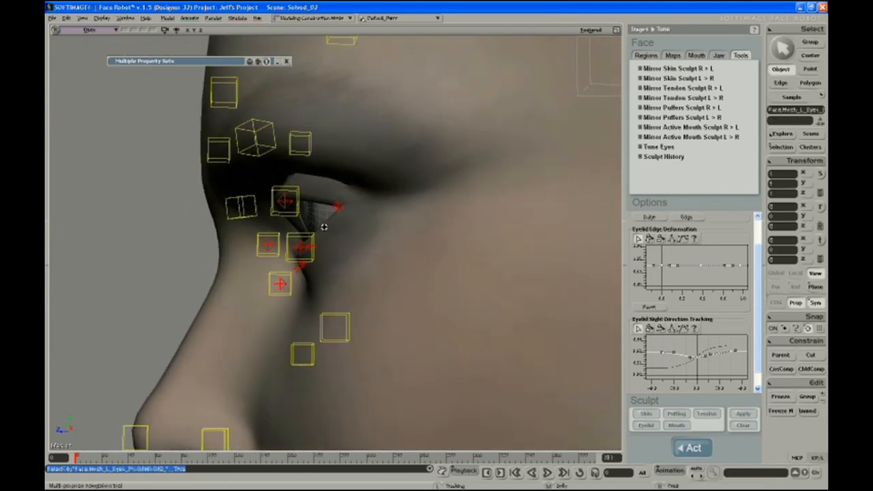
{"action": "middle_click_drag", "start_coordinate": [323, 226], "coordinate": [308, 255]}
{"action": "right_click_drag", "start_coordinate": [309, 256], "coordinate": [298, 257]}
{"action": "middle_click", "coordinate": [591, 32]}
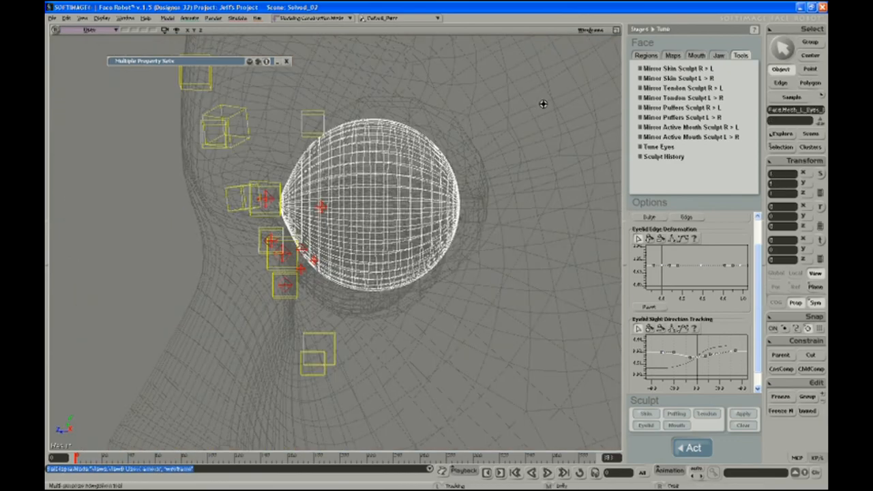
{"action": "right_click_drag", "start_coordinate": [441, 227], "coordinate": [459, 223]}
{"action": "middle_click", "coordinate": [592, 31]}
{"action": "middle_click_drag", "start_coordinate": [458, 223], "coordinate": [321, 286]}
{"action": "right_click_drag", "start_coordinate": [321, 286], "coordinate": [354, 185]}
{"action": "middle_click_drag", "start_coordinate": [355, 185], "coordinate": [366, 259]}
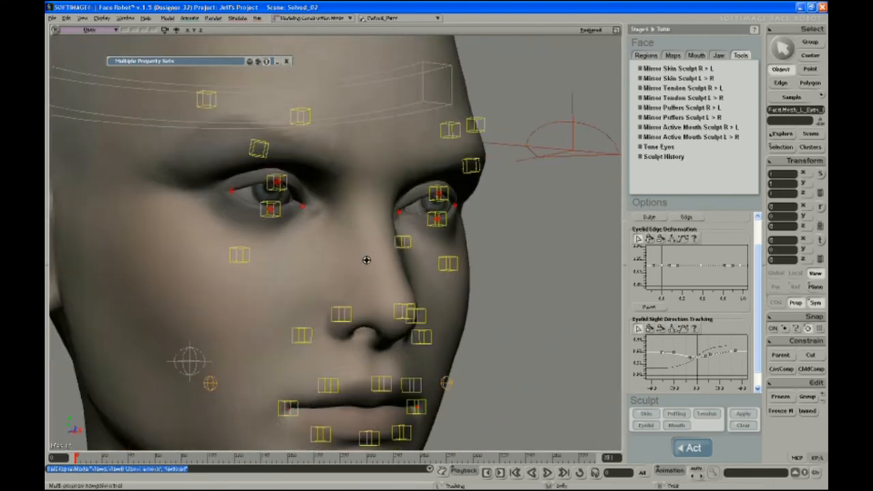
{"action": "right_click_drag", "start_coordinate": [367, 259], "coordinate": [397, 279]}
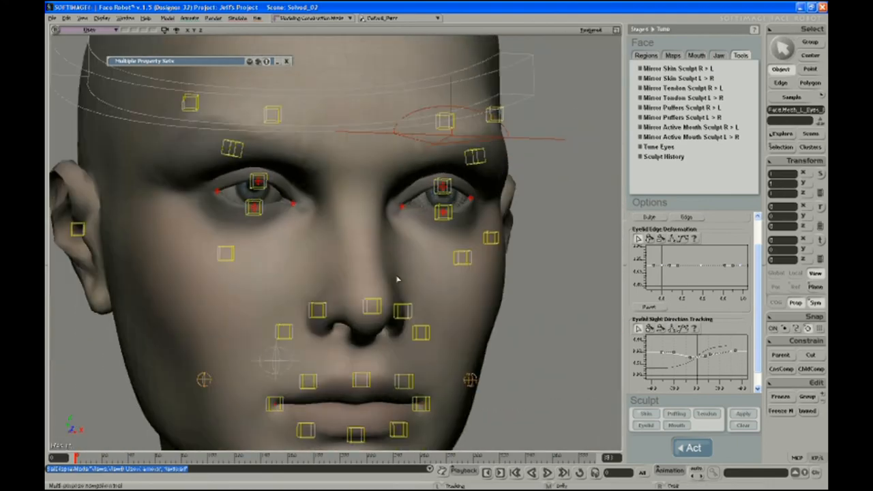
Move the look-at control down and sideways to lower the gaze, and close in on the left eye's lower lid
{"action": "left_click", "coordinate": [544, 130]}
{"action": "key", "text": "r"}
{"action": "key", "text": "v"}
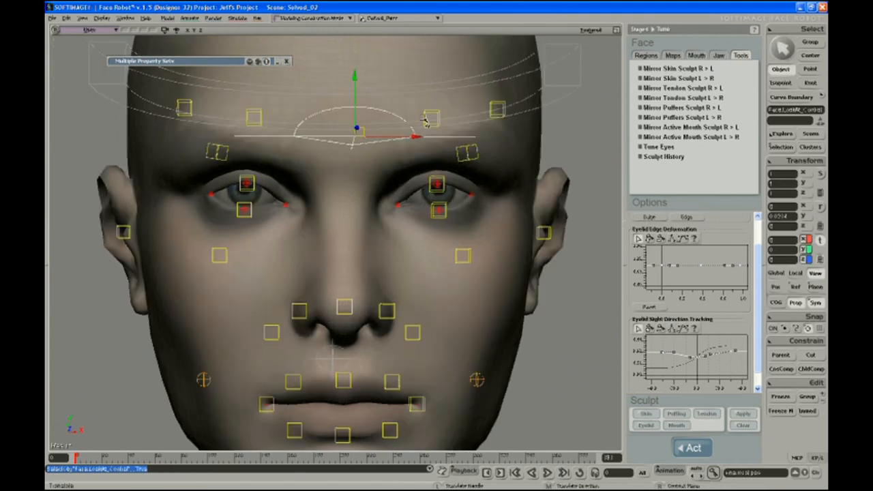
{"action": "left_click_drag", "start_coordinate": [392, 101], "coordinate": [237, 424]}
{"action": "key", "text": "s"}
{"action": "middle_click_drag", "start_coordinate": [401, 326], "coordinate": [478, 269]}
{"action": "left_click_drag", "start_coordinate": [477, 268], "coordinate": [345, 293]}
{"action": "middle_click_drag", "start_coordinate": [345, 294], "coordinate": [396, 286]}
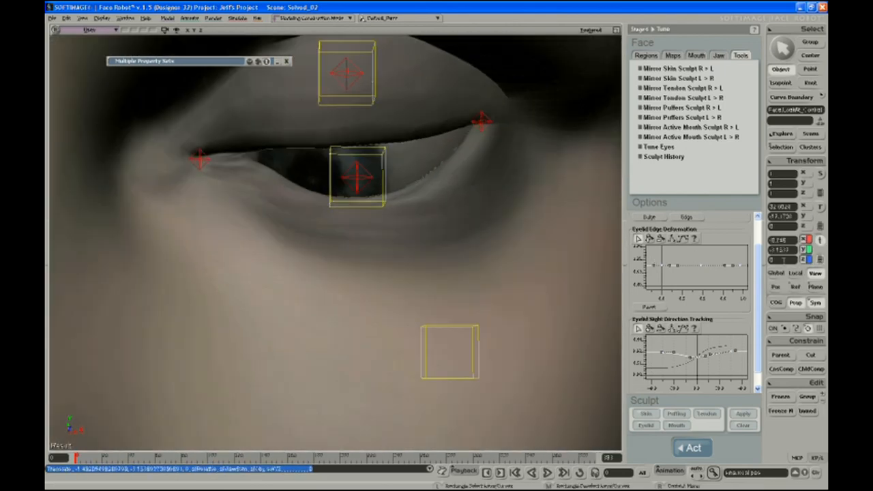
Display the left lower eyelid's bulge influence map, adjust the brush size and paint a stroke across the lid
{"action": "scroll", "coordinate": [757, 266], "scroll_direction": "up", "scroll_amount": 2}
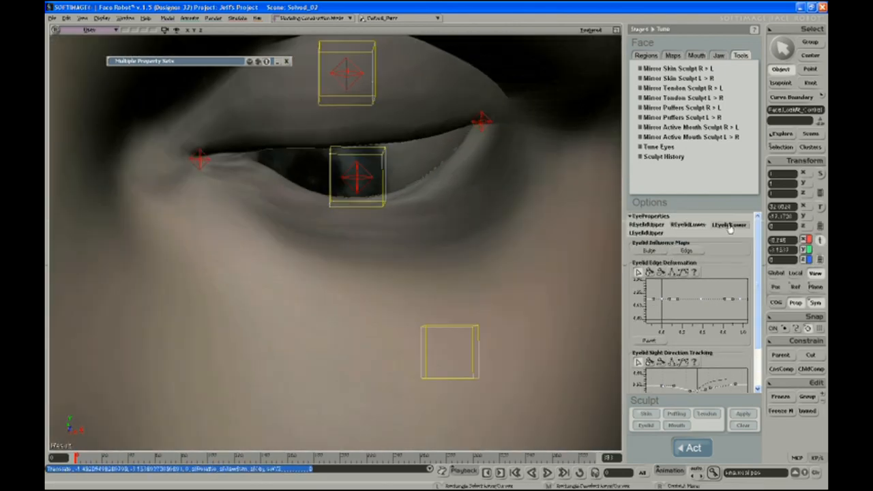
{"action": "left_click", "coordinate": [650, 251]}
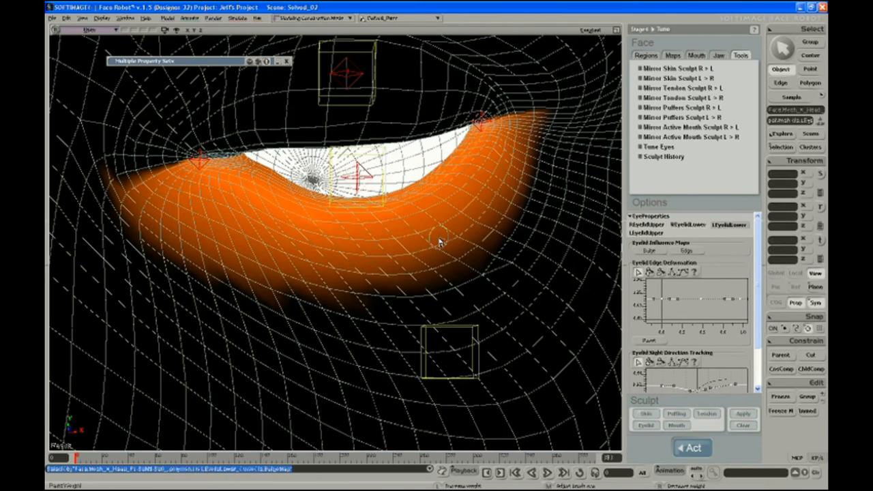
{"action": "middle_click_drag", "start_coordinate": [315, 246], "coordinate": [306, 247]}
{"action": "mouse_move", "coordinate": [308, 252]}
{"action": "left_mouse_down"}
{"action": "mouse_move", "coordinate": [307, 269]}
{"action": "mouse_move", "coordinate": [323, 284]}
{"action": "mouse_move", "coordinate": [204, 218]}
{"action": "mouse_move", "coordinate": [240, 228]}
{"action": "left_mouse_up"}
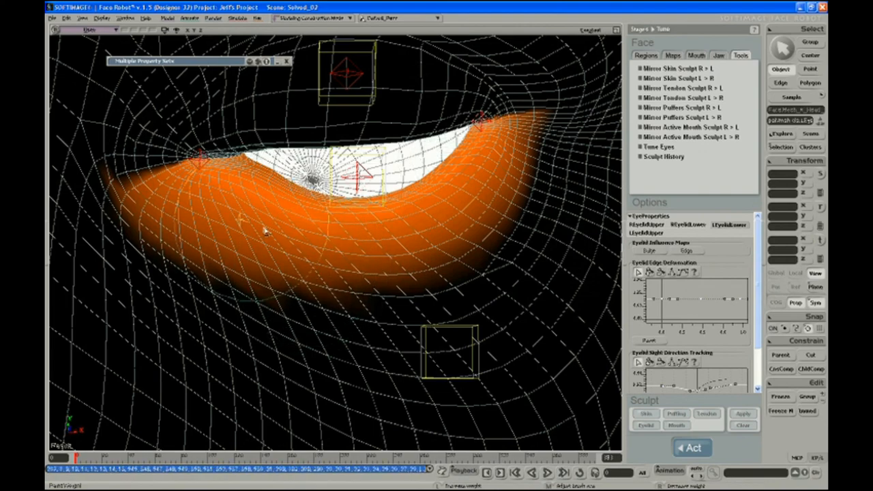
Set the weight paint brush's opacity to 100 in the brush properties and collapse the property window
{"action": "key", "text": "shift+w"}
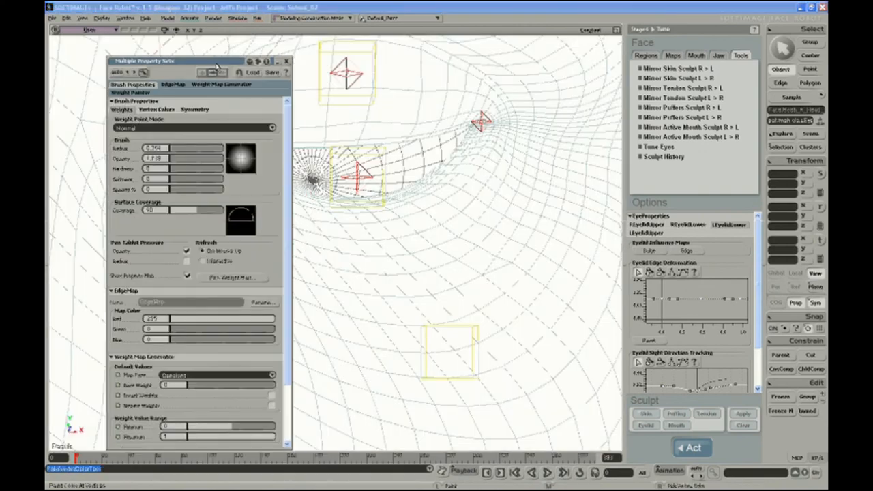
{"action": "left_click_drag", "start_coordinate": [183, 161], "coordinate": [269, 165]}
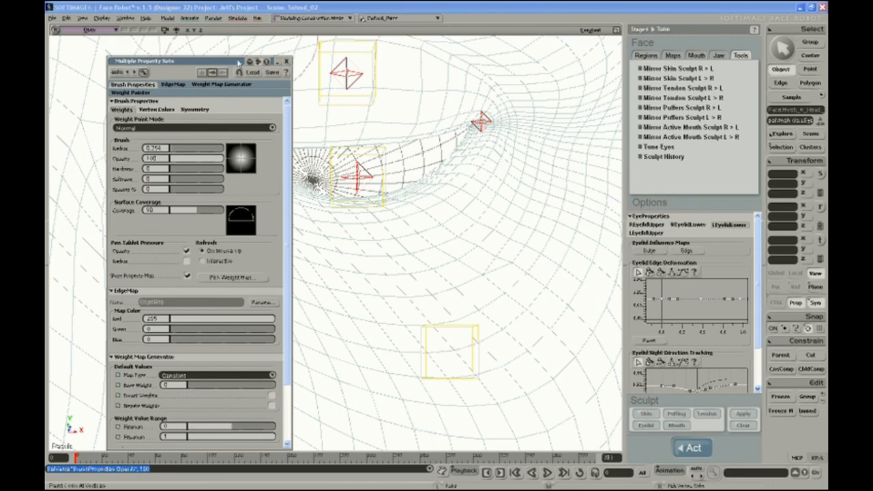
{"action": "double_click", "coordinate": [239, 62]}
Try removing and repainting weights on the left lower eyelid's bulge map, and undo both strokes
{"action": "key", "text": "w"}
{"action": "mouse_move", "coordinate": [336, 274]}
{"action": "left_mouse_down"}
{"action": "mouse_move", "coordinate": [253, 241]}
{"action": "mouse_move", "coordinate": [389, 289]}
{"action": "mouse_move", "coordinate": [170, 229]}
{"action": "left_mouse_up"}
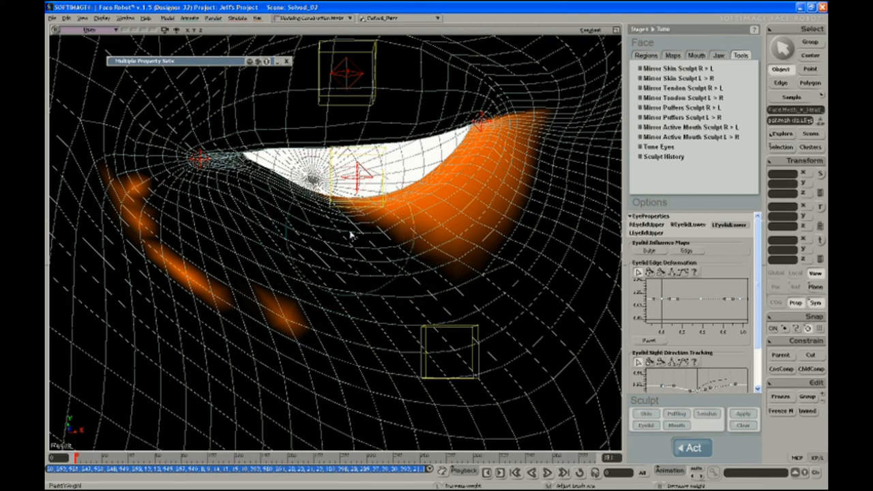
{"action": "mouse_move", "coordinate": [350, 234]}
{"action": "left_mouse_down"}
{"action": "mouse_move", "coordinate": [257, 191]}
{"action": "mouse_move", "coordinate": [253, 197]}
{"action": "left_mouse_up"}
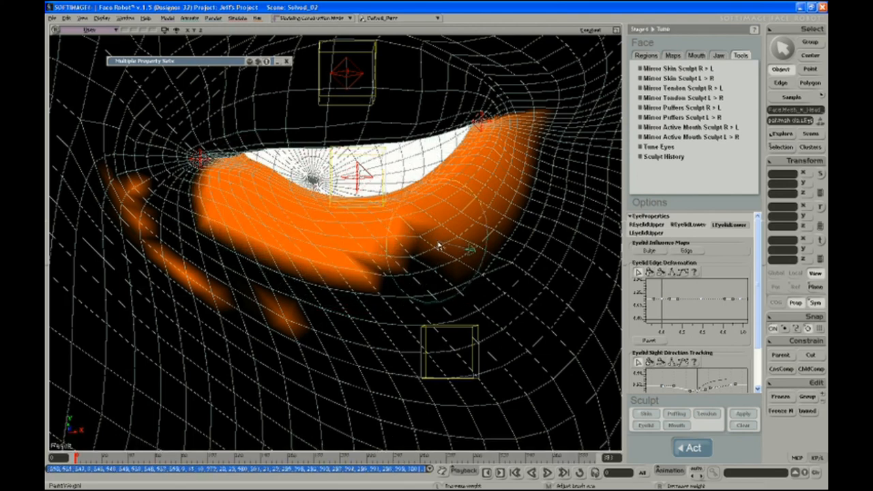
{"action": "key", "text": "ctrl+z"}
{"action": "key", "text": "ctrl+z"}
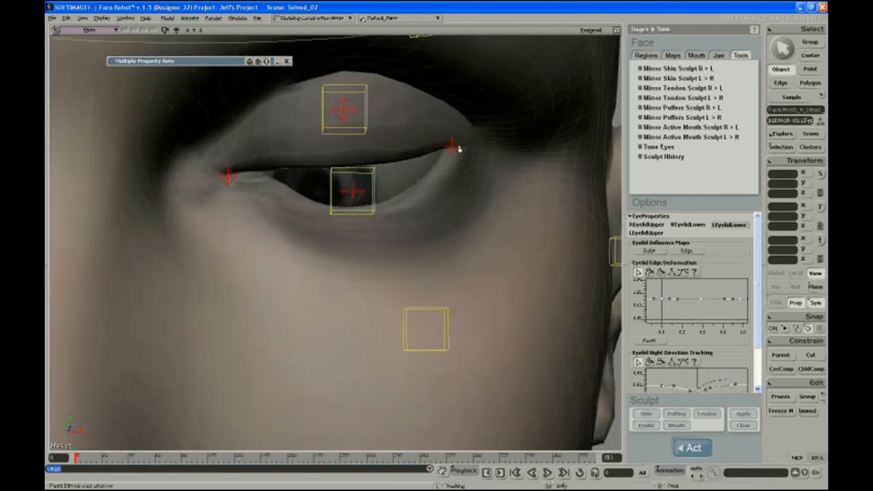
Return to object selection and examine both eyes and lids with the gaze lowered
{"action": "middle_click_drag", "start_coordinate": [458, 149], "coordinate": [440, 198]}
{"action": "key", "text": "space"}
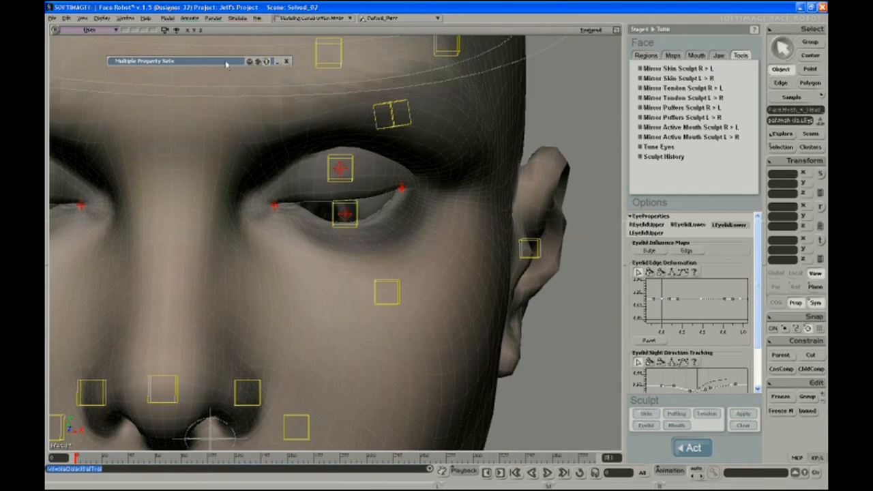
{"action": "key", "text": "s"}
{"action": "middle_click_drag", "start_coordinate": [330, 151], "coordinate": [321, 187]}
{"action": "left_click_drag", "start_coordinate": [321, 186], "coordinate": [368, 183]}
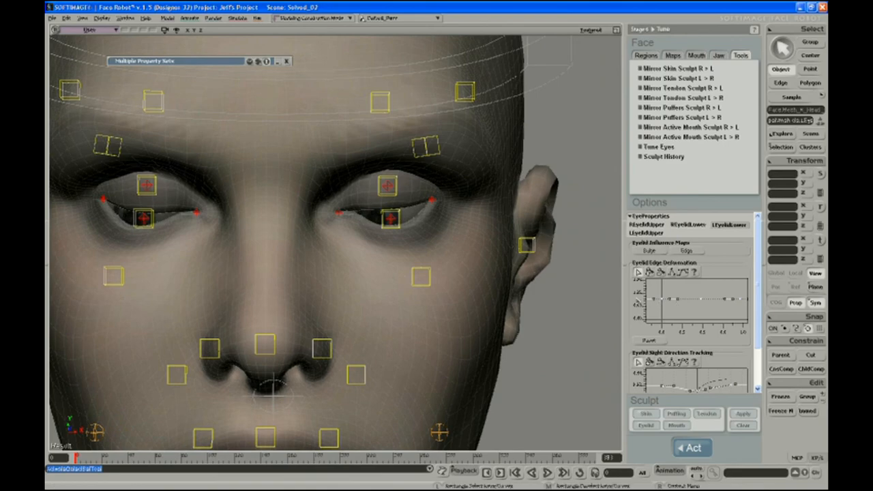